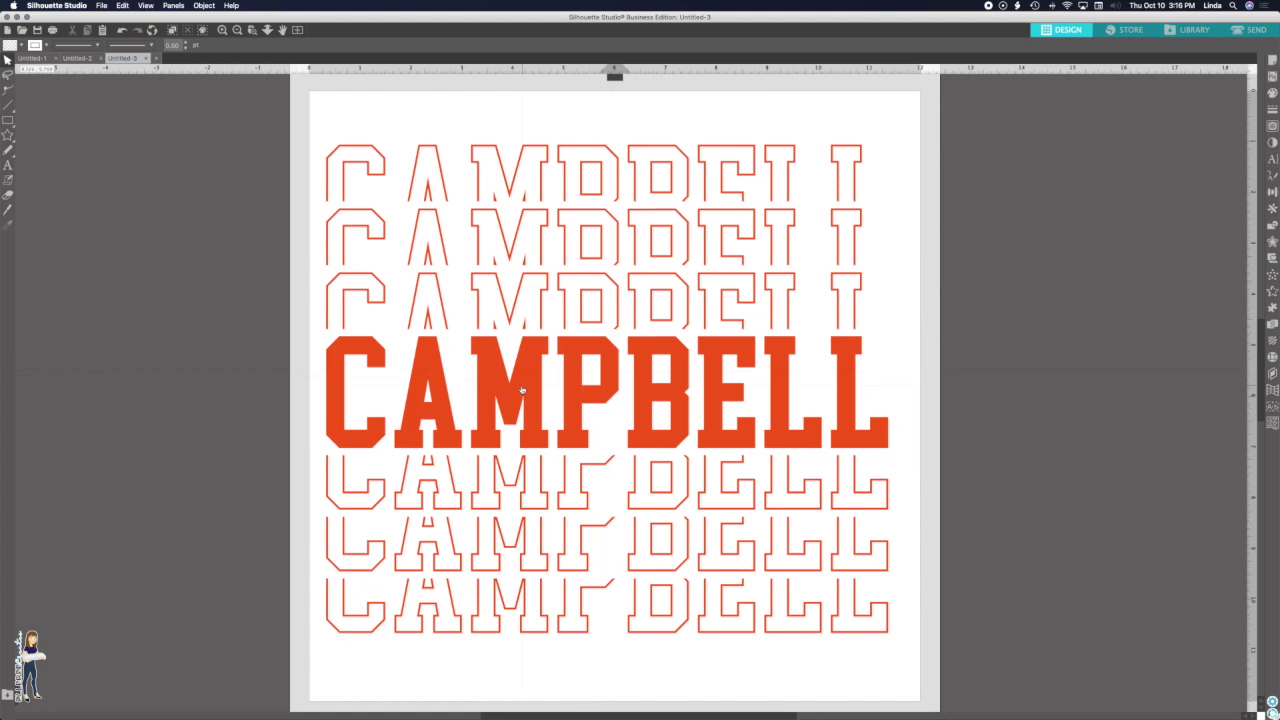
- Drag the finished orange CAMPBELL design off the left side of the cutting mat
drag(858, 393, 211, 403)
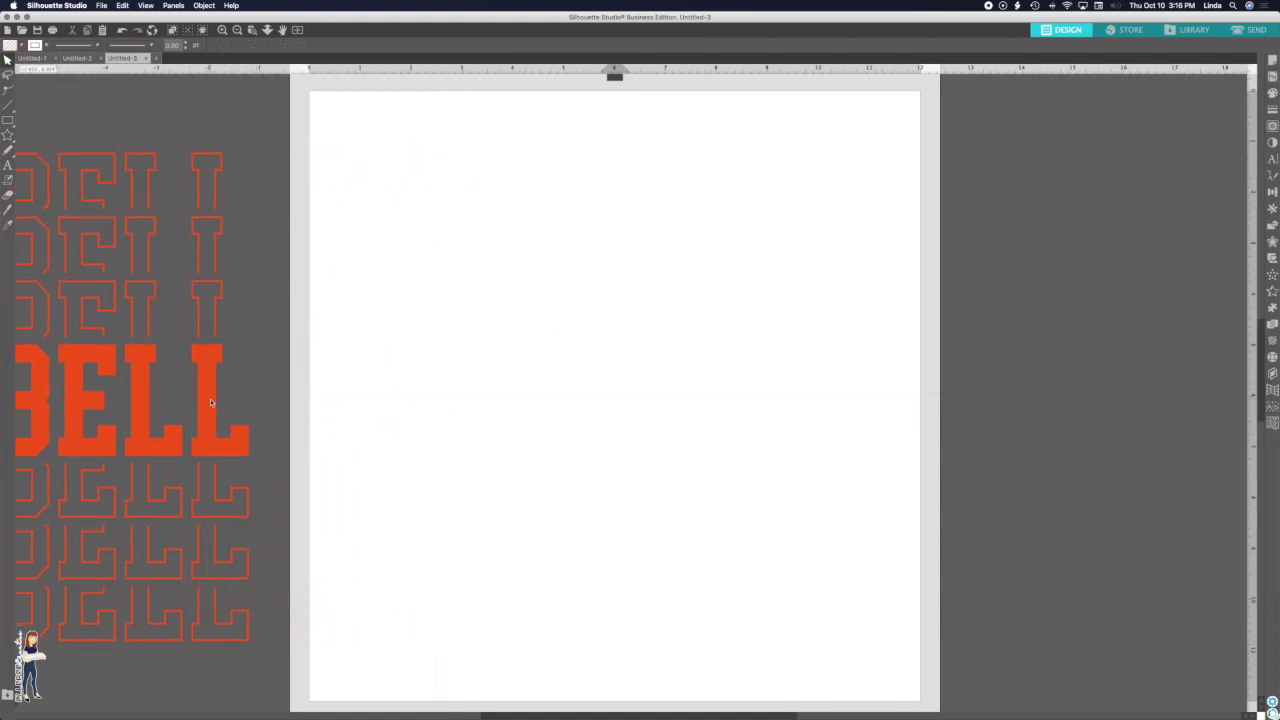
- Add the text CAMPBELL and enlarge it to nearly the page width
click(7, 165)
click(384, 368)
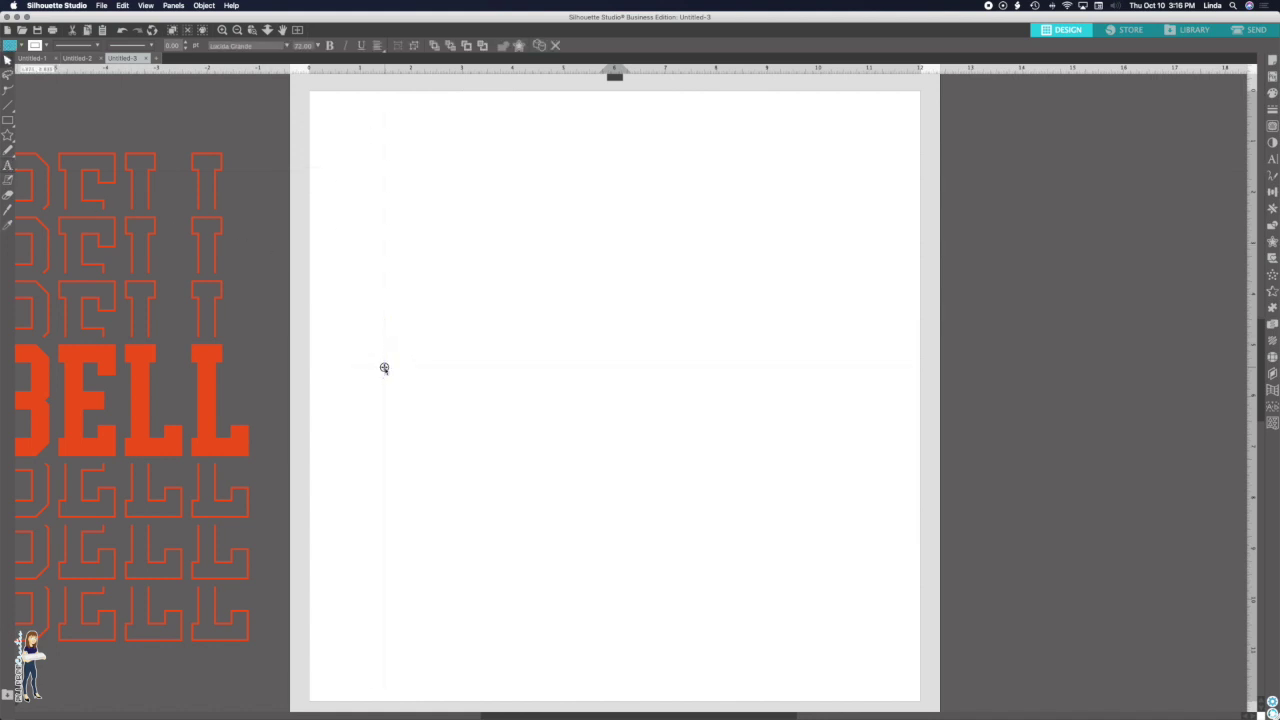
text(CAMPBELL)
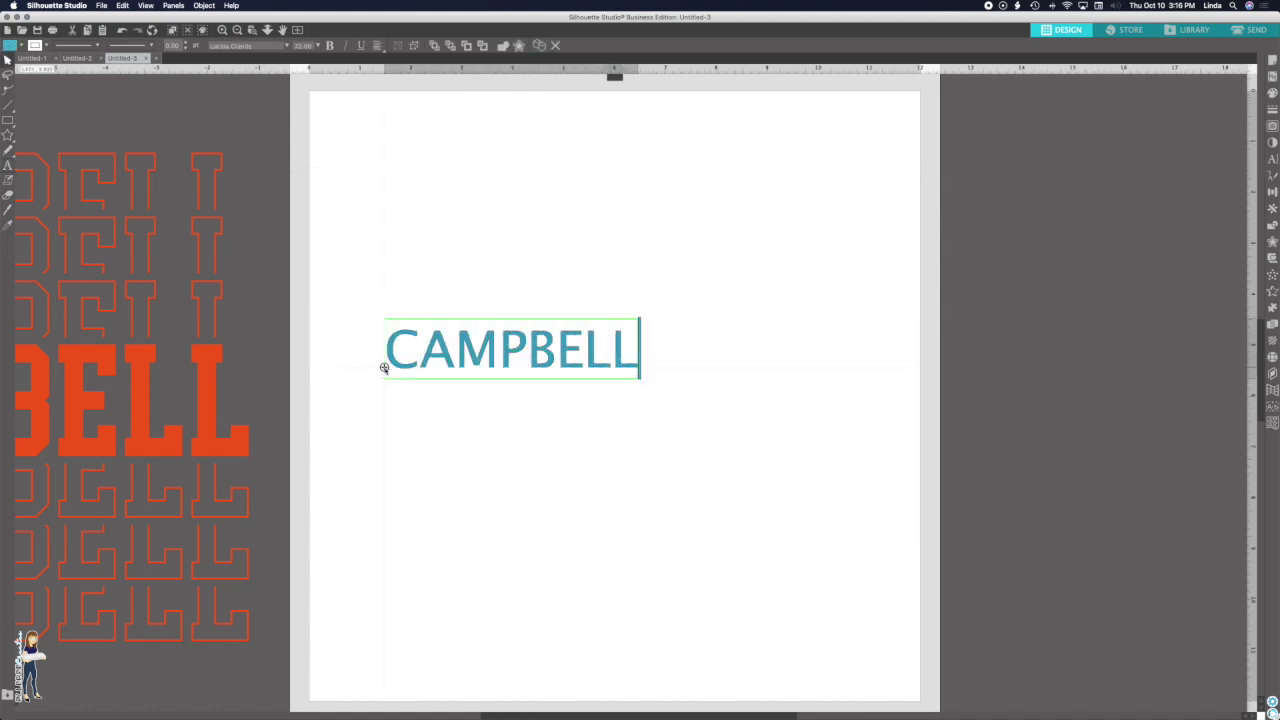
click(442, 395)
click(560, 360)
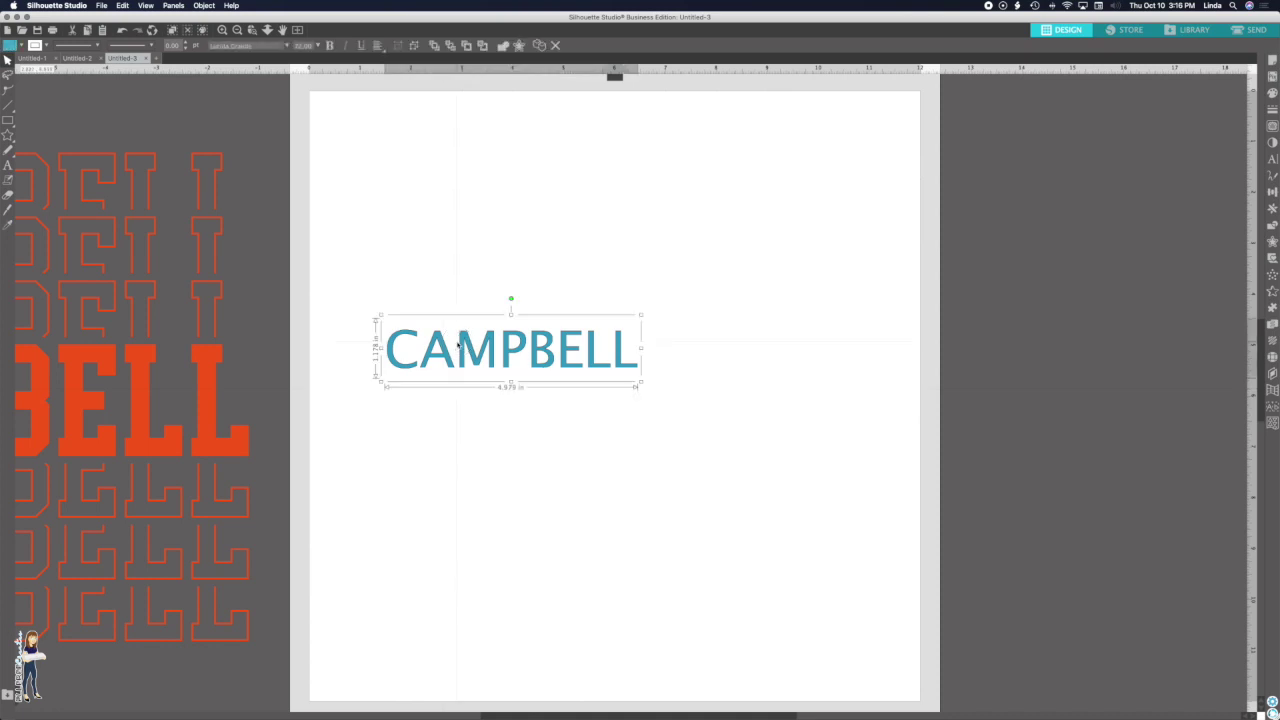
drag(641, 383, 902, 466)
drag(888, 422, 860, 420)
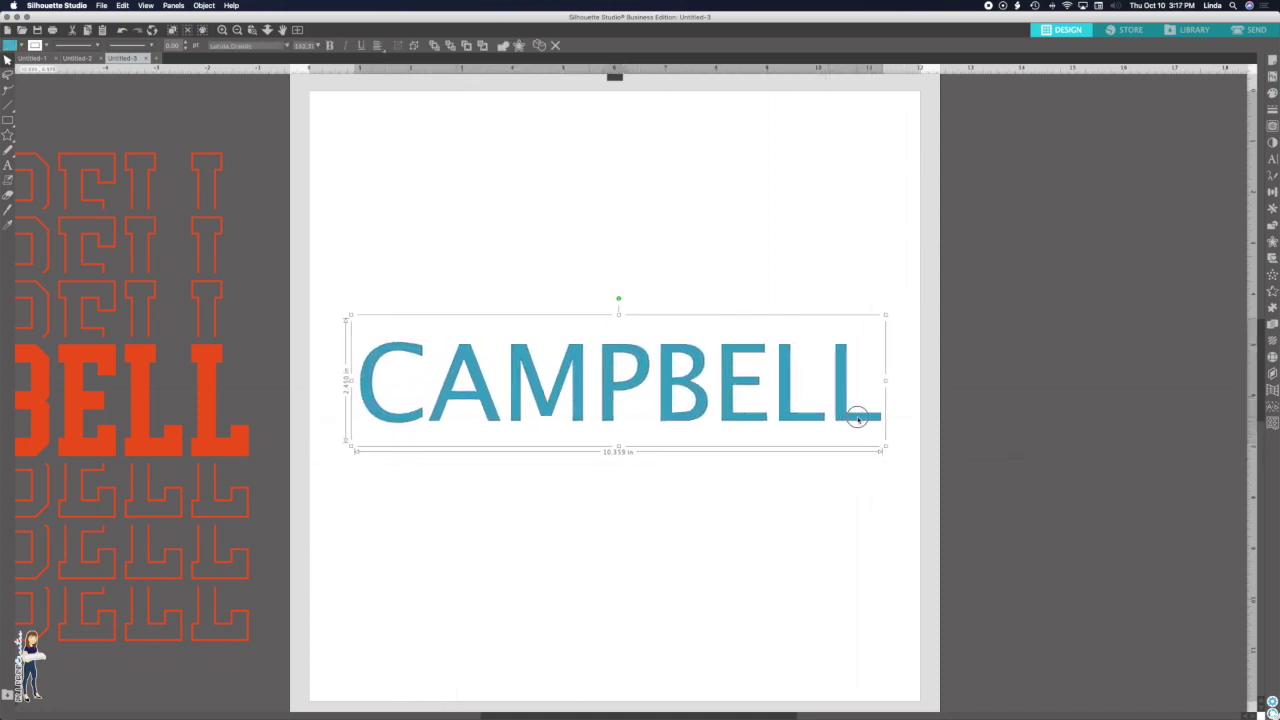
- Change CAMPBELL to the CollegiateOutlineFLF font, resize it to about 11.614 in and align it left
click(1272, 158)
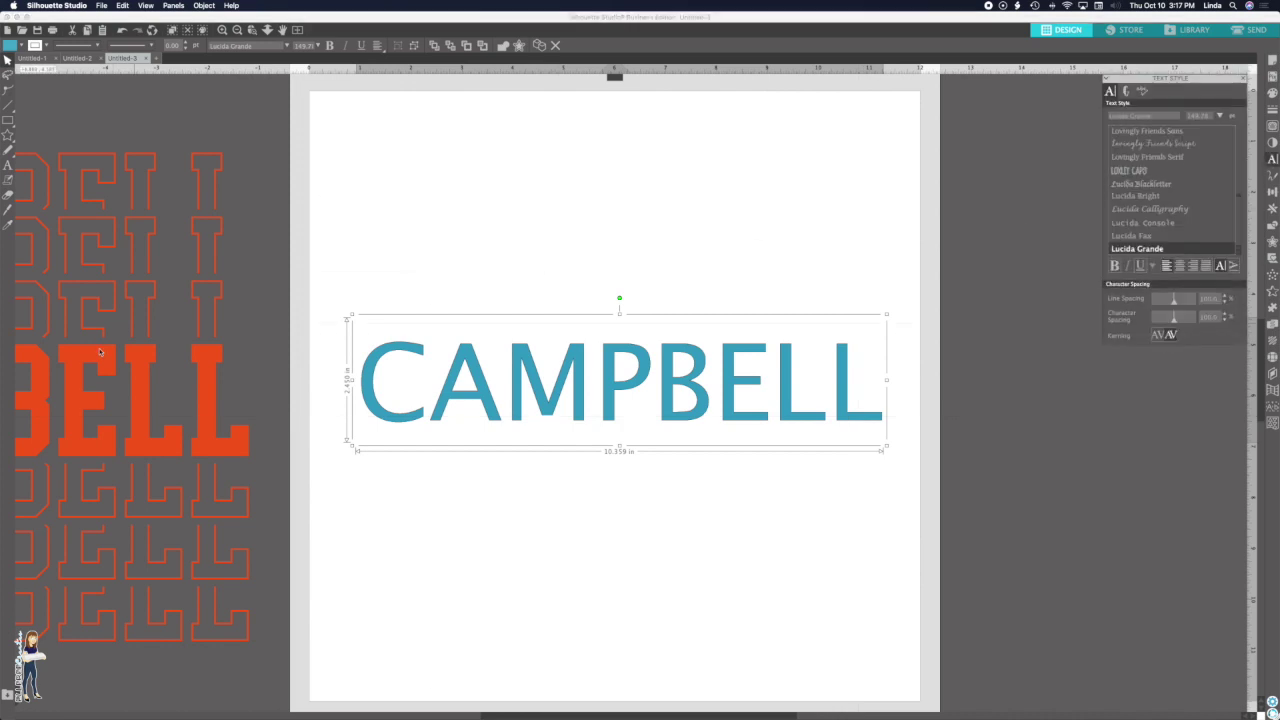
drag(1165, 117, 1094, 120)
text(college)
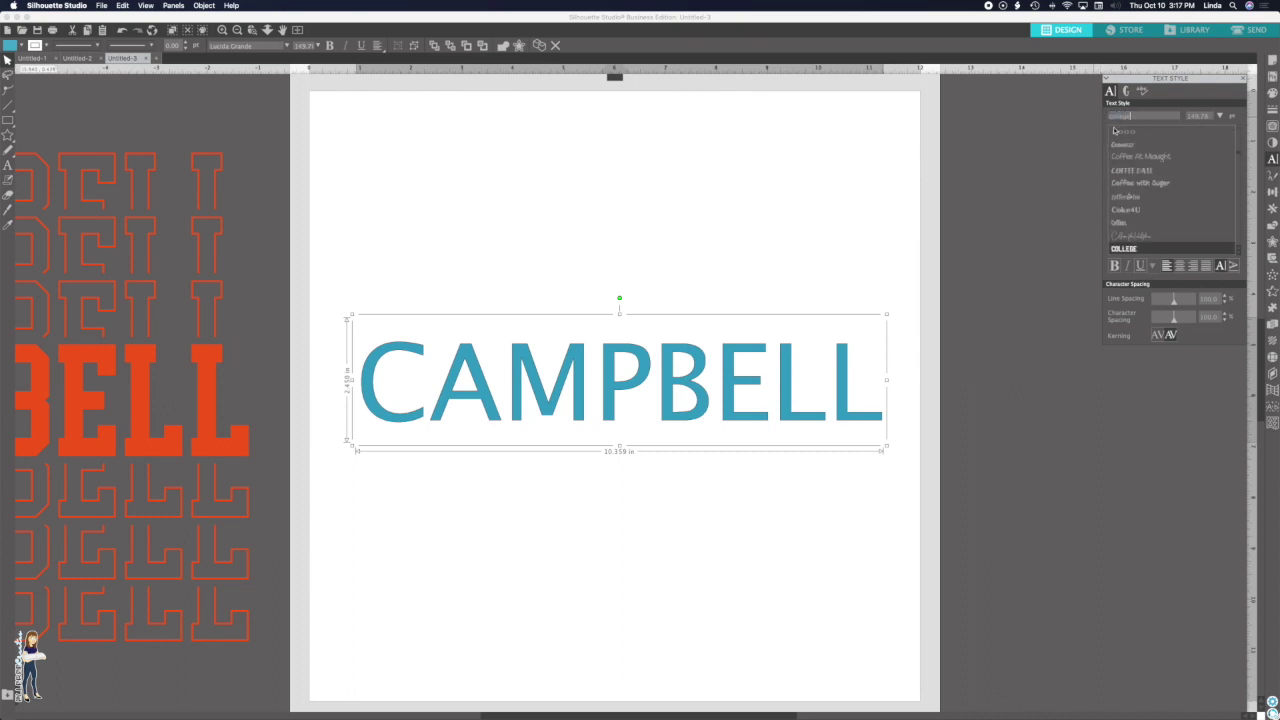
scroll(1144, 193, down, 5)
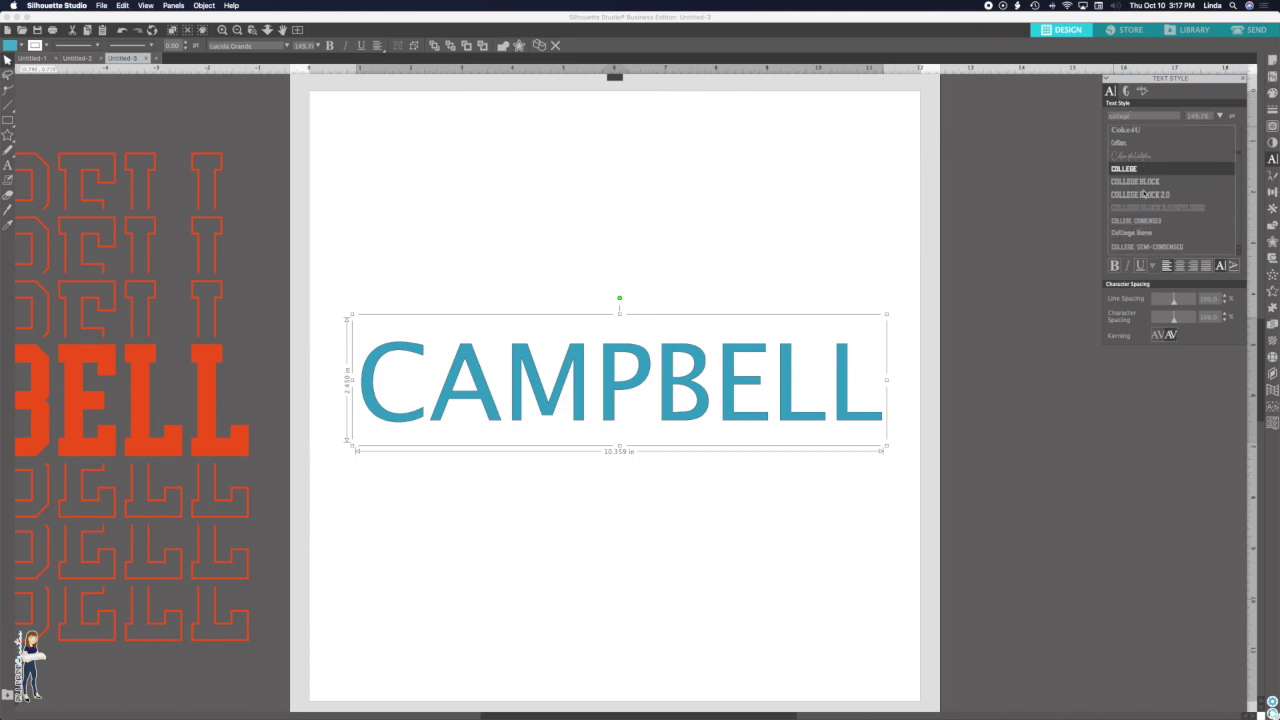
scroll(1144, 193, down, 5)
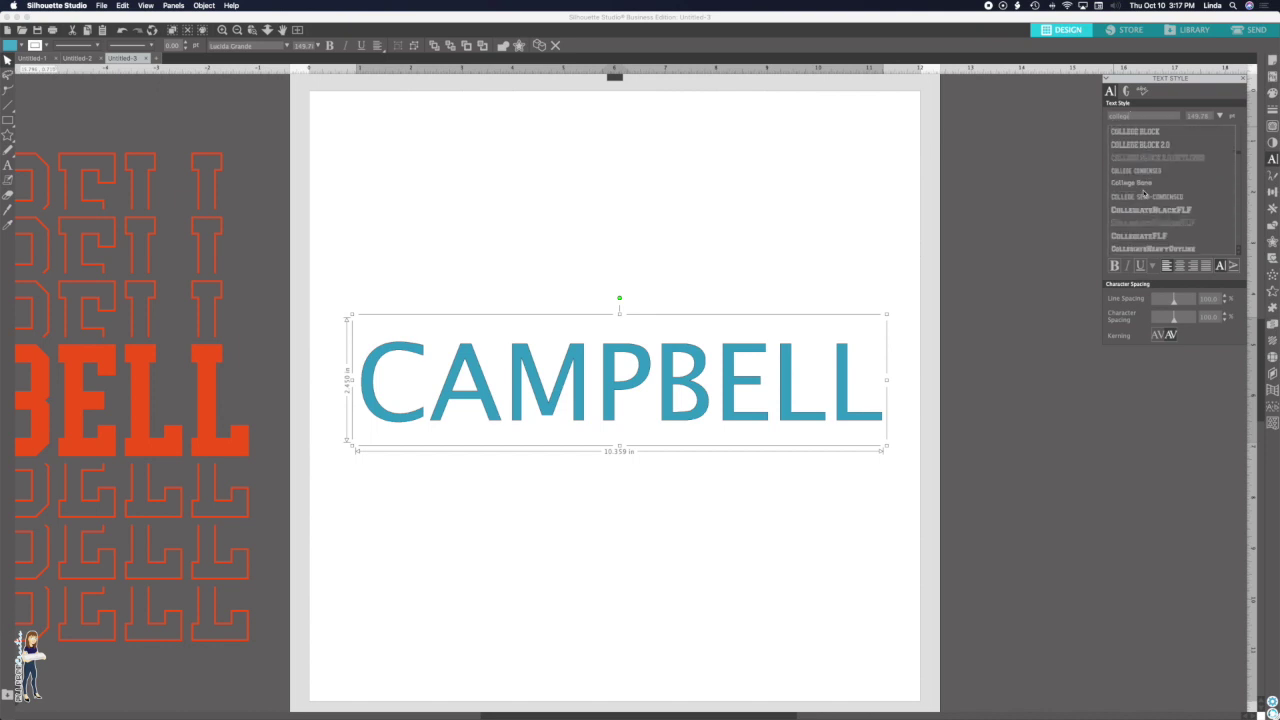
scroll(1144, 193, down, 2)
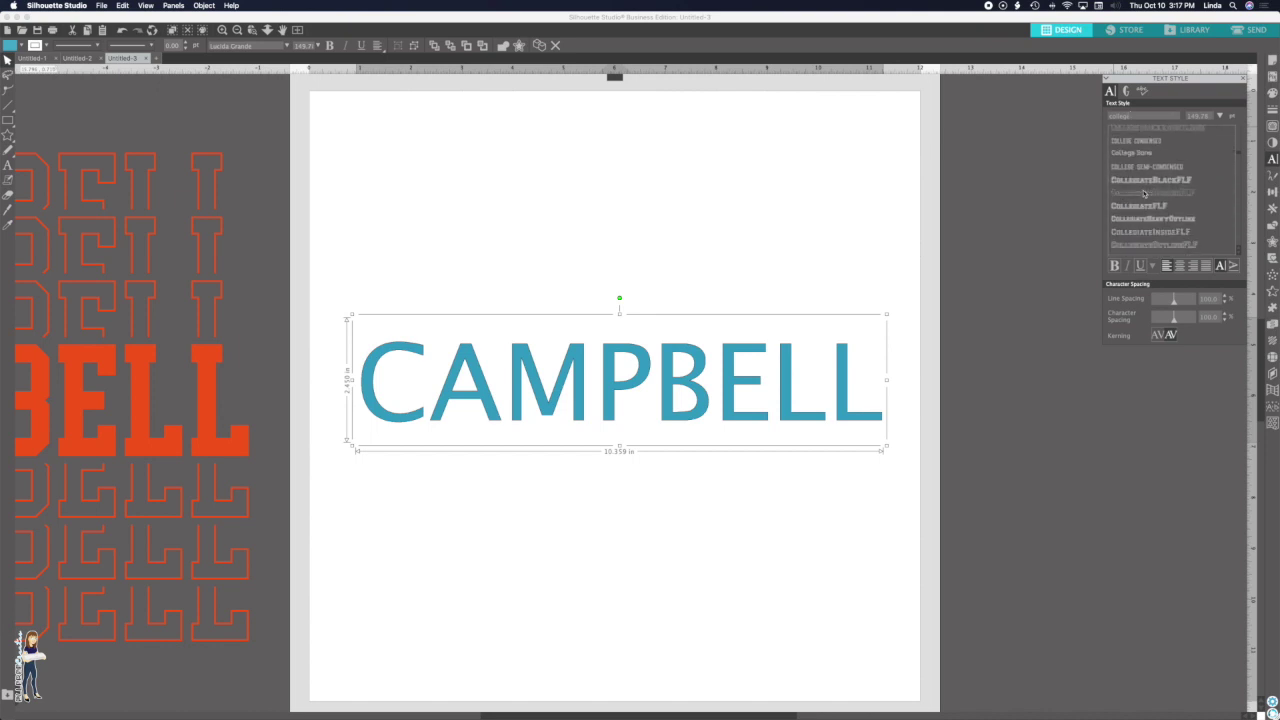
click(1152, 246)
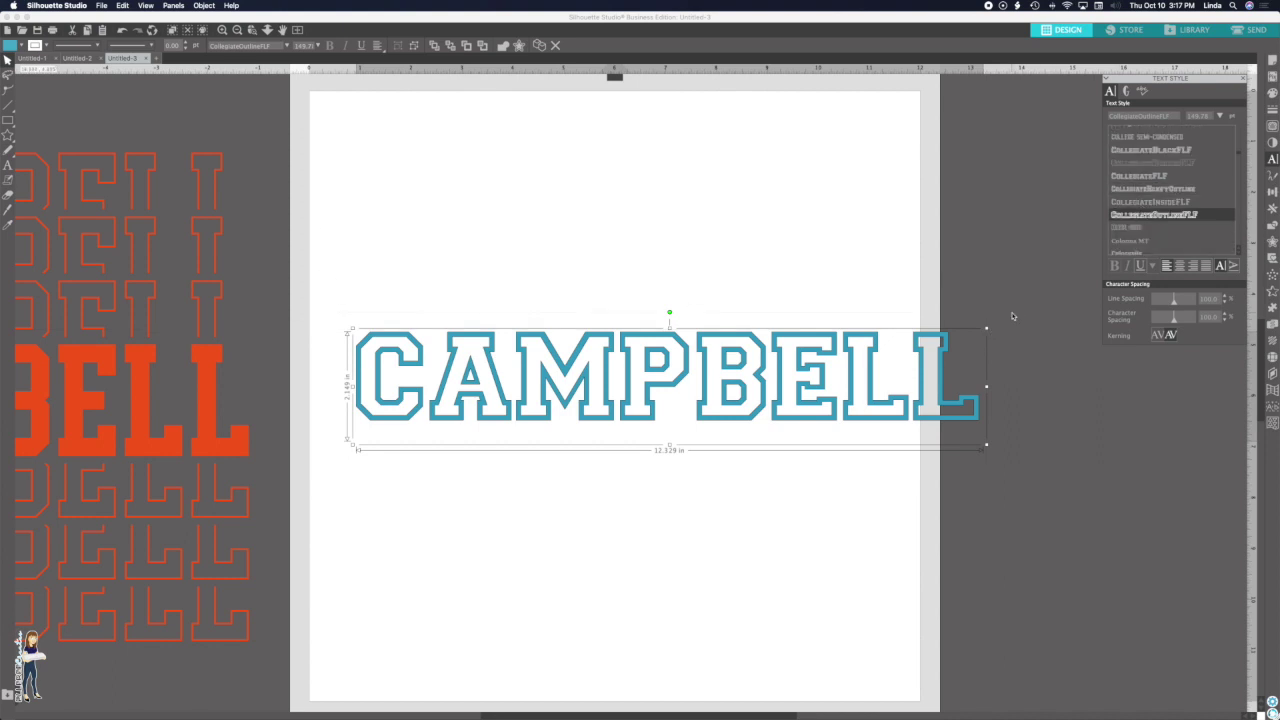
drag(987, 332, 949, 328)
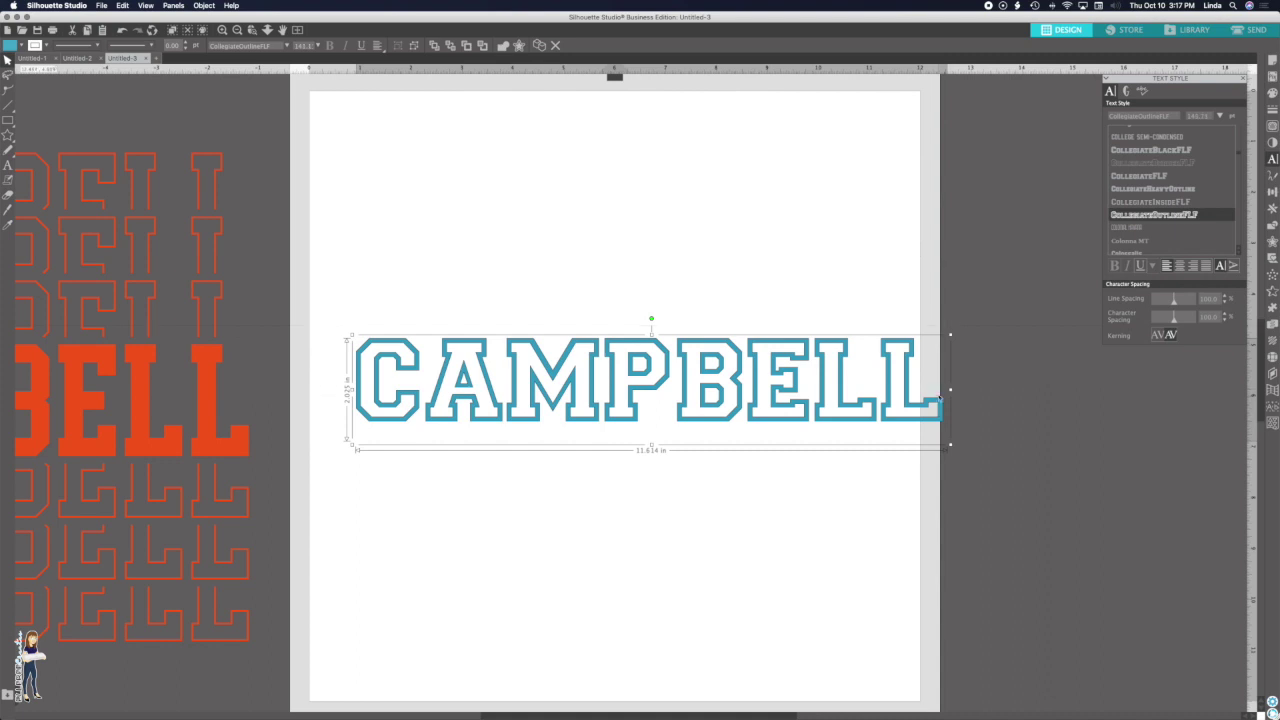
drag(940, 400, 907, 407)
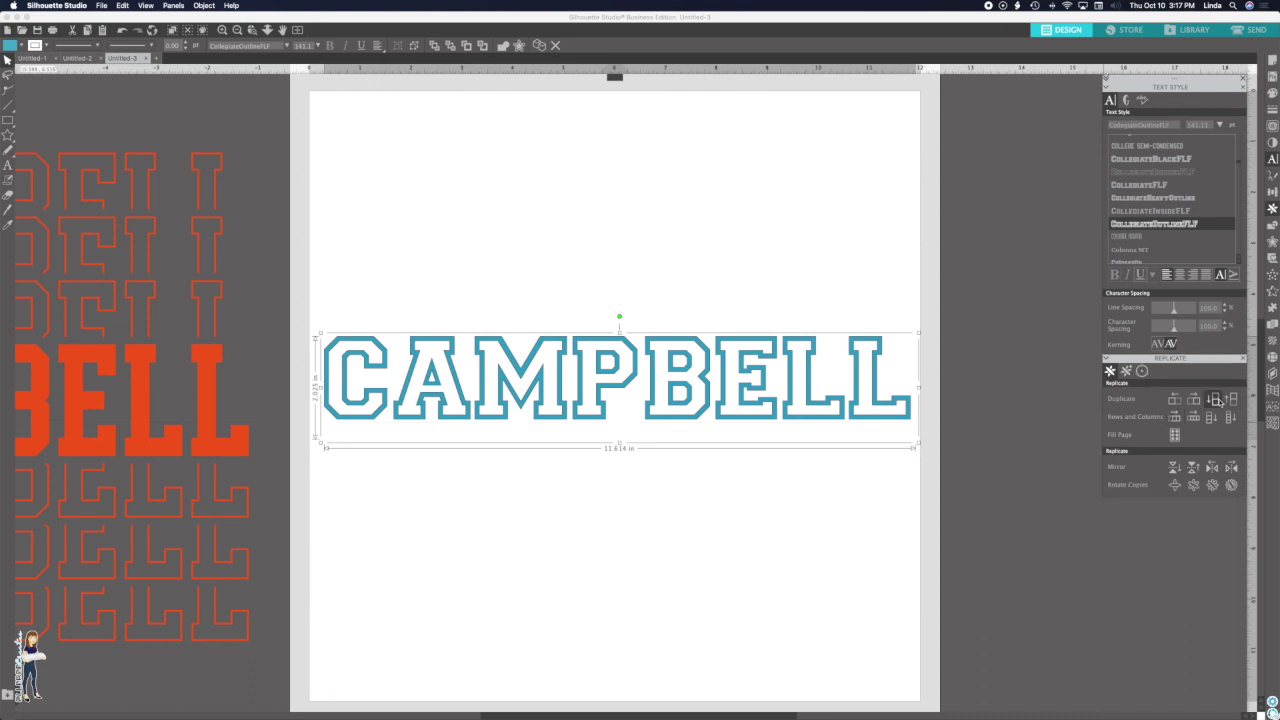
- Replicate CAMPBELL with Duplicate Below into three stacked copies and select the top one
click(1212, 417)
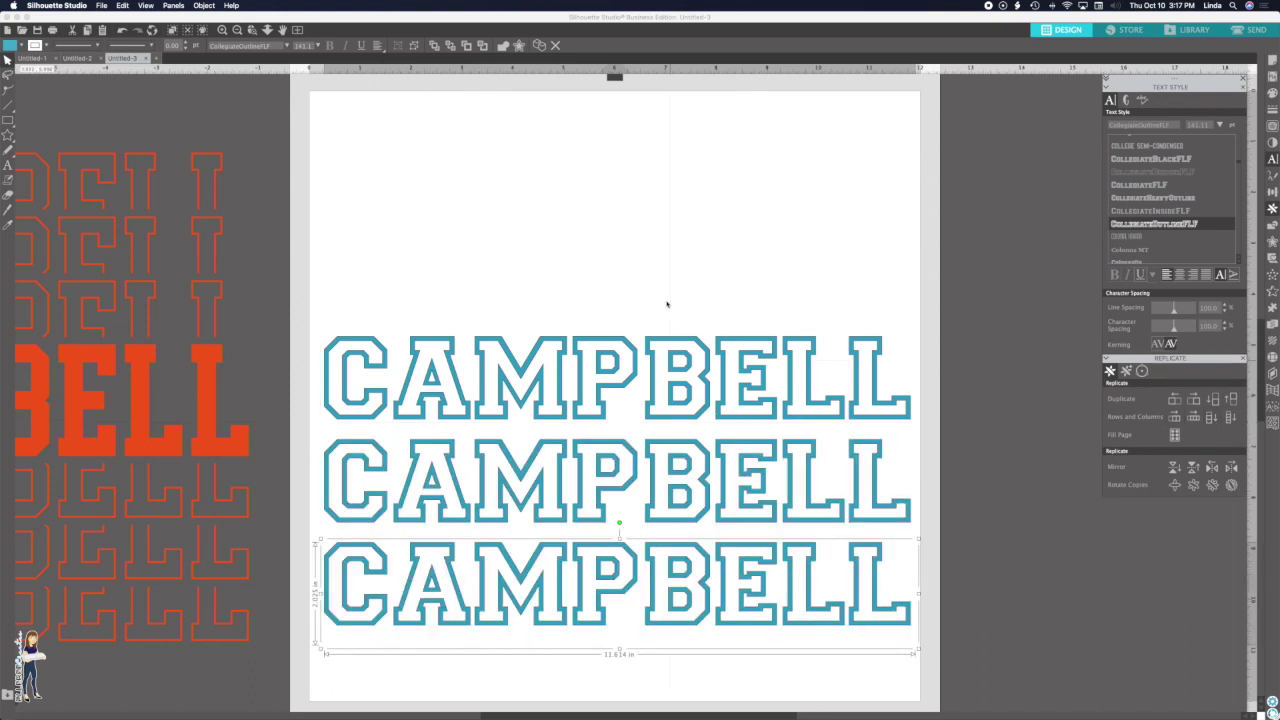
click(646, 346)
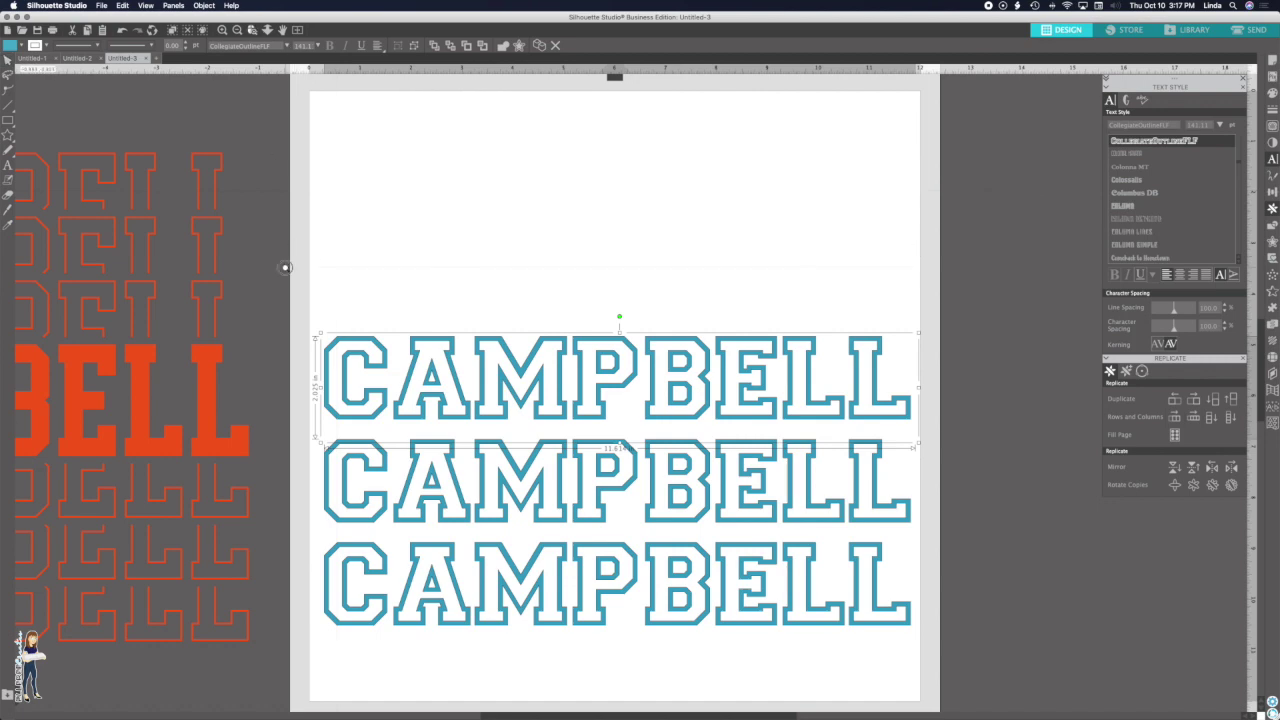
- Release the top CAMPBELL's compound path and ungroup it into separate letters
key(super+plus)
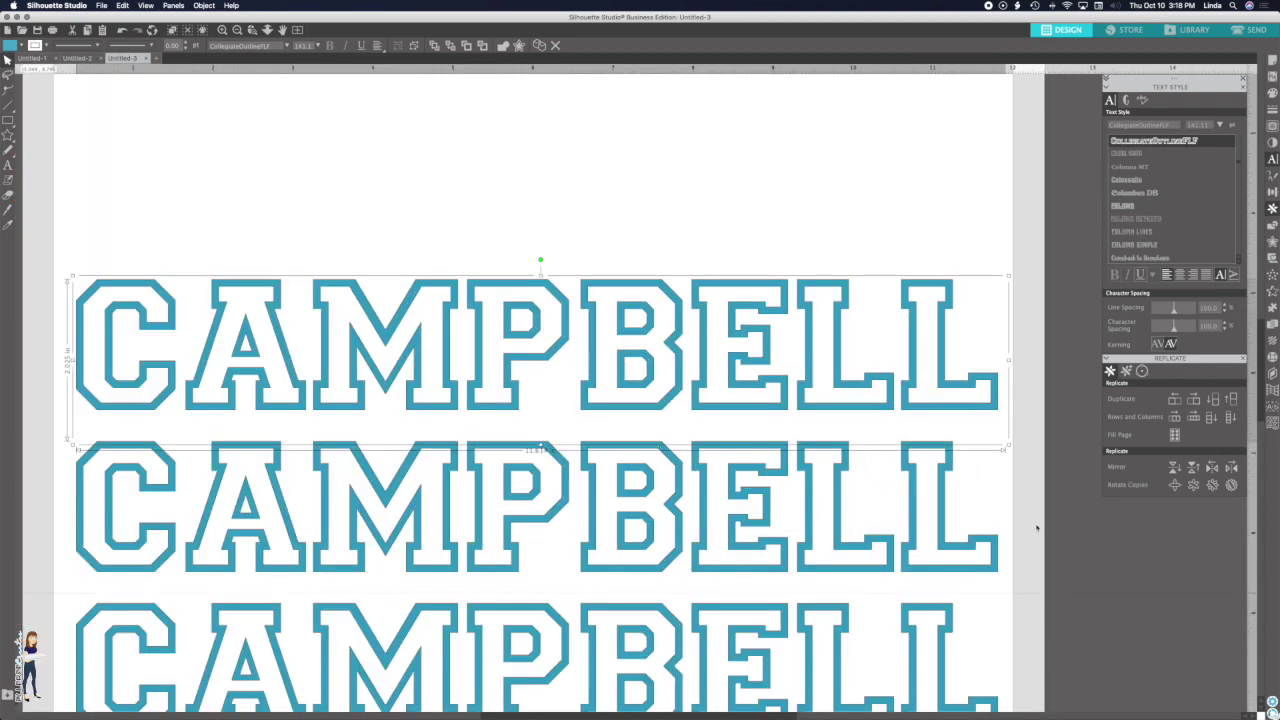
right_click(278, 327)
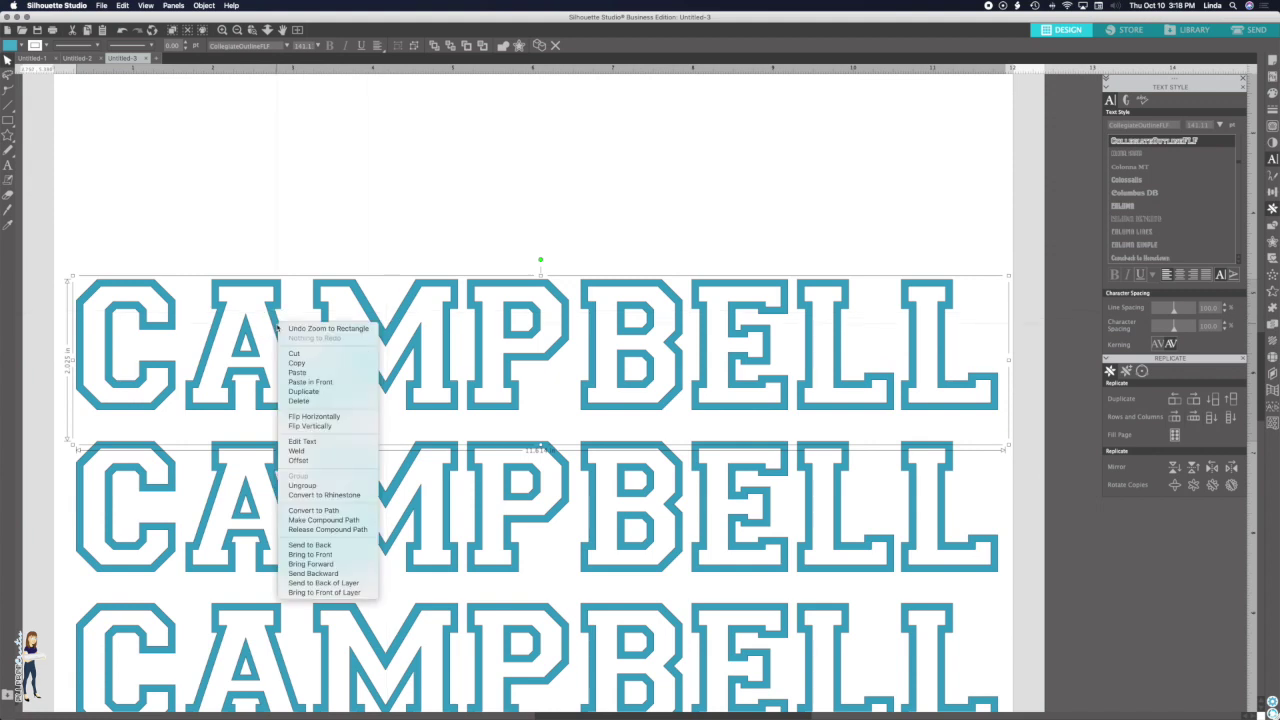
click(353, 530)
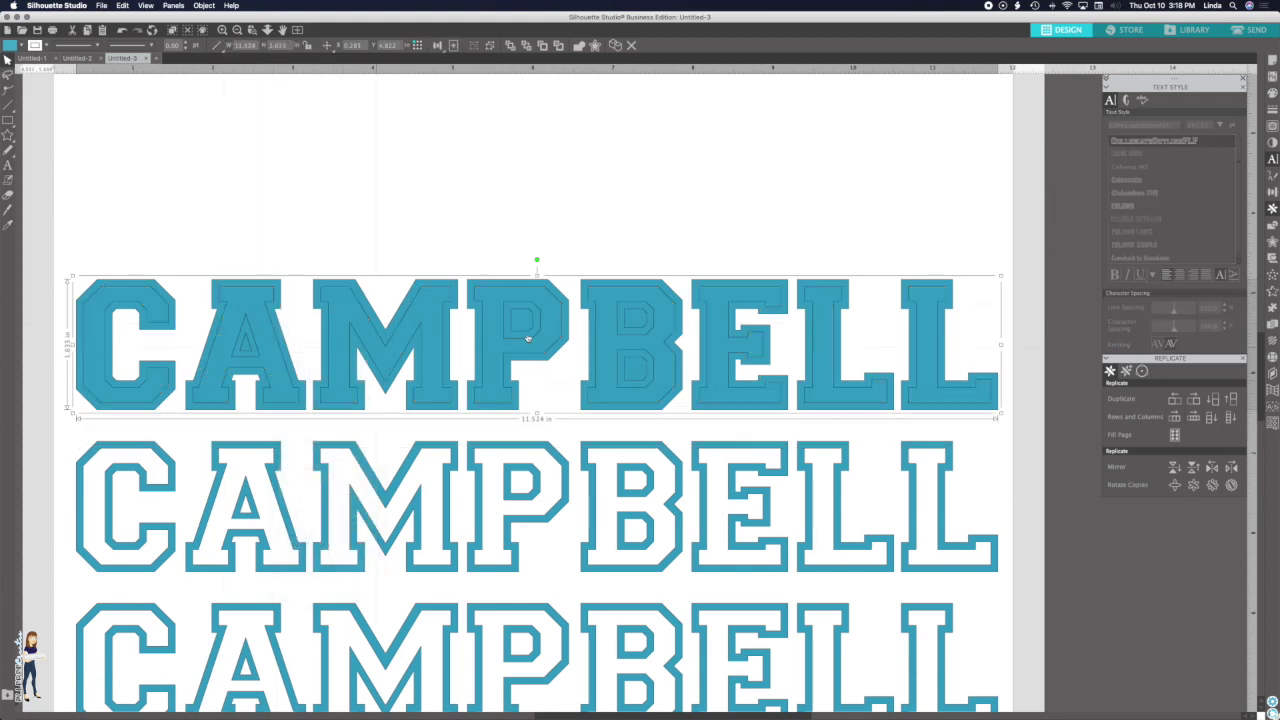
right_click(492, 344)
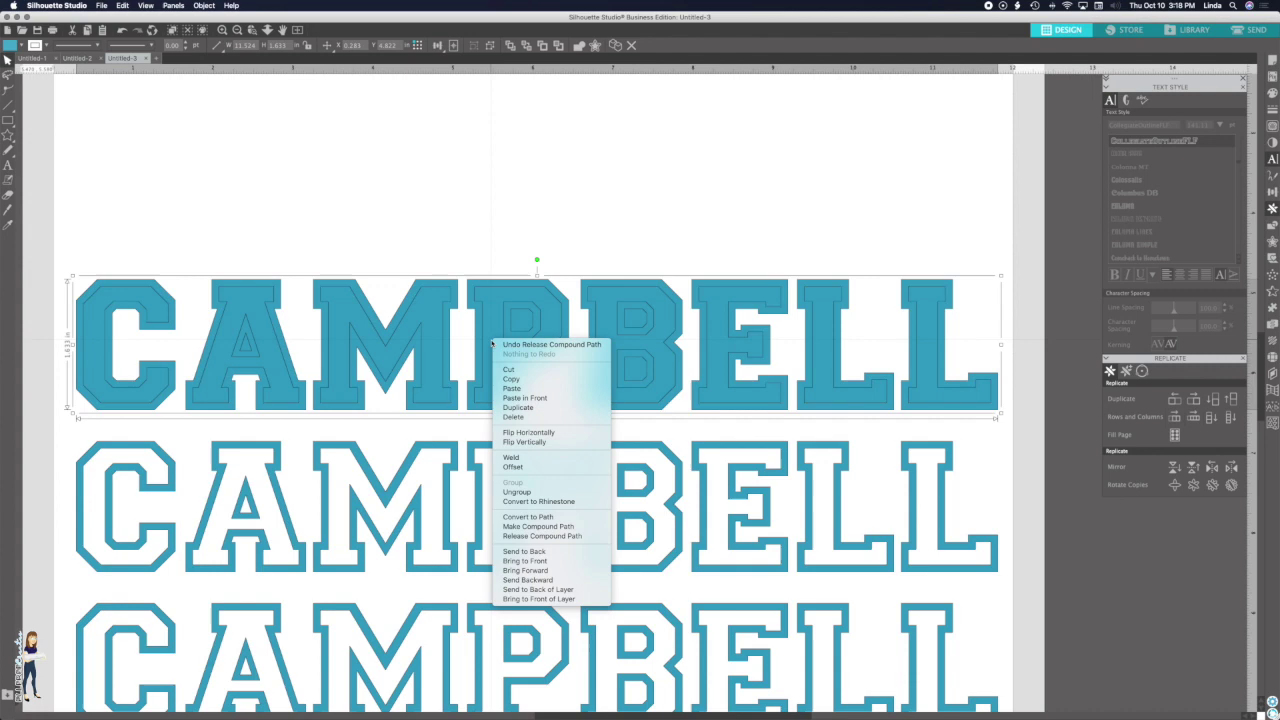
click(510, 493)
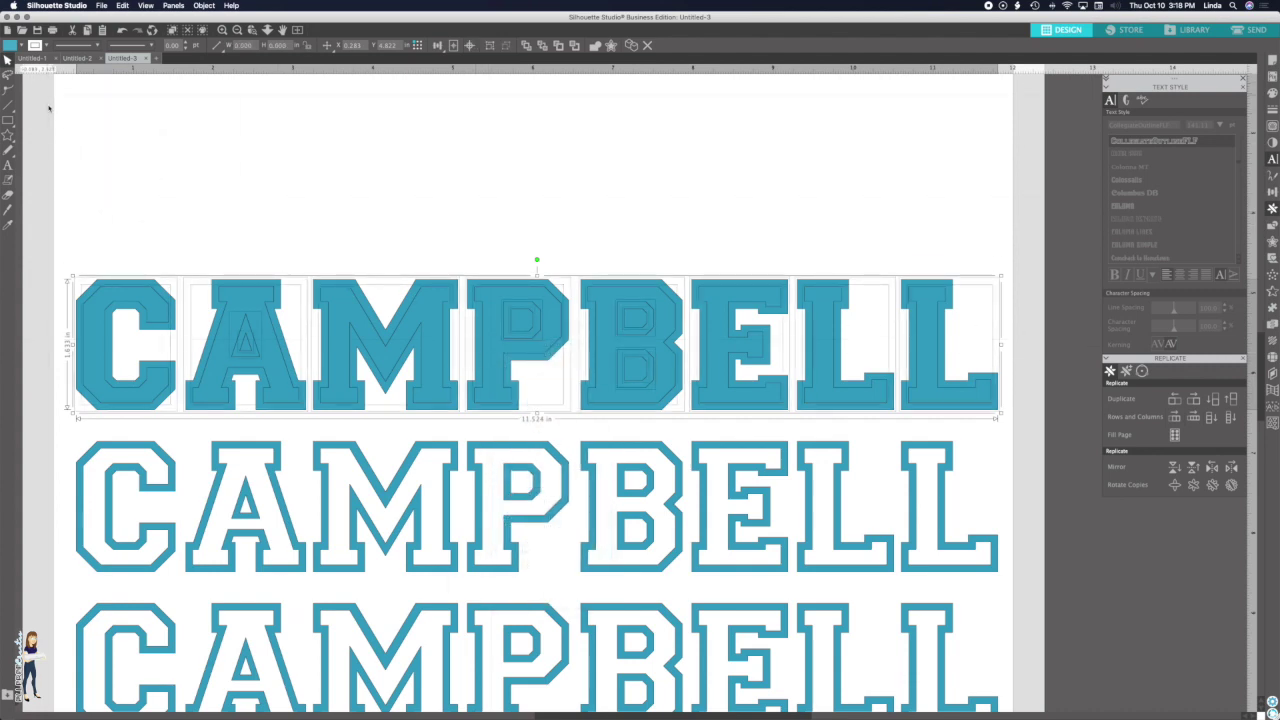
- Remove the inner outlines of C, A, M and P, then select the whole top row
click(100, 191)
click(104, 306)
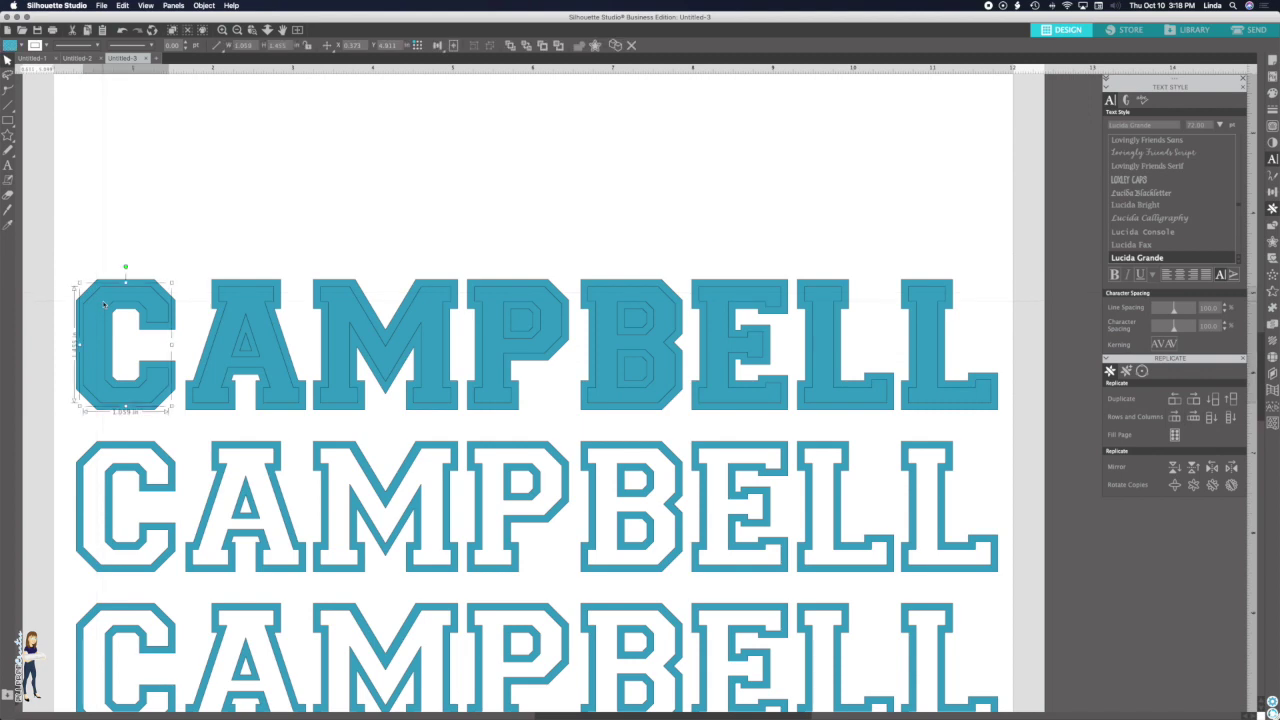
click(180, 340)
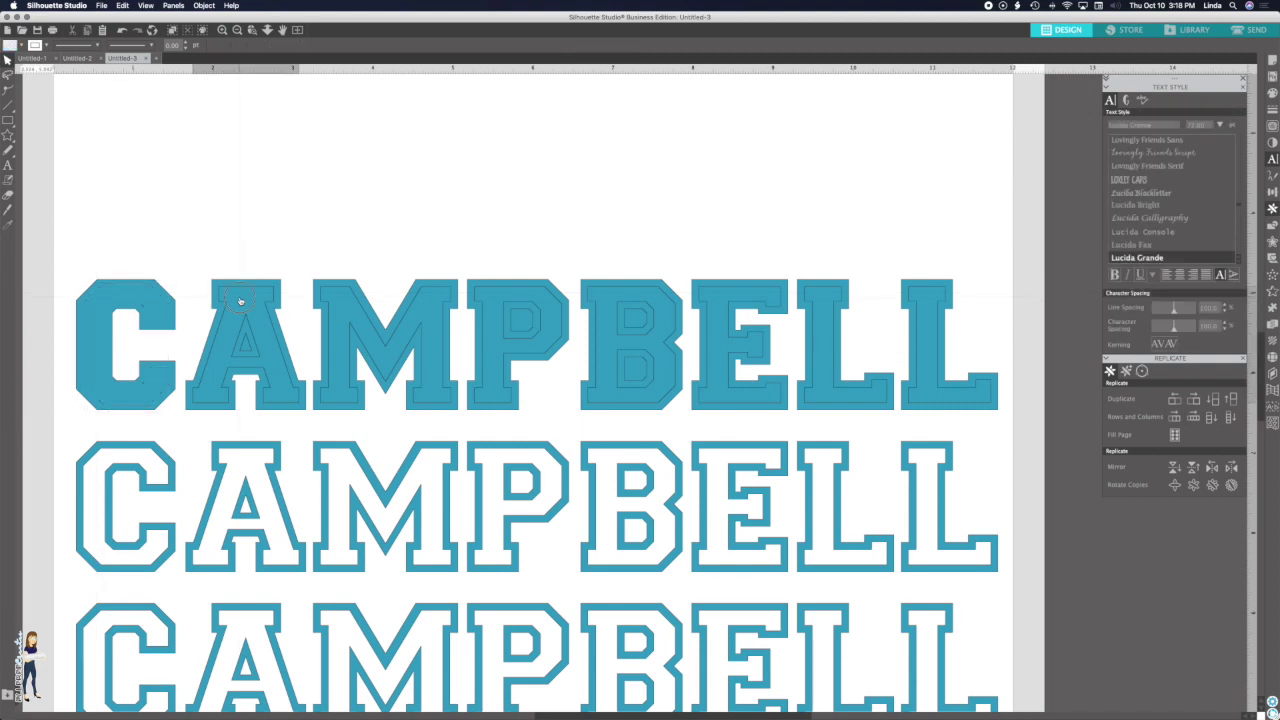
click(246, 327)
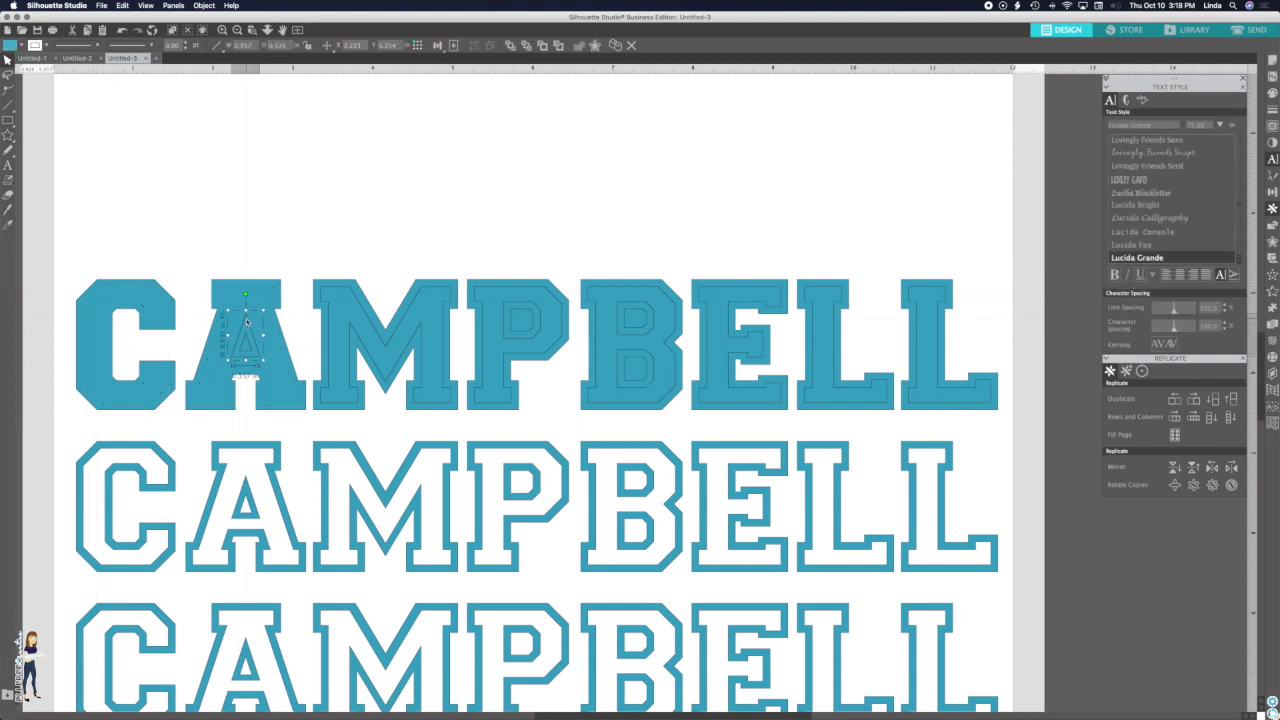
click(342, 310)
click(342, 310)
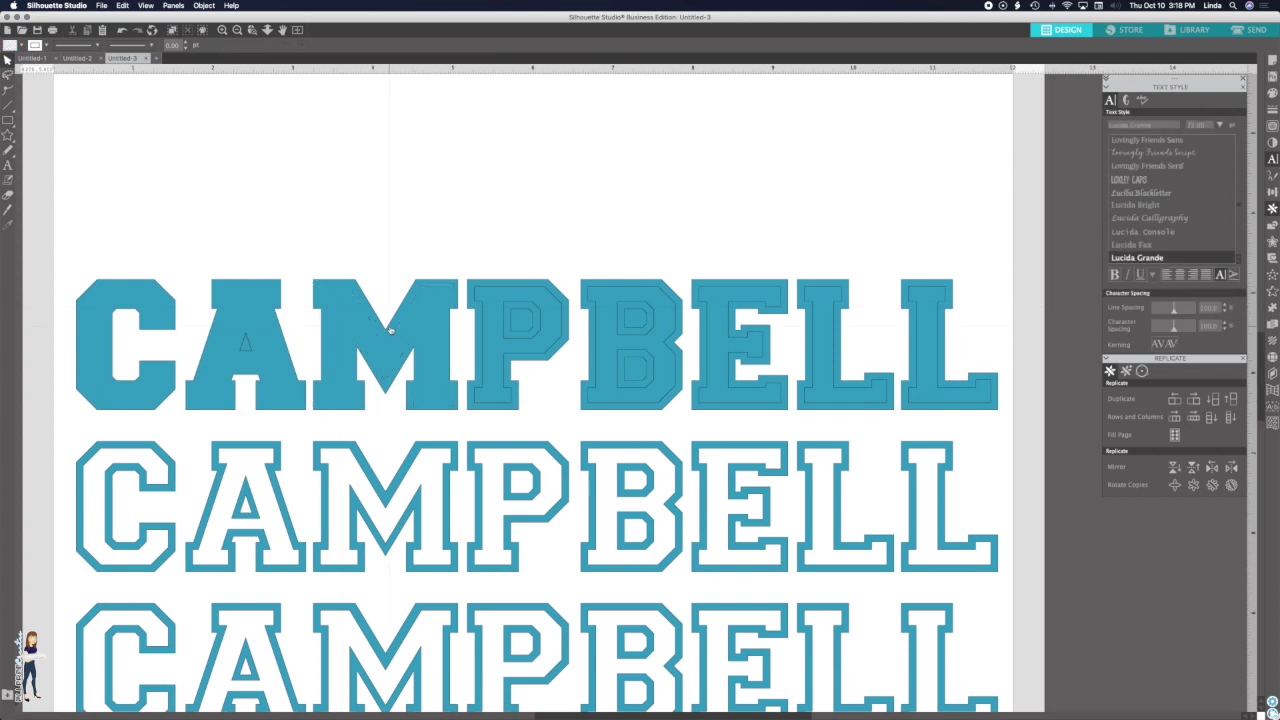
click(498, 321)
click(502, 323)
click(506, 323)
click(506, 323)
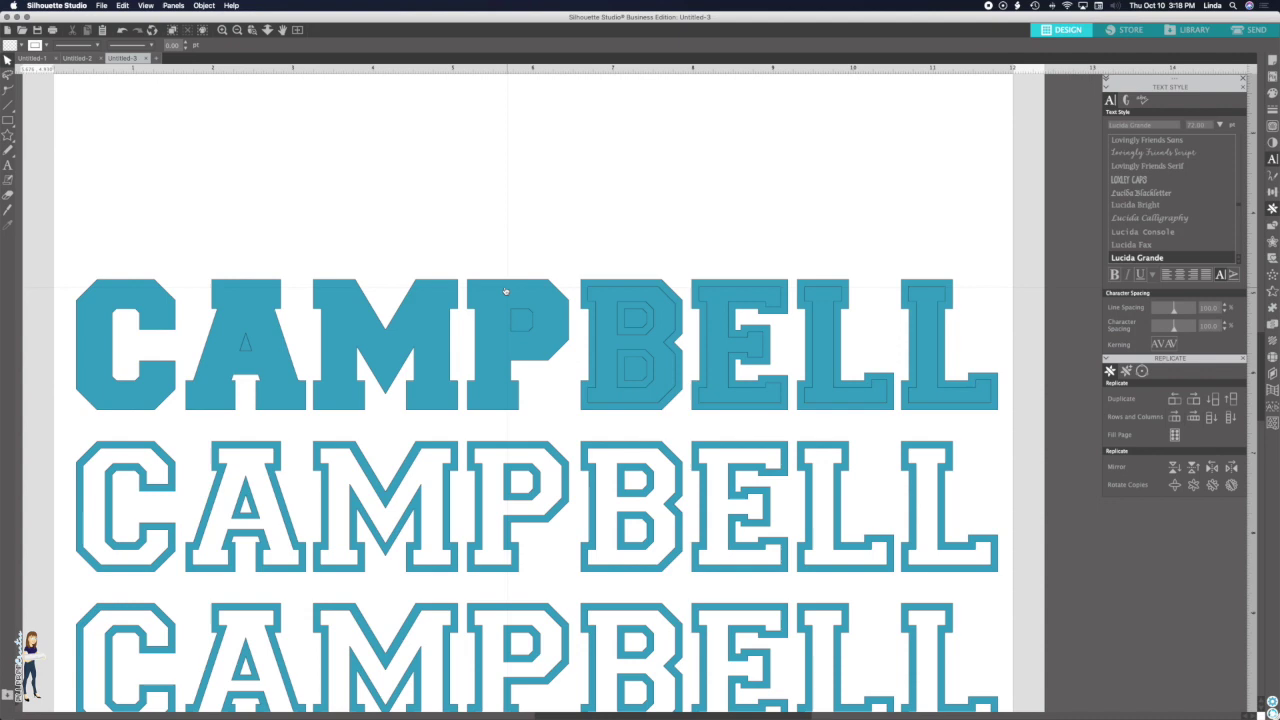
click(638, 296)
drag(57, 267, 996, 414)
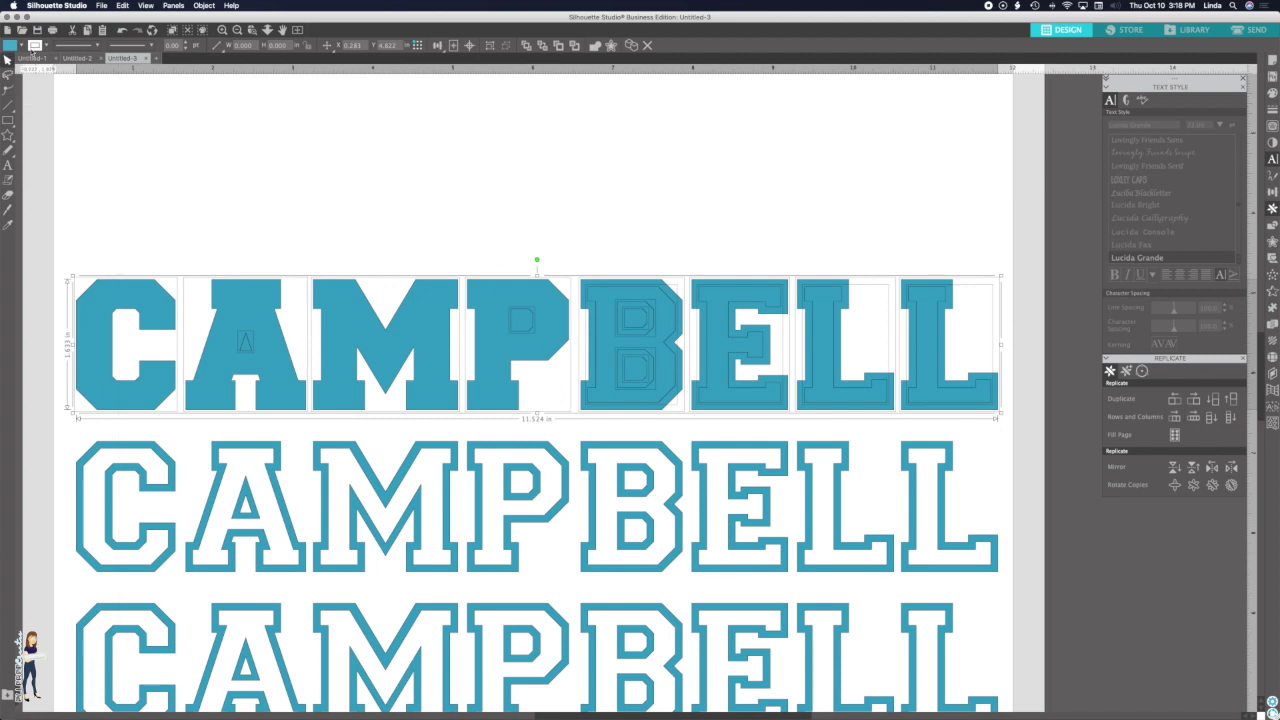
- Clear the teal fill from the top letters and delete the inner loops of B, E and both Ls
click(20, 46)
click(16, 87)
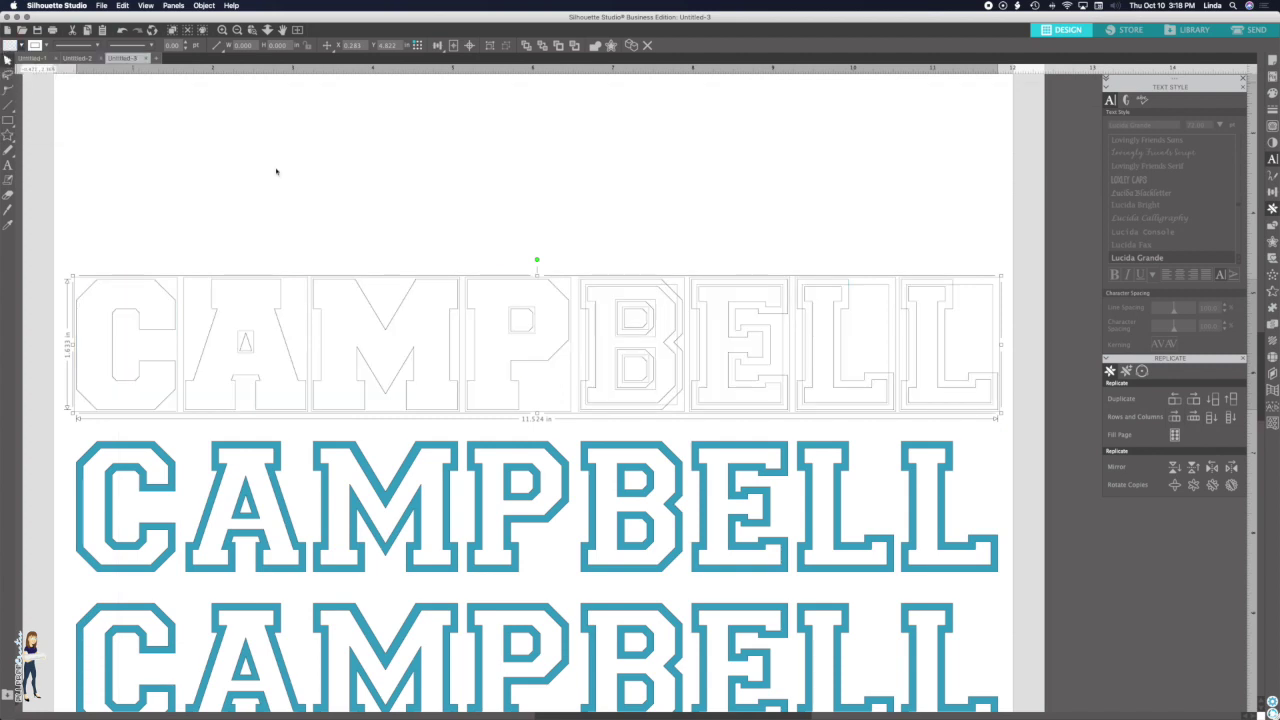
click(717, 231)
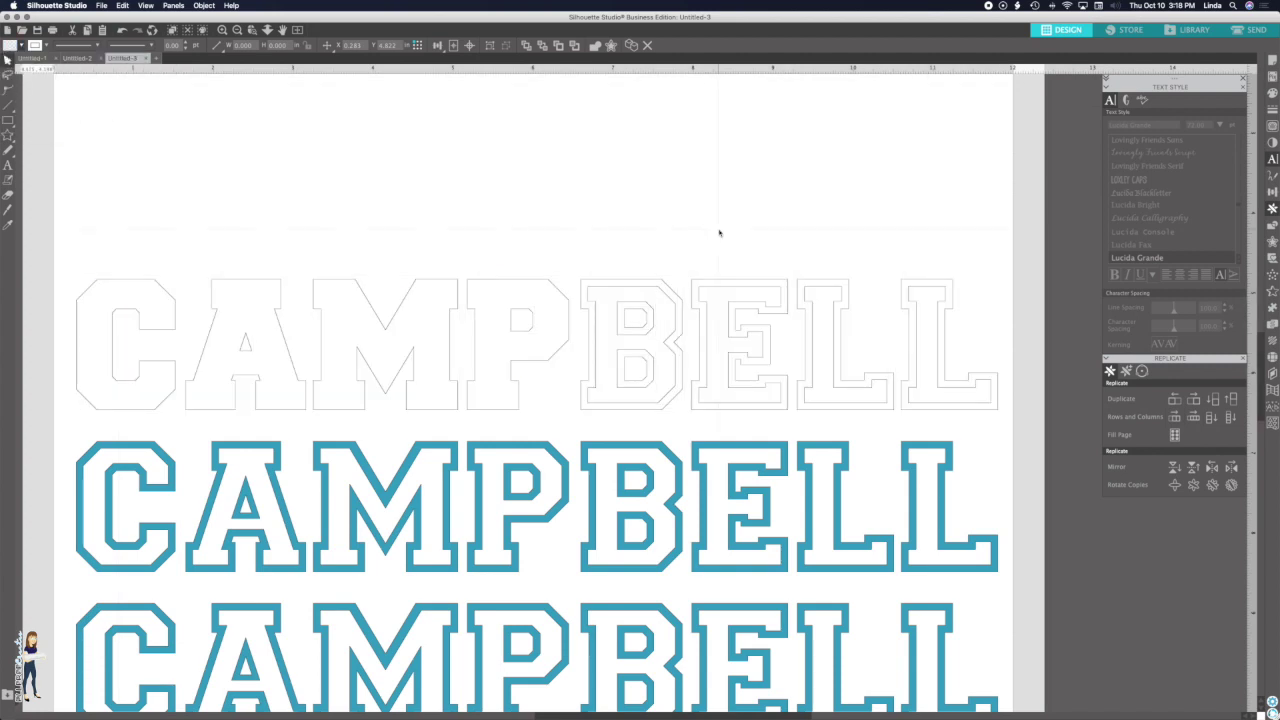
click(655, 310)
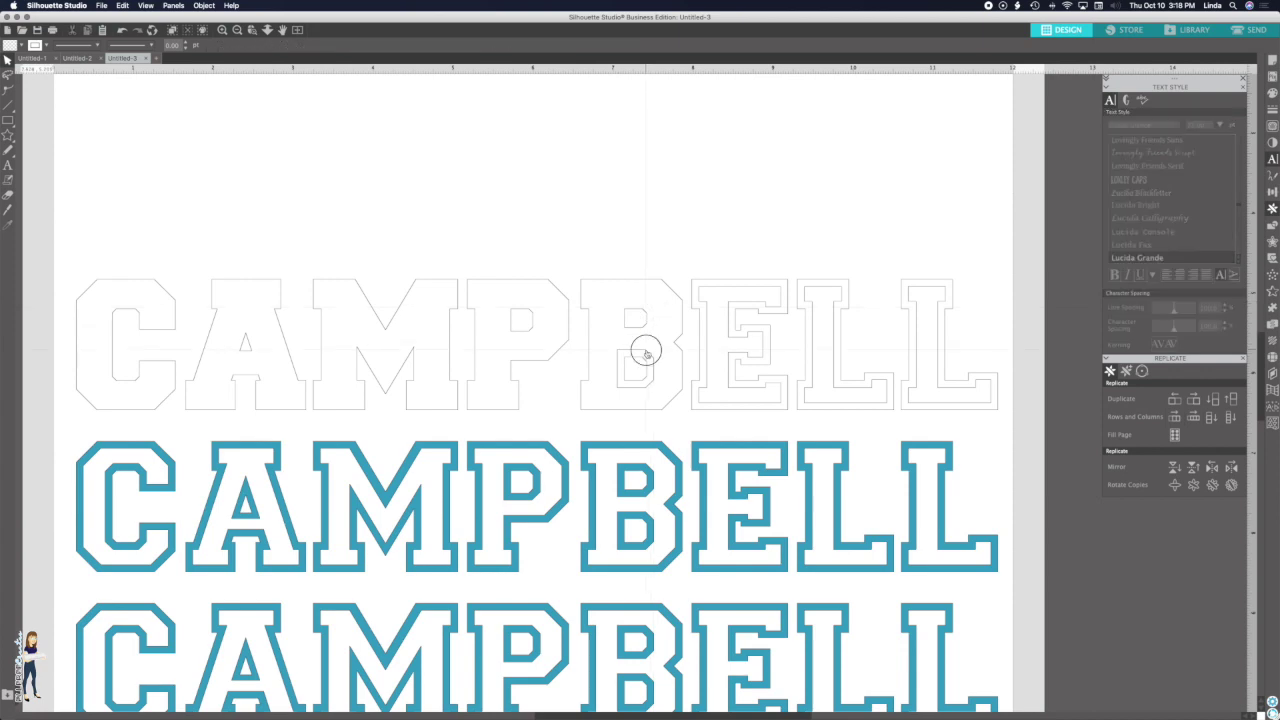
click(646, 350)
key(Delete)
click(726, 343)
key(Delete)
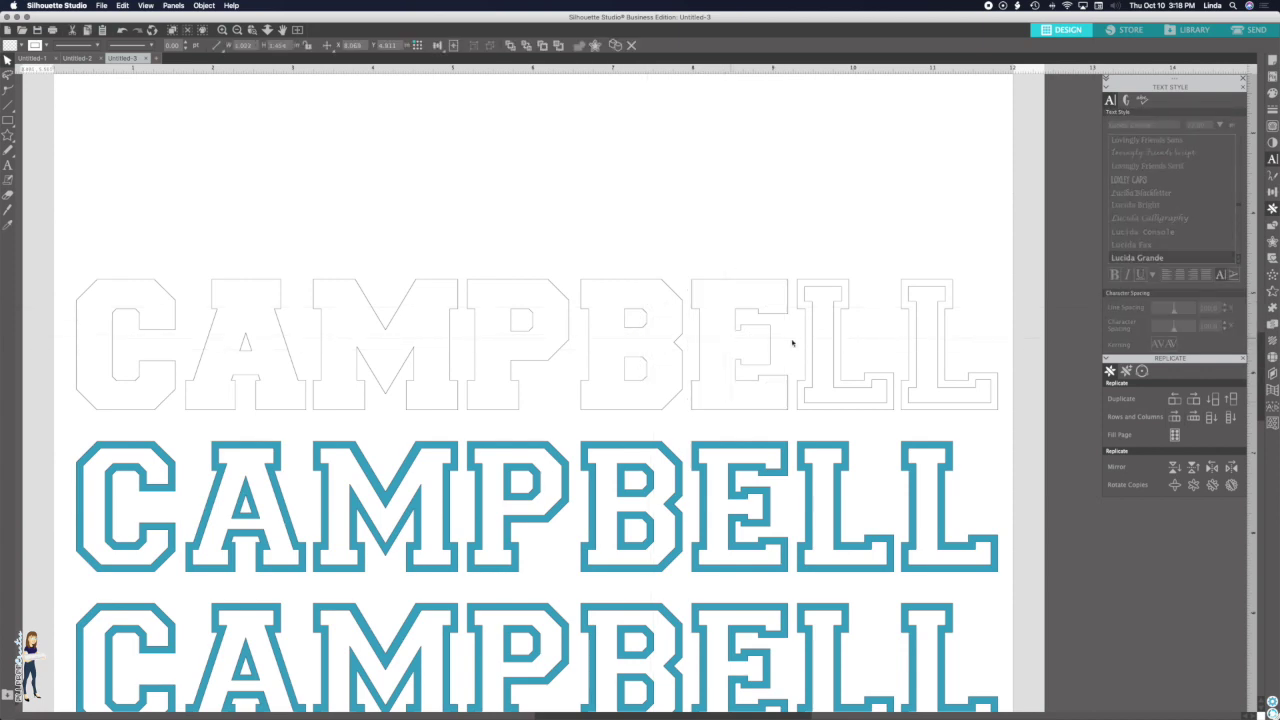
click(811, 343)
key(Delete)
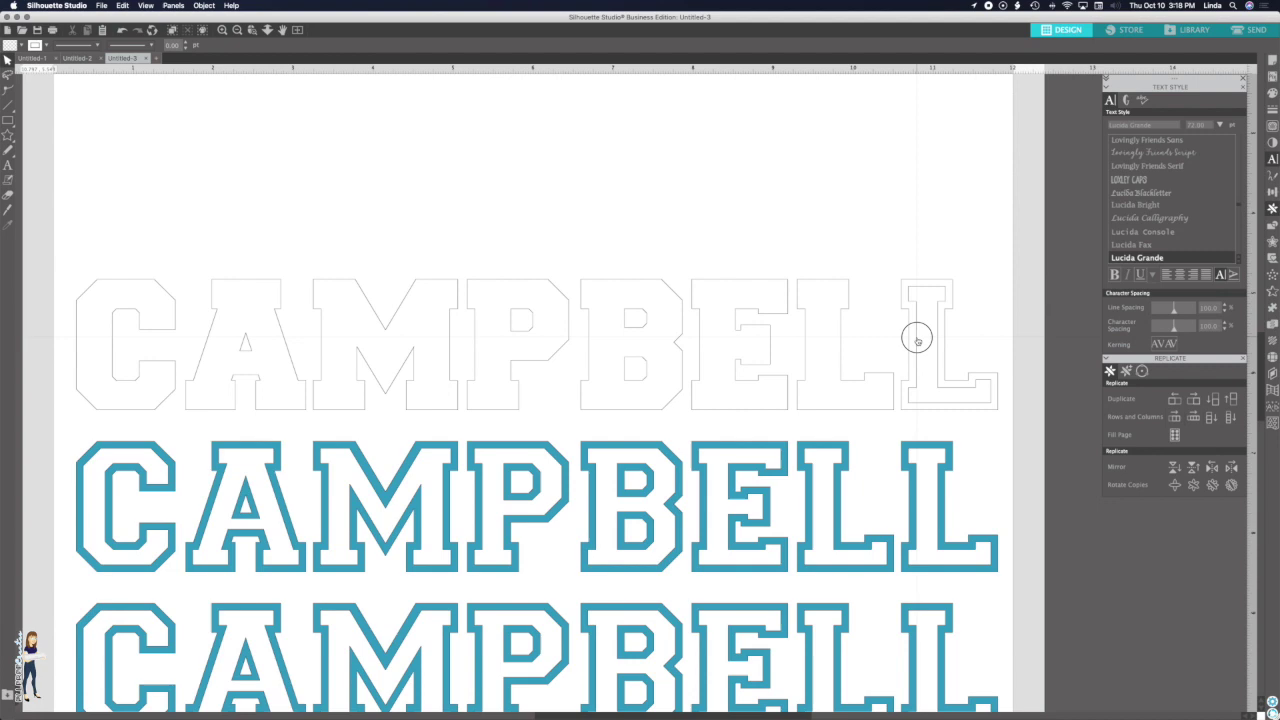
click(912, 340)
key(Delete)
- Make the top CAMPBELL one compound path filled orange, and set its line colour
click(354, 289)
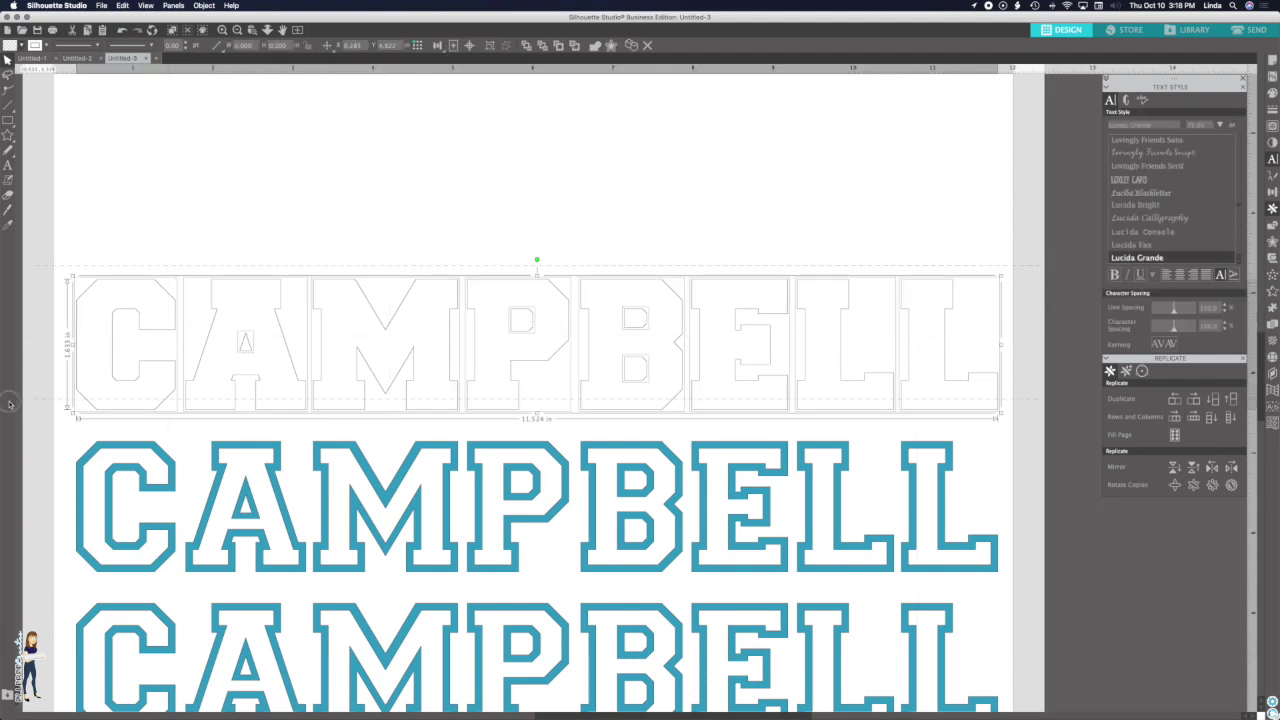
right_click(249, 347)
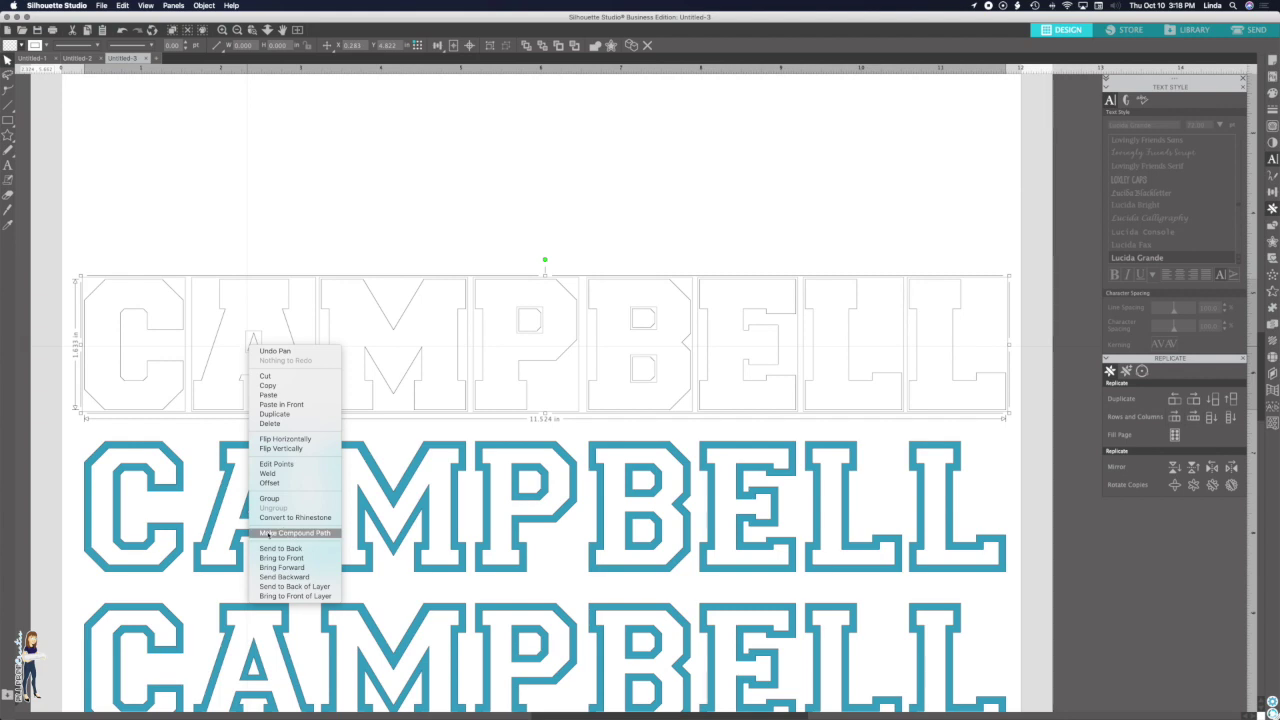
click(289, 533)
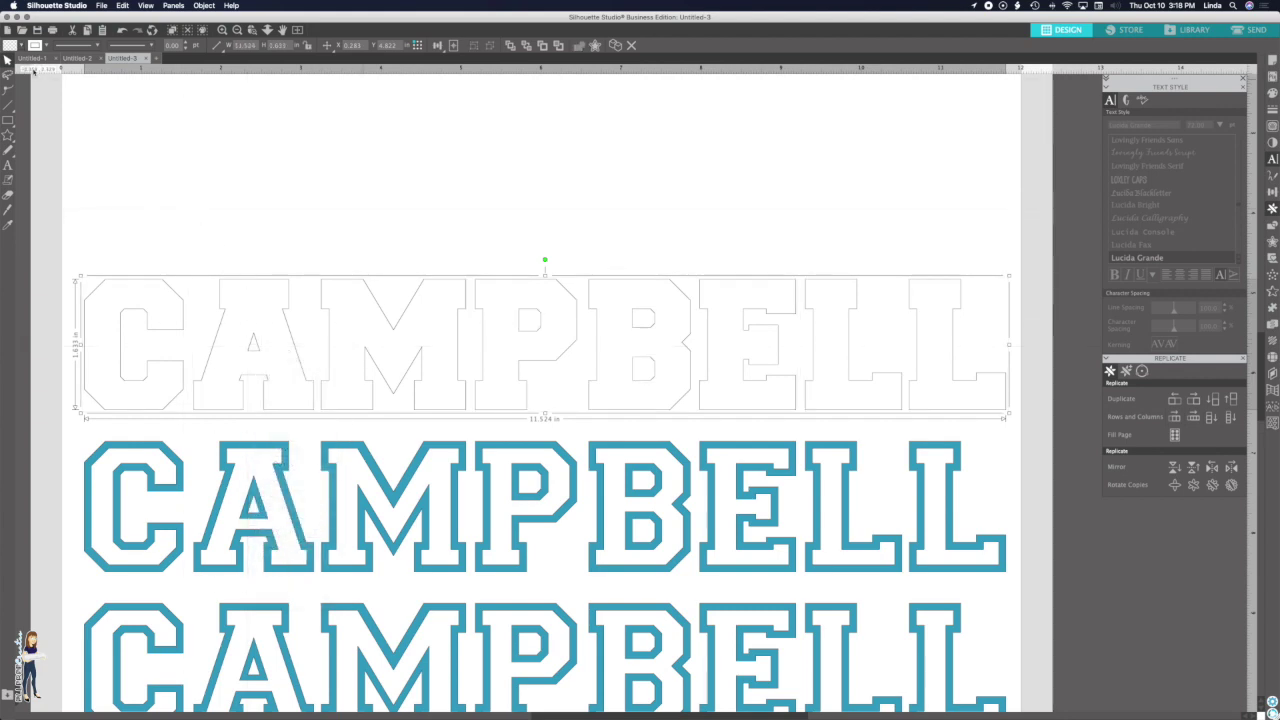
click(20, 47)
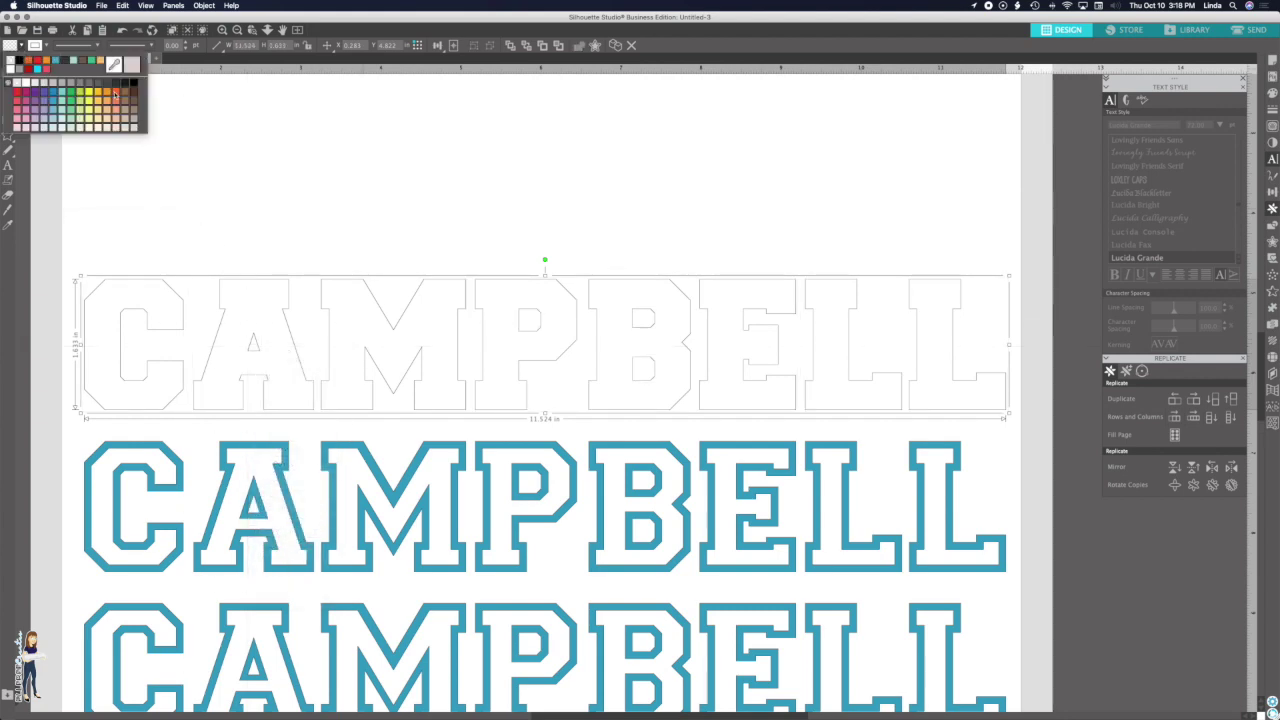
click(115, 93)
click(46, 46)
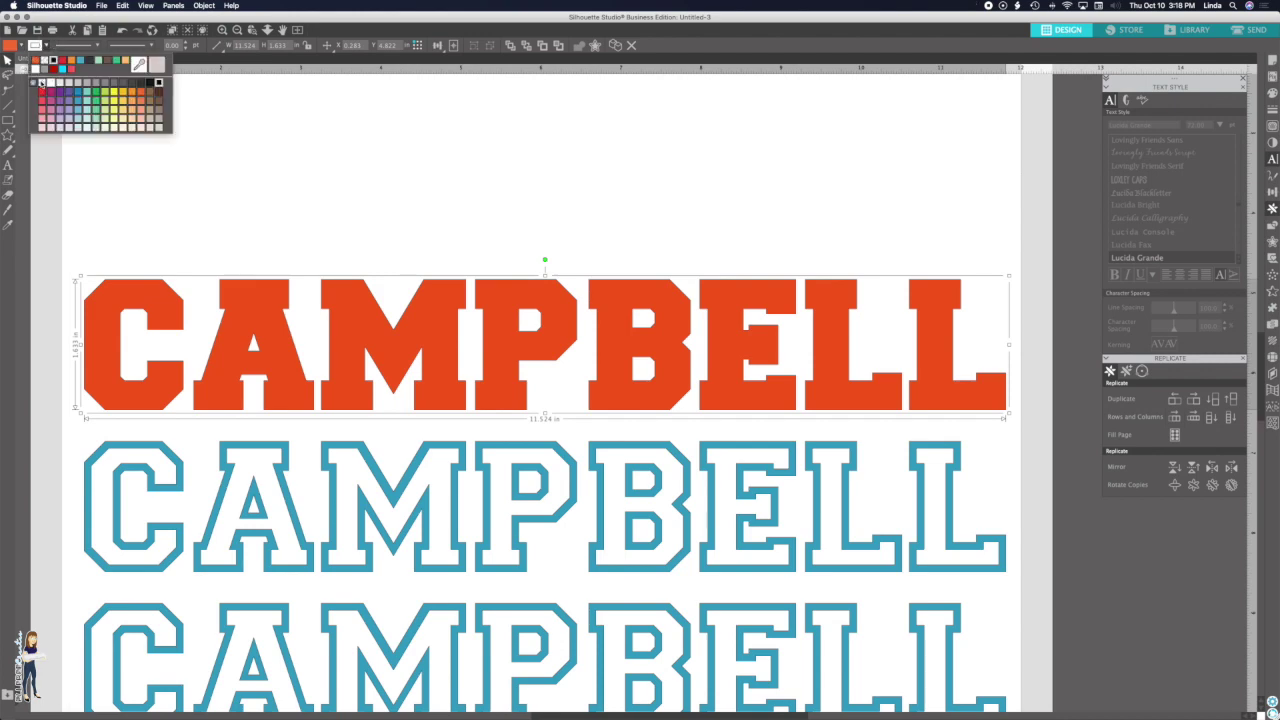
click(41, 82)
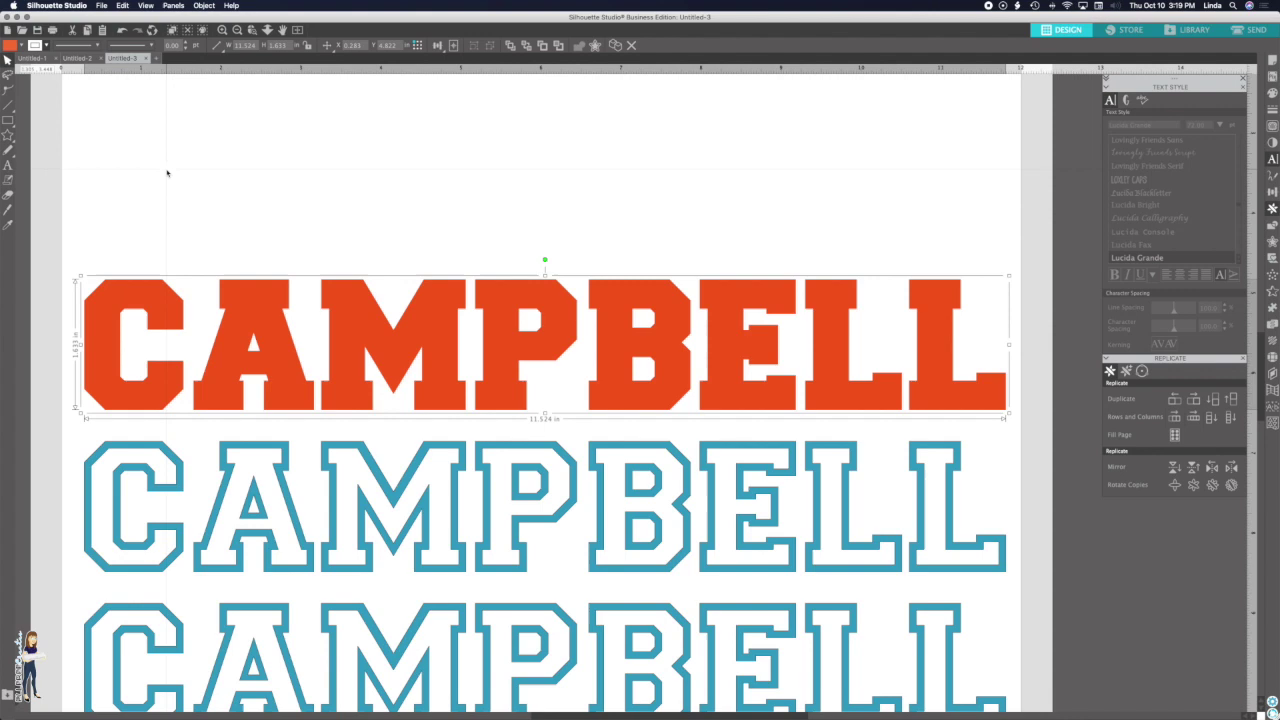
scroll(166, 171, down, 1)
- Move one teal CAMPBELL copy off the page and the other up beneath the orange word
click(238, 29)
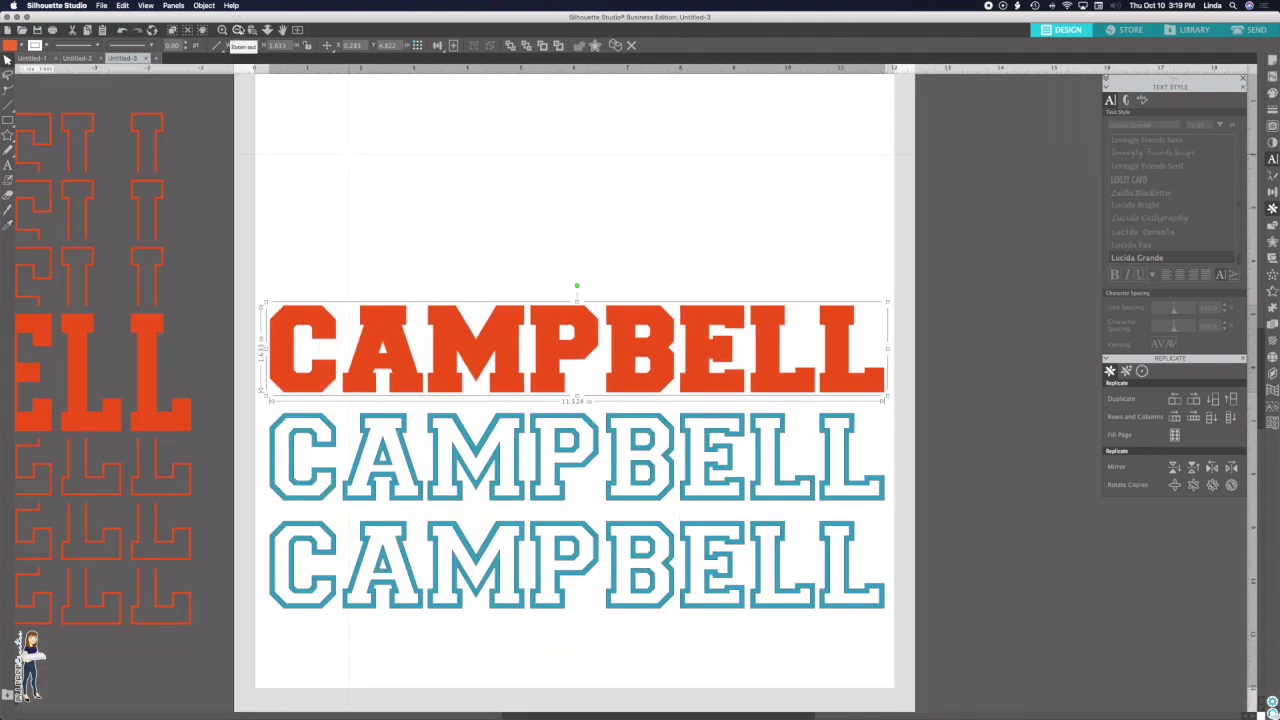
click(418, 412)
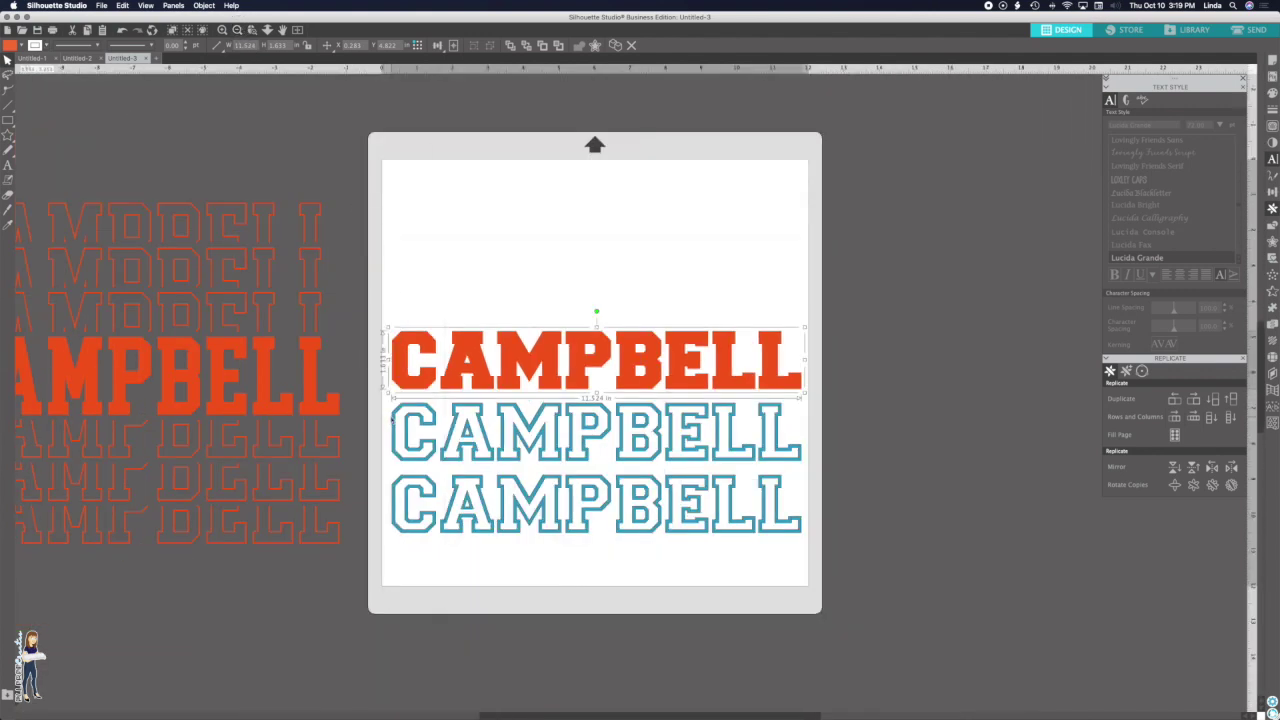
drag(385, 420, 938, 408)
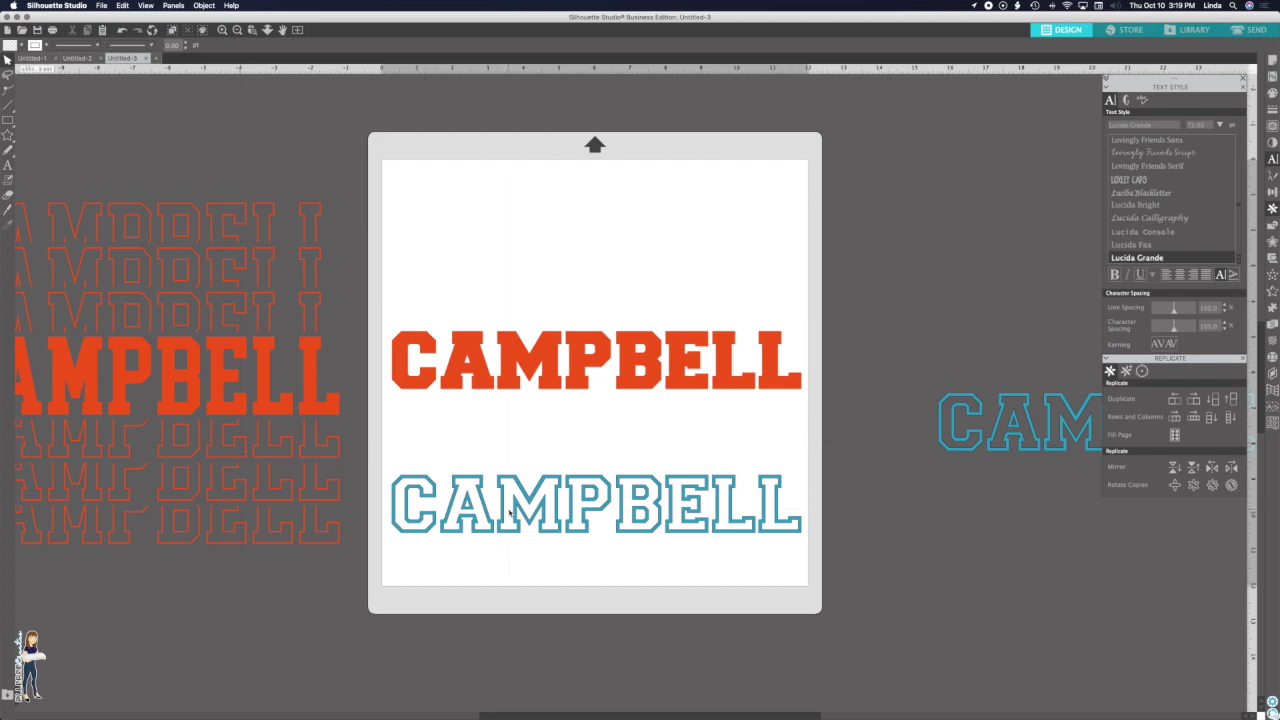
drag(509, 511, 512, 441)
click(438, 498)
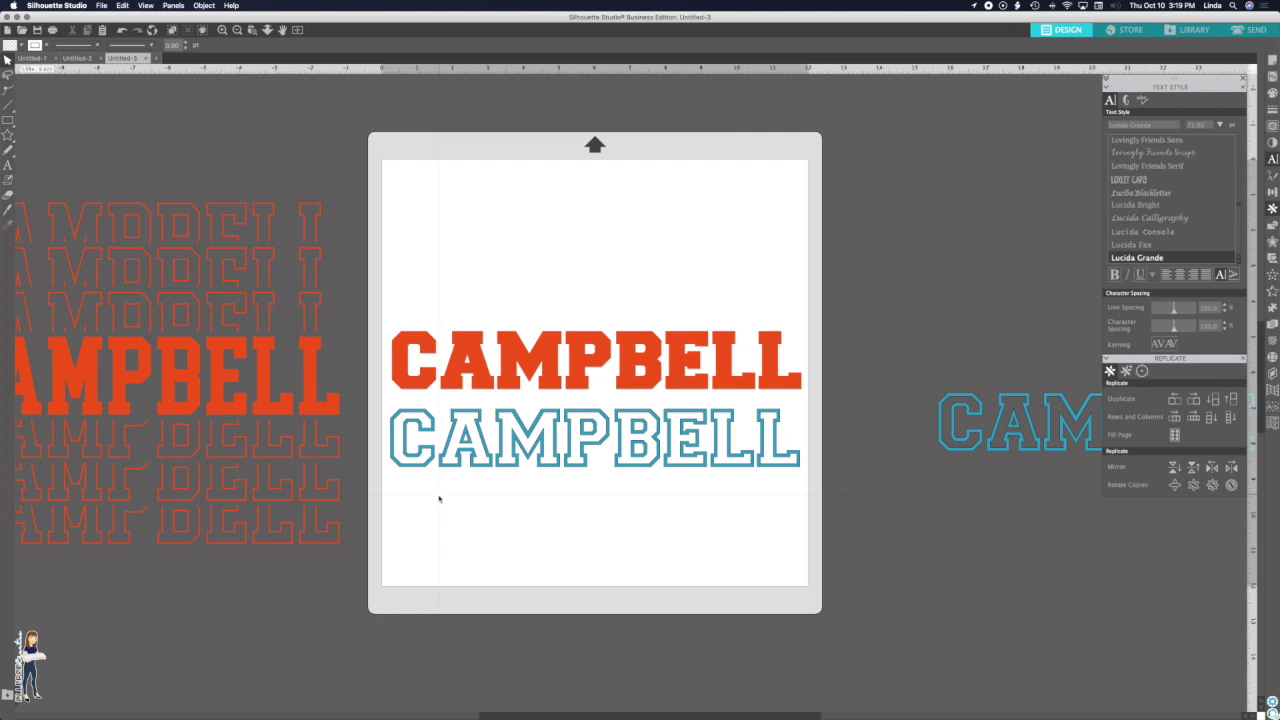
click(523, 510)
click(524, 511)
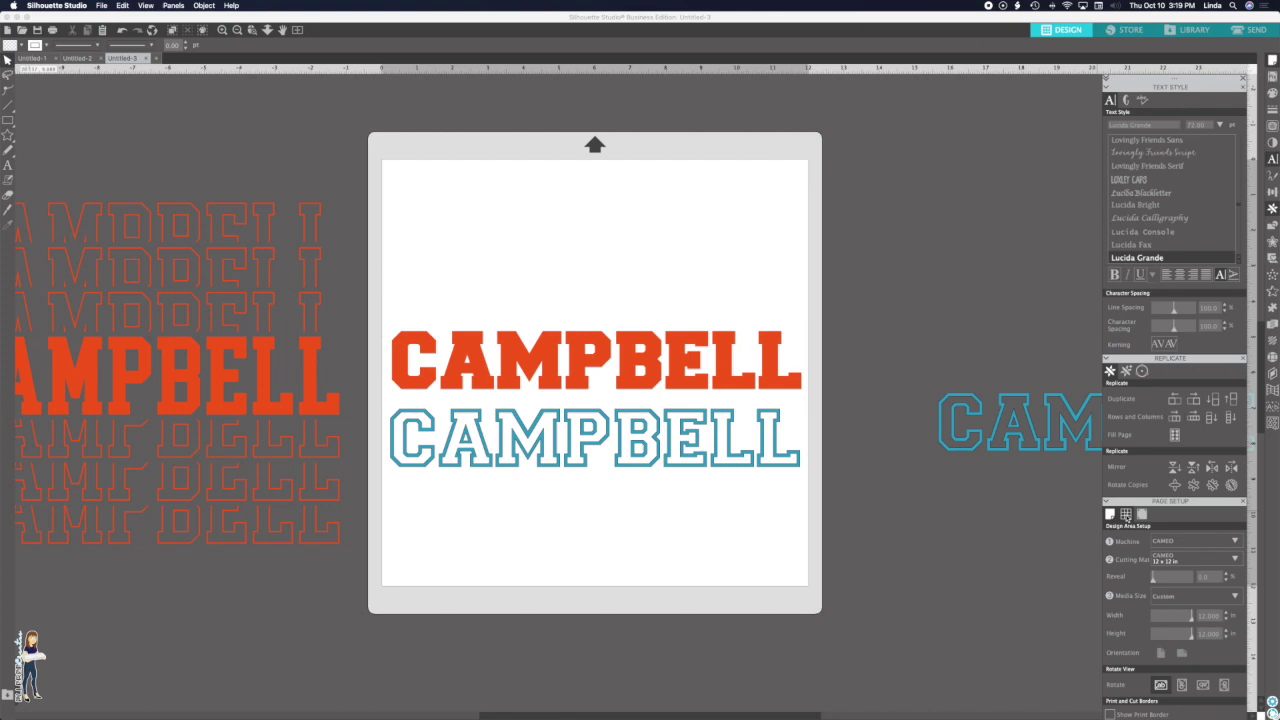
- Switch Page Setup to its grid tab to show the Show Grid, Guides and Spacing options
click(1126, 515)
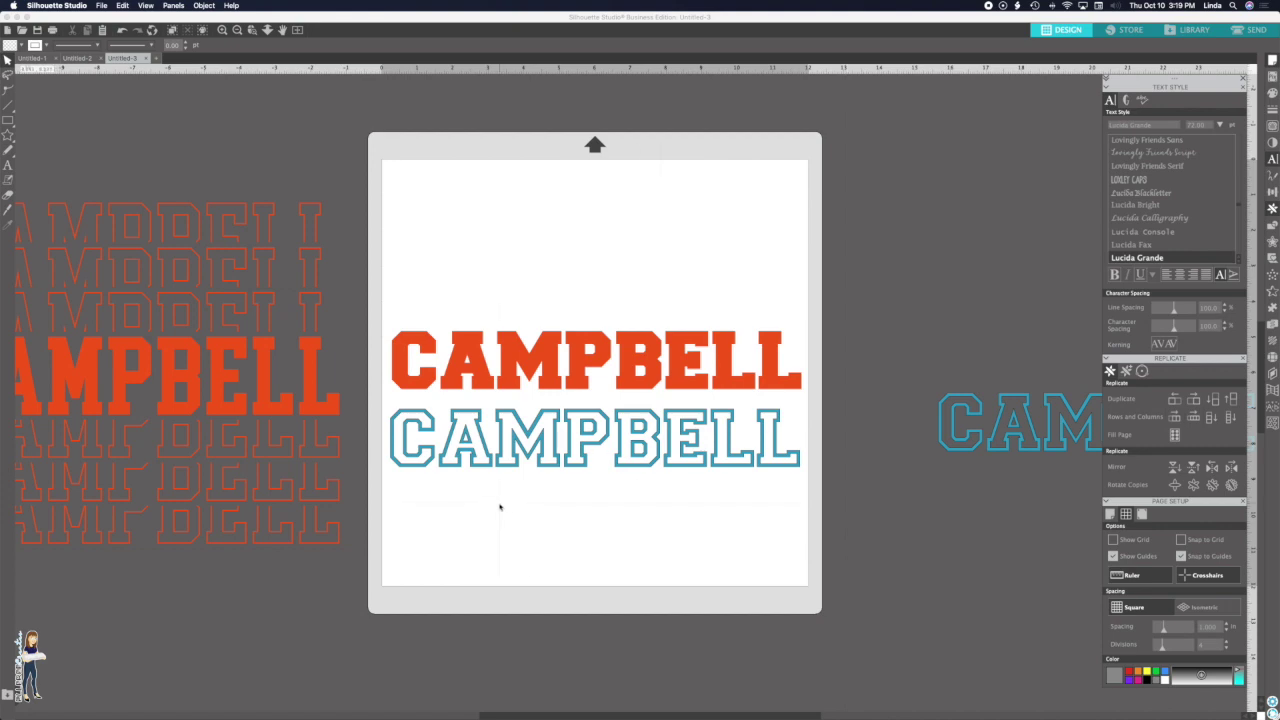
- Slice the teal CAMPBELL straight across its middle with the Knife tool
click(222, 30)
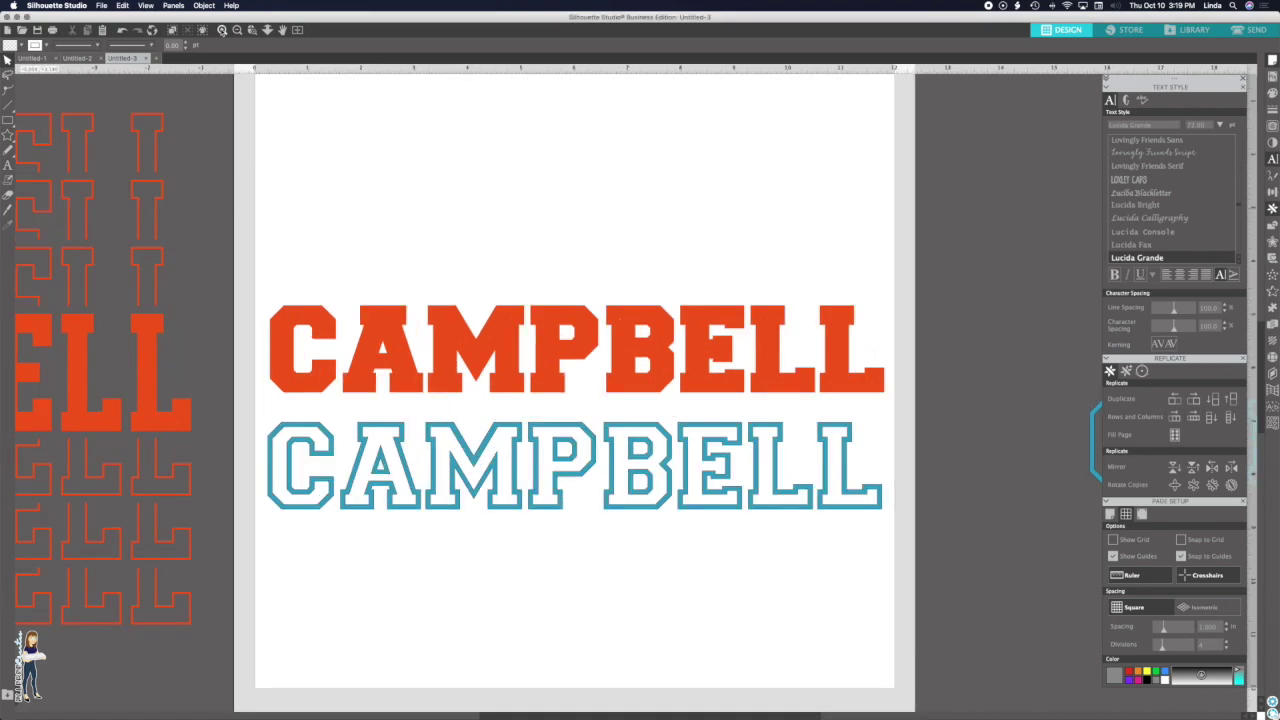
click(8, 212)
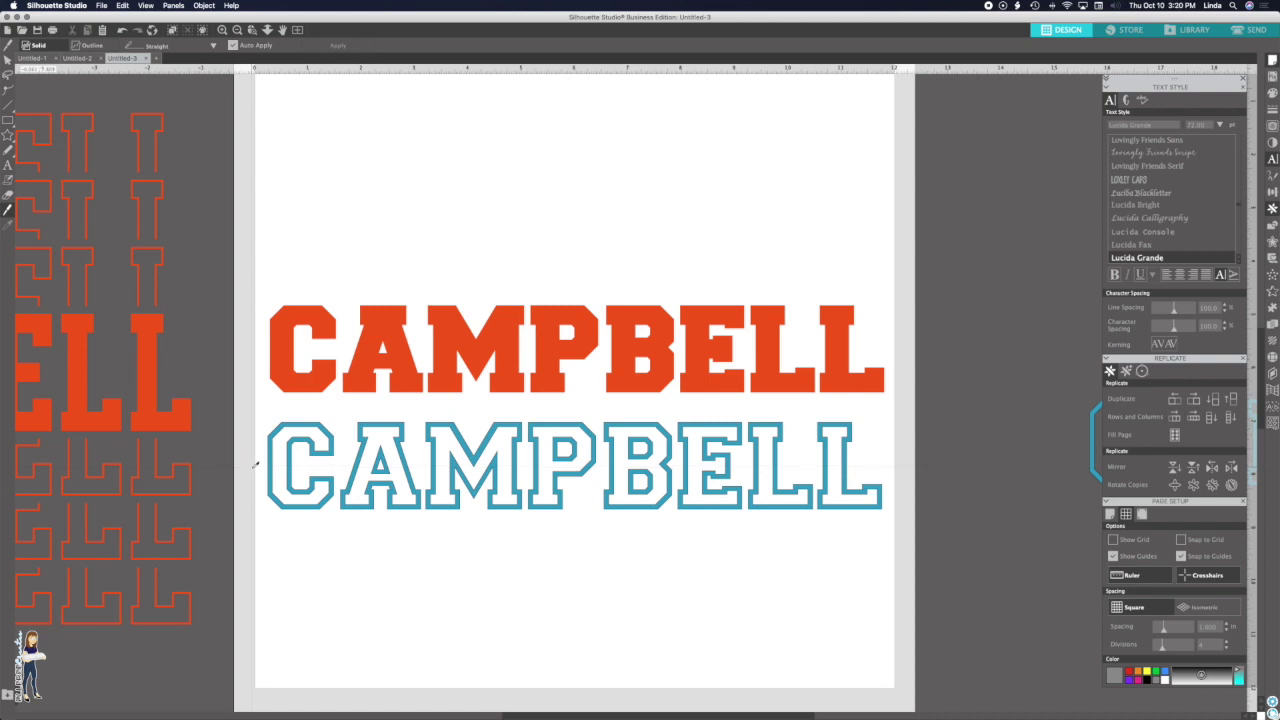
drag(255, 464, 897, 467)
mouse_move(902, 405)
mouse_down()
mouse_move(868, 425)
mouse_move(893, 468)
mouse_move(903, 440)
mouse_move(905, 466)
mouse_move(850, 466)
mouse_move(897, 457)
mouse_up()
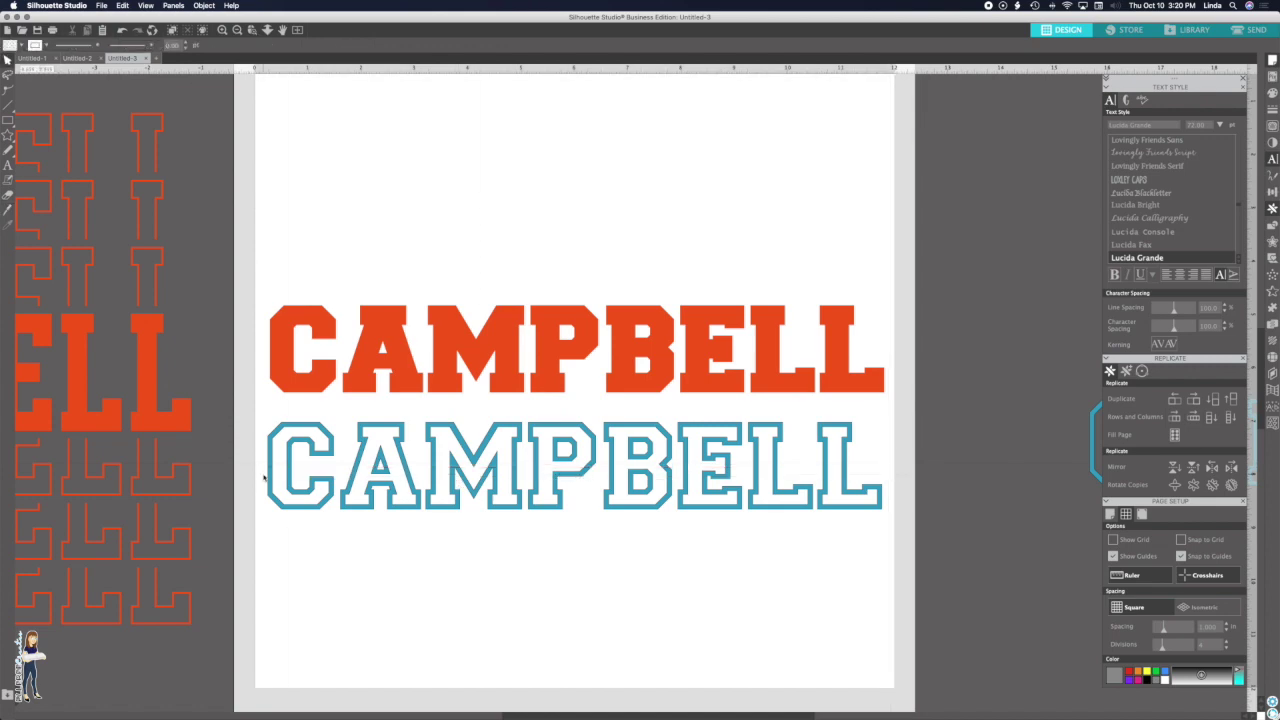
- Group the sliced teal pieces, placing the top half above and the bottom half below the orange word
drag(258, 470, 882, 525)
right_click(770, 512)
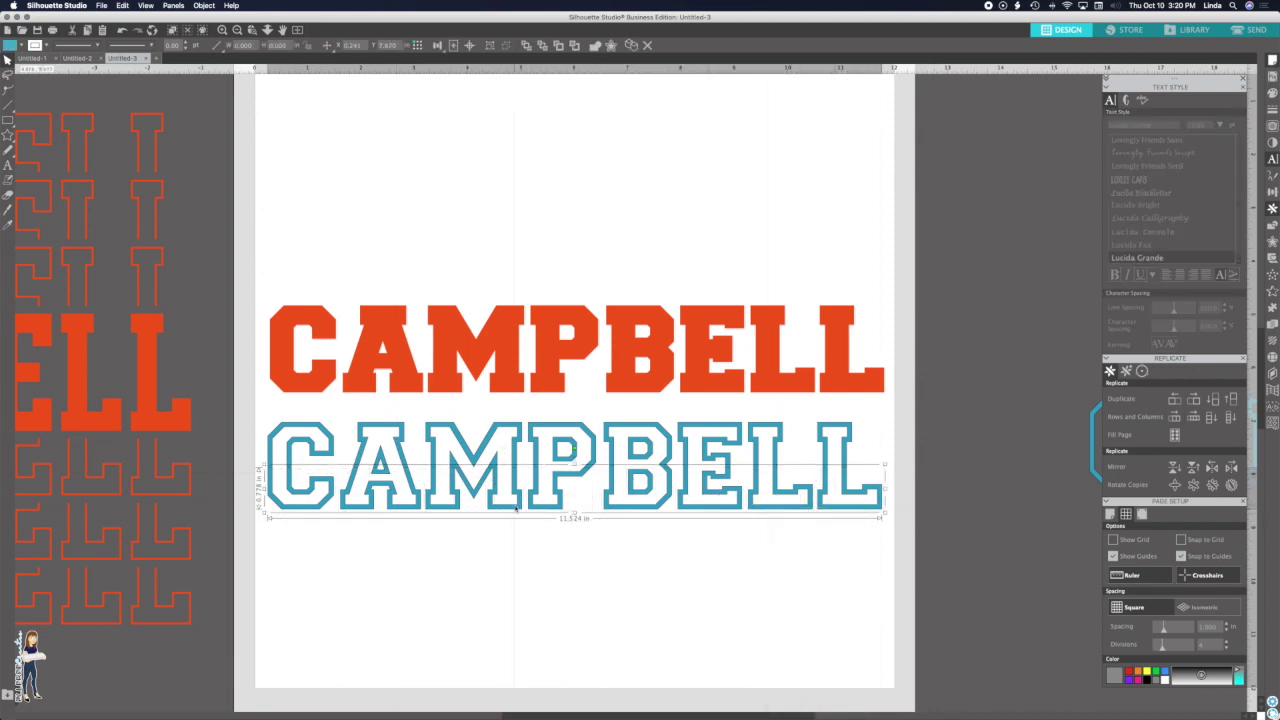
click(791, 660)
drag(251, 416, 851, 461)
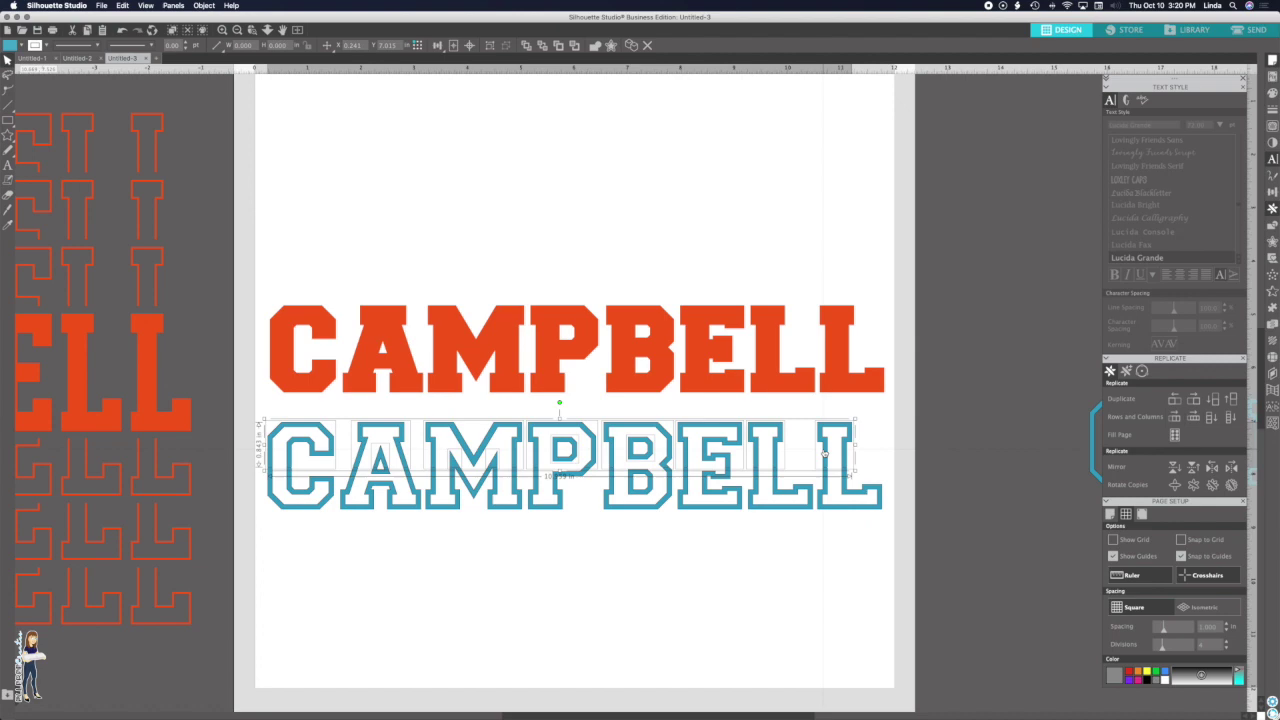
right_click(824, 453)
click(831, 601)
drag(610, 459, 615, 288)
drag(562, 476, 551, 410)
- Duplicate the lower slice twice below and the top slice twice above, nudge the end copies, then select all
click(551, 410)
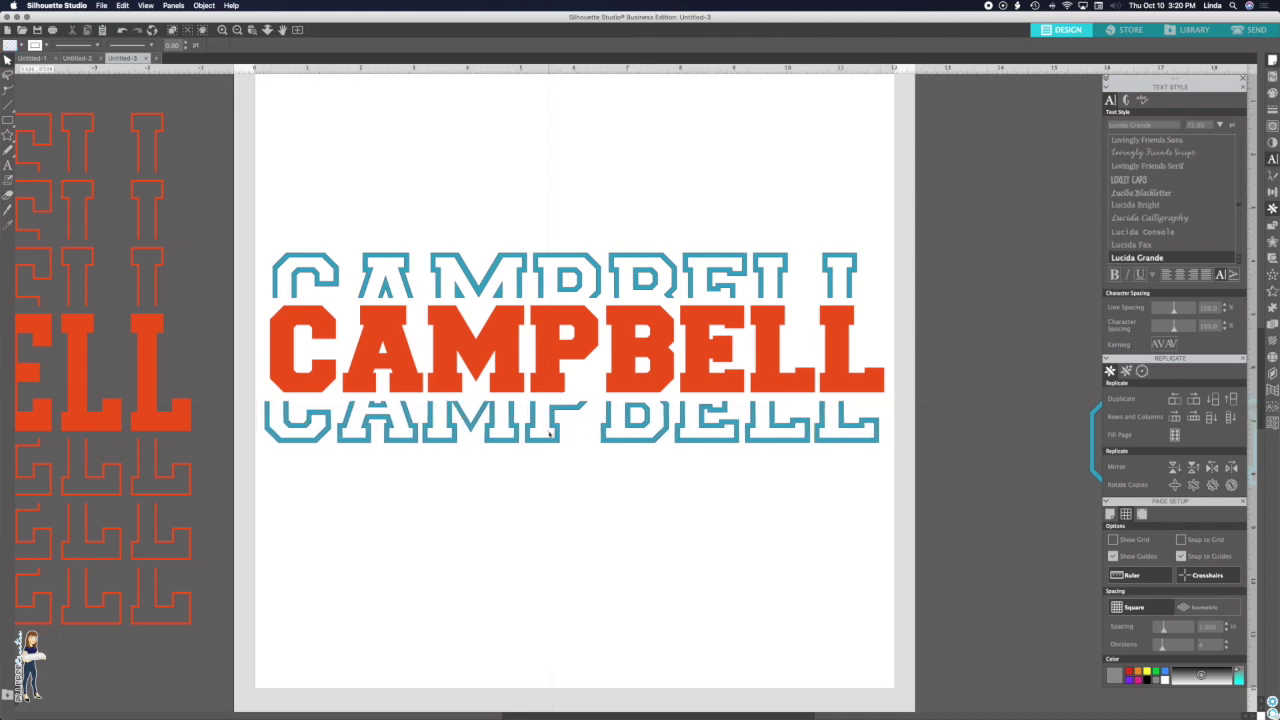
click(551, 433)
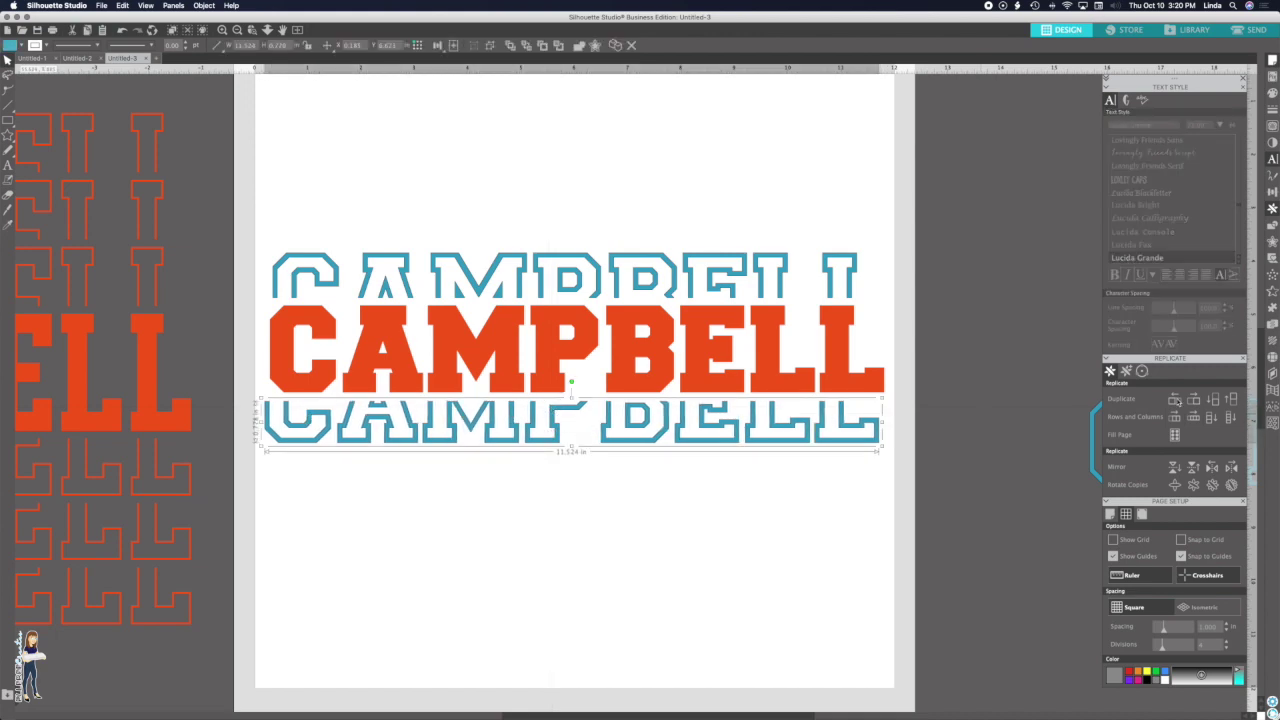
double_click(1212, 400)
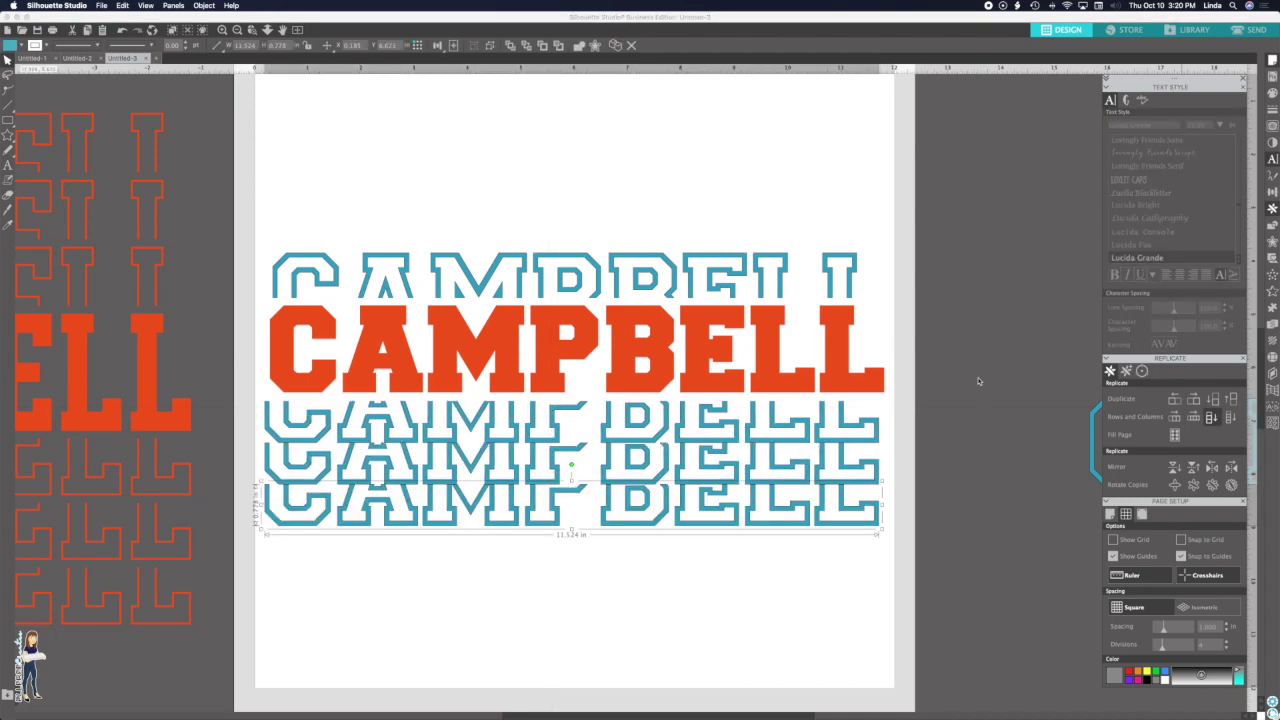
click(829, 281)
click(1231, 399)
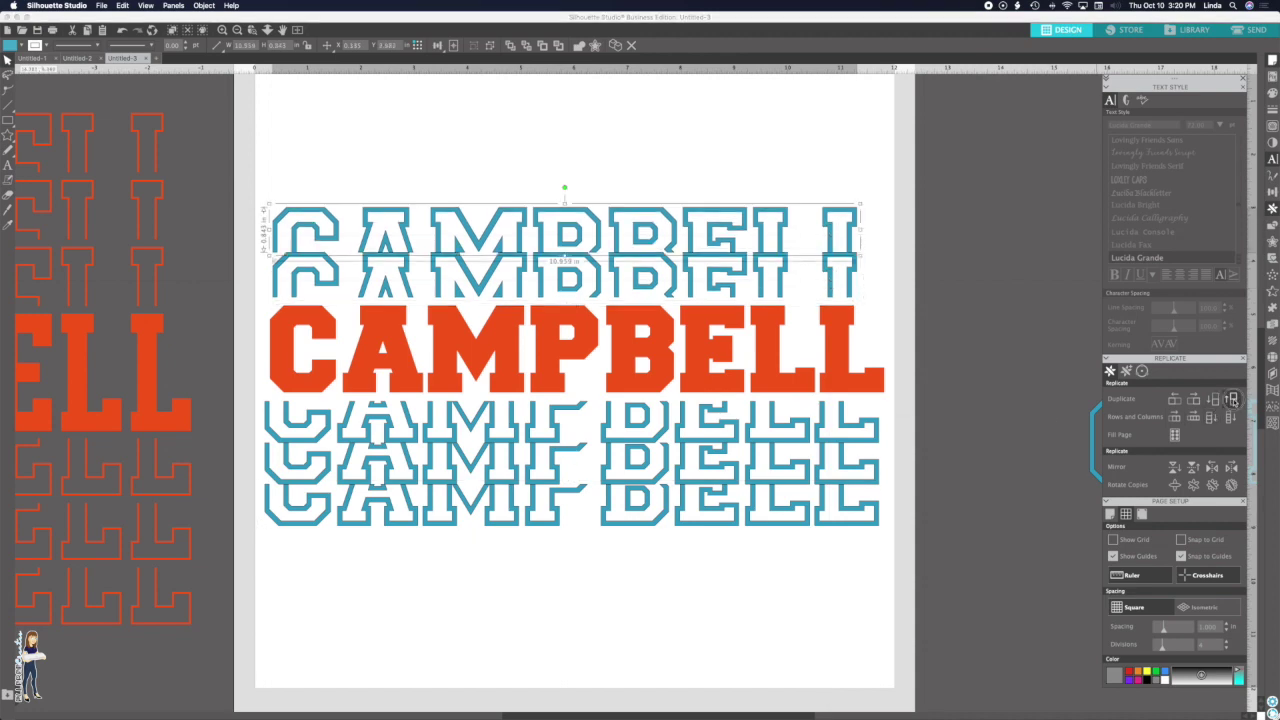
click(1231, 399)
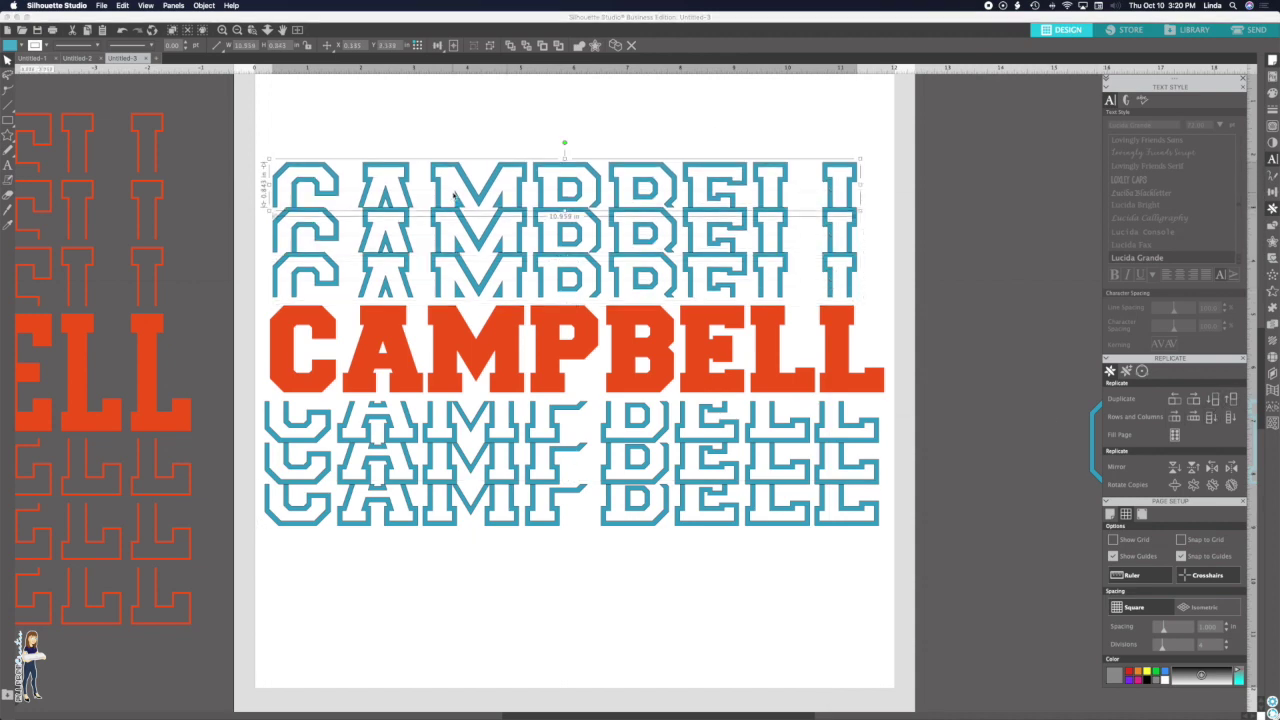
drag(455, 195, 455, 193)
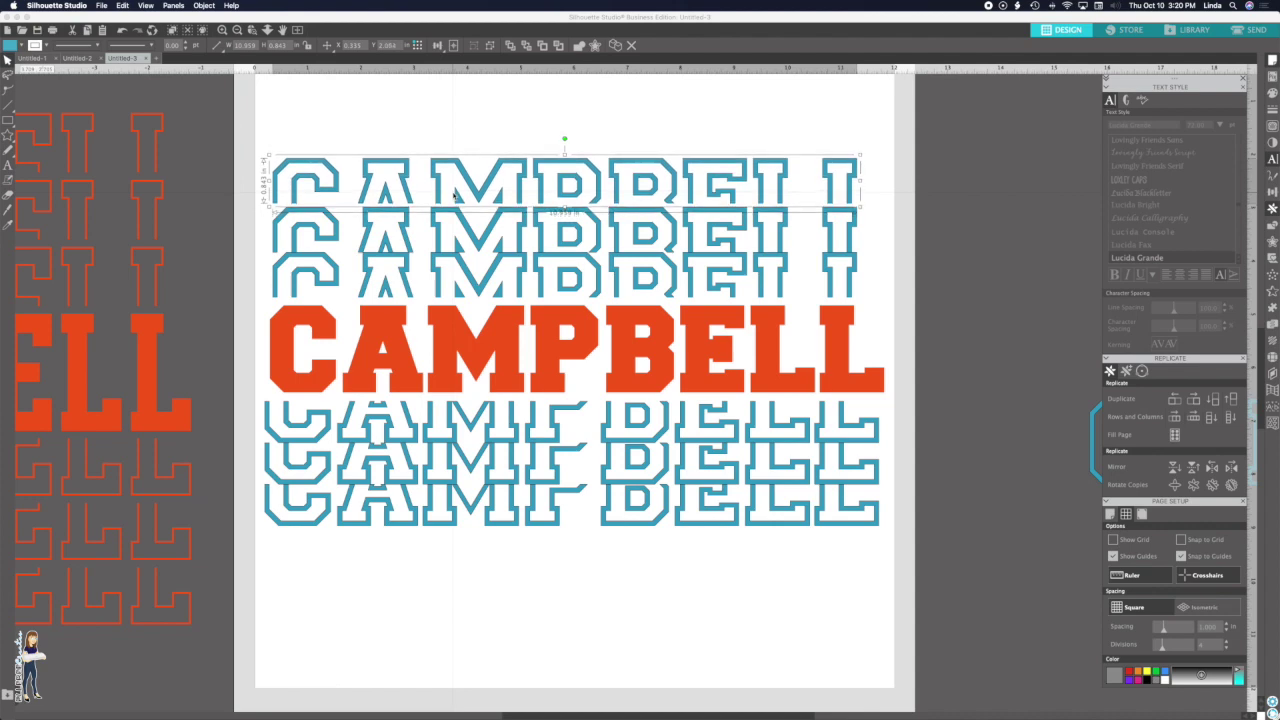
click(453, 497)
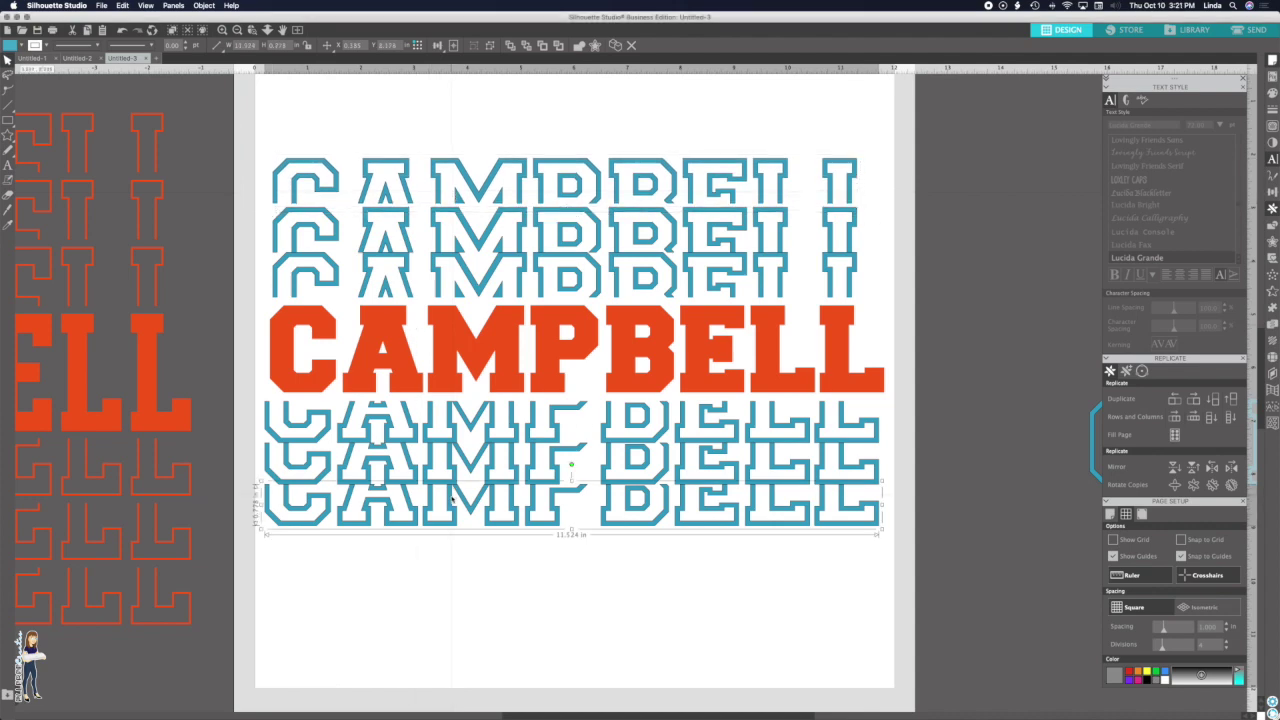
drag(452, 497, 453, 499)
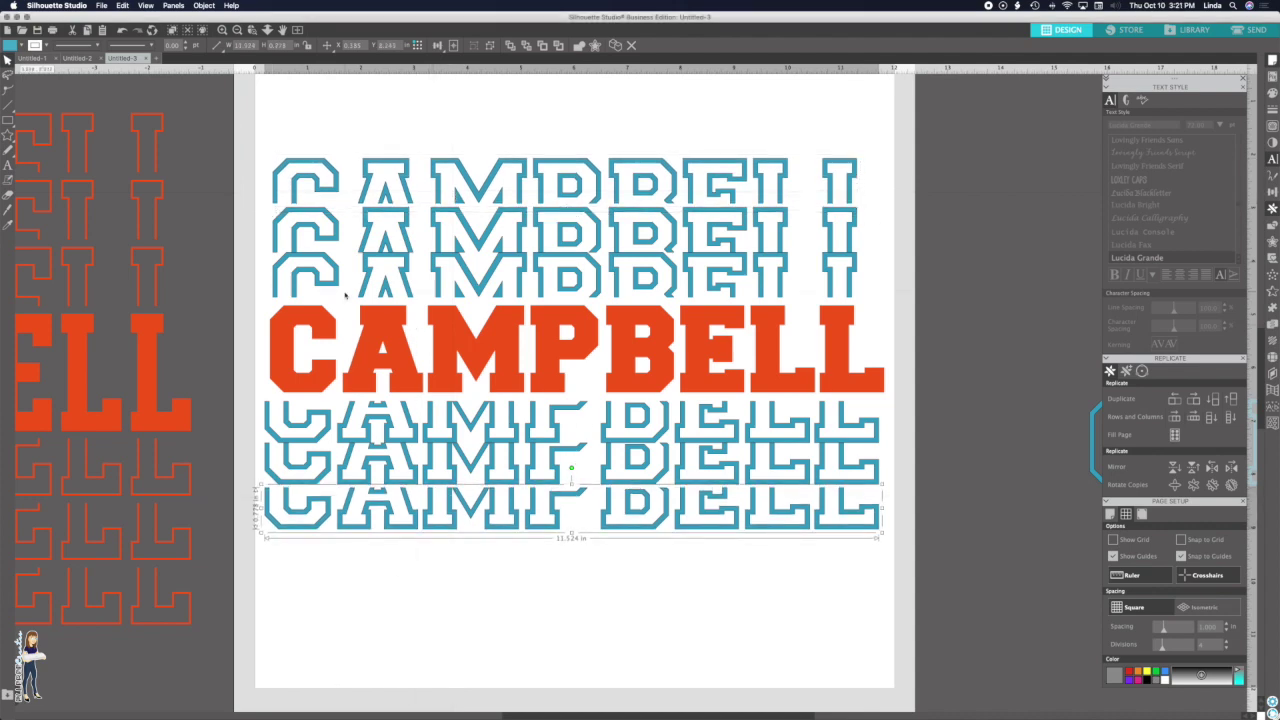
key(super+a)
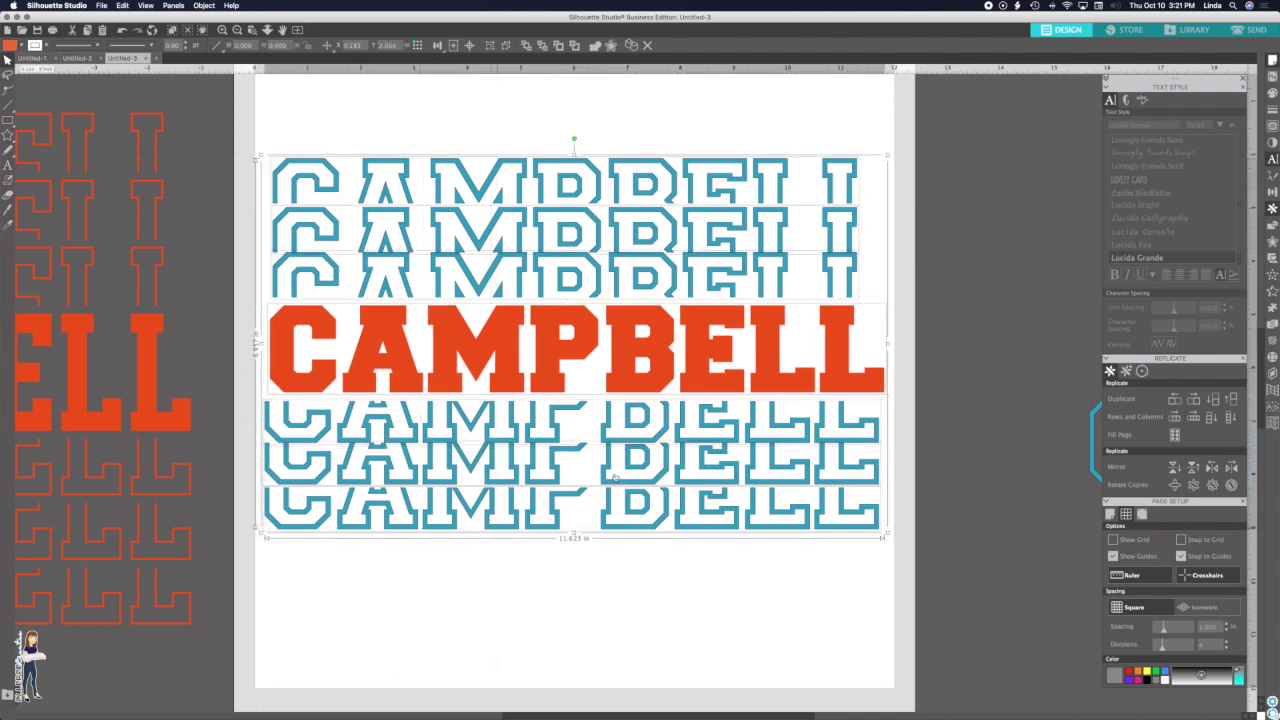
- Space the stacked CAMPBELL copies evenly from top to bottom
click(1272, 191)
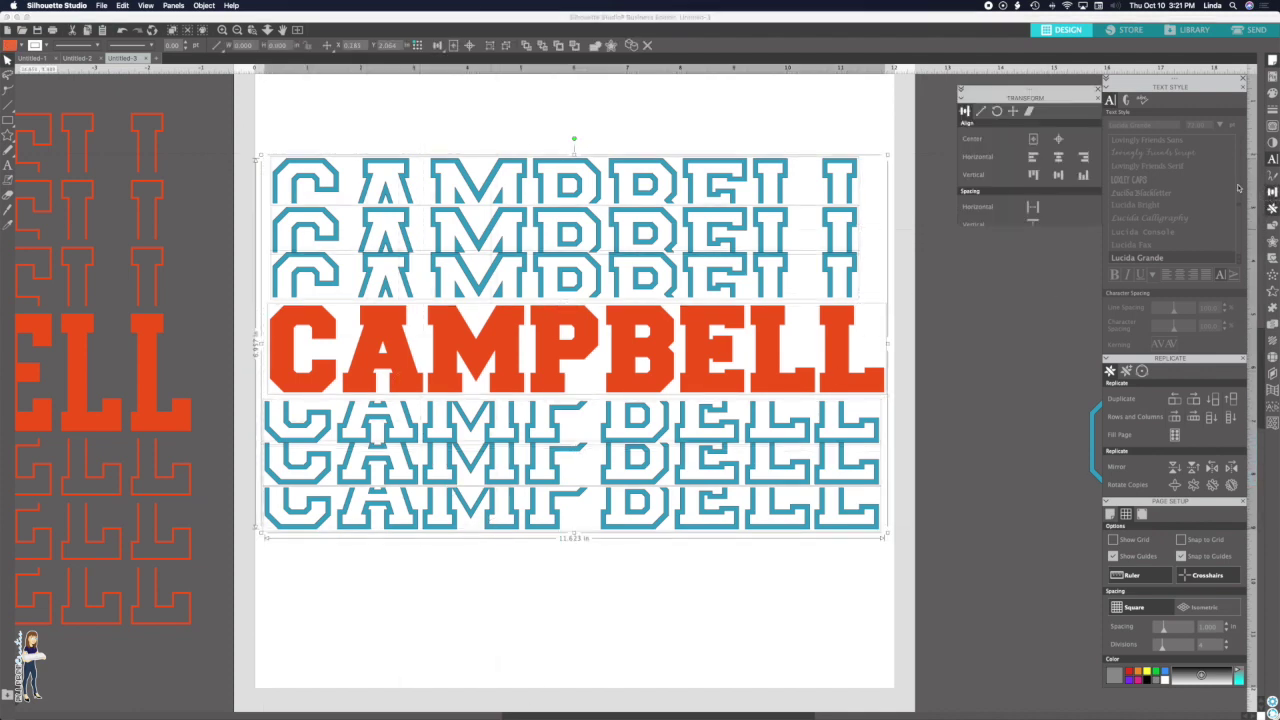
click(1036, 216)
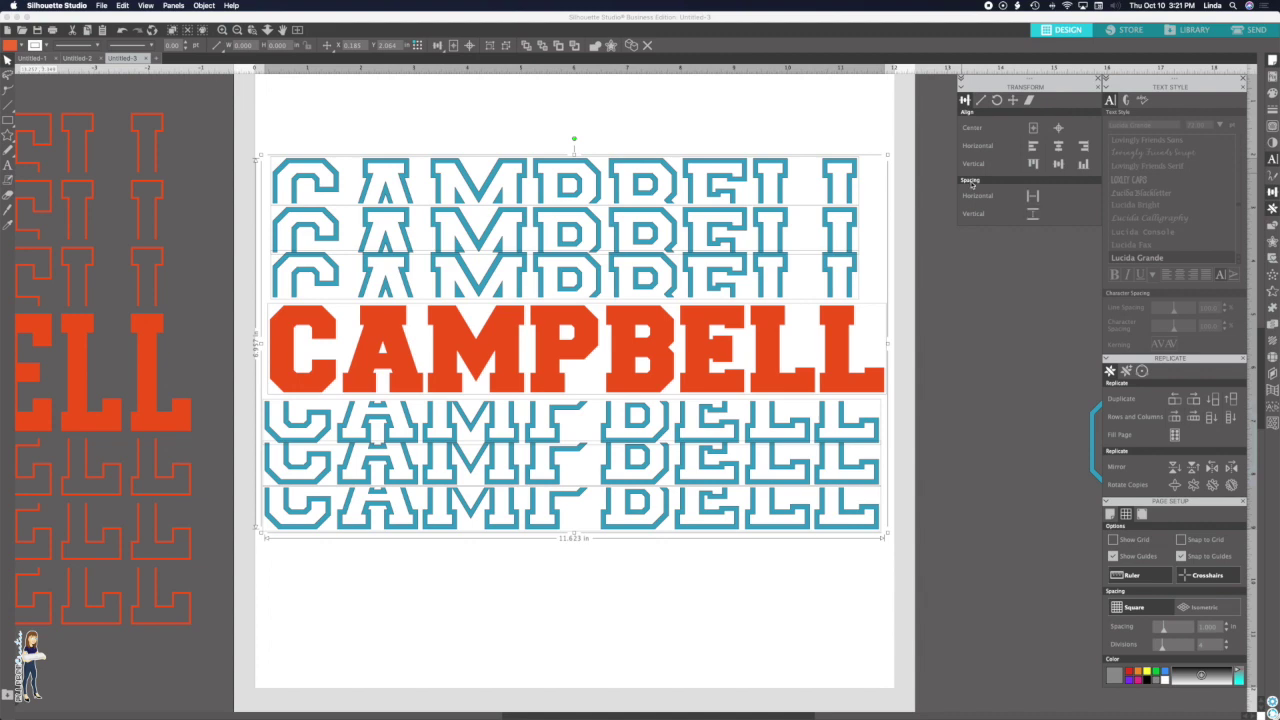
click(1033, 215)
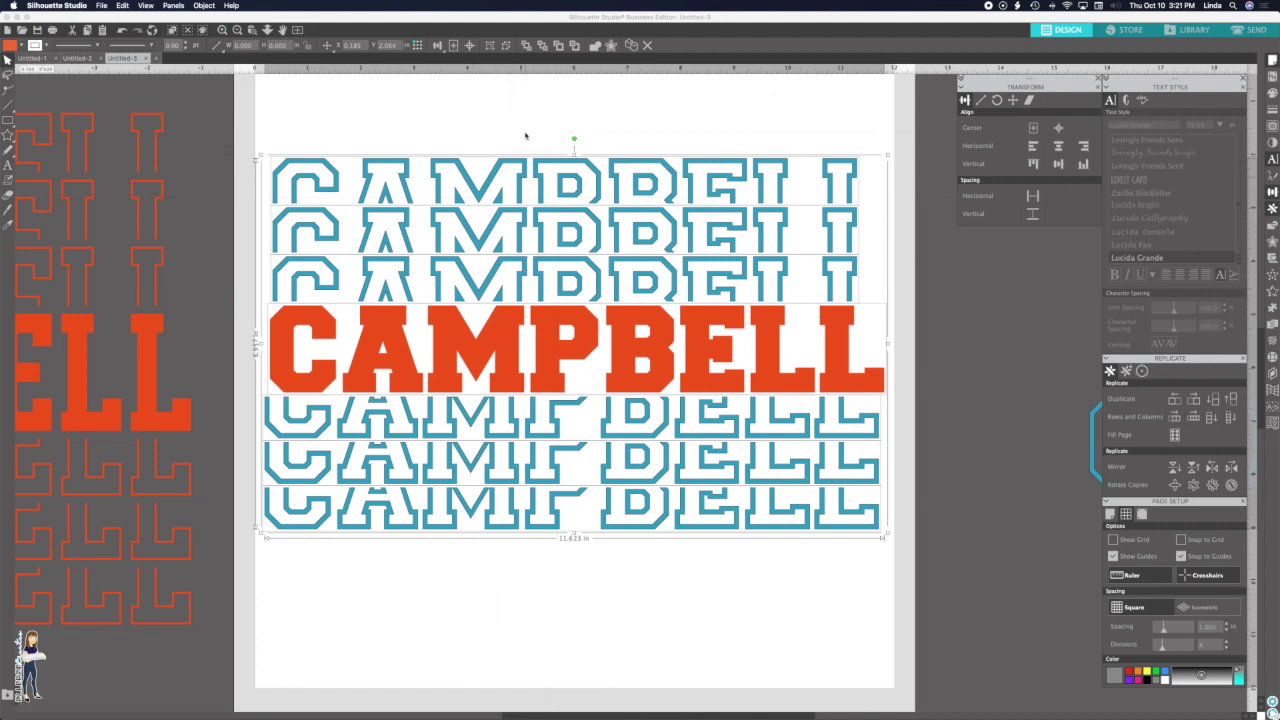
click(524, 134)
- Nudge the top and bottom outlined copies, then re-space all rows evenly
click(523, 161)
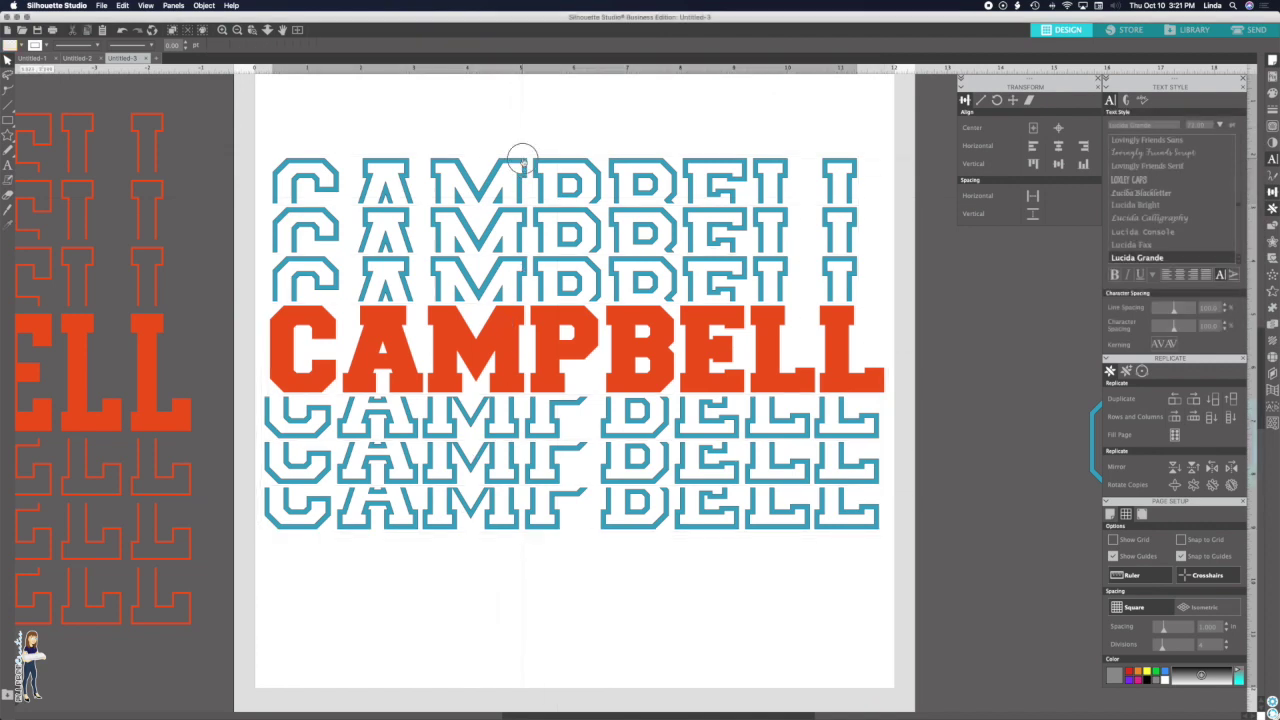
drag(523, 161, 523, 159)
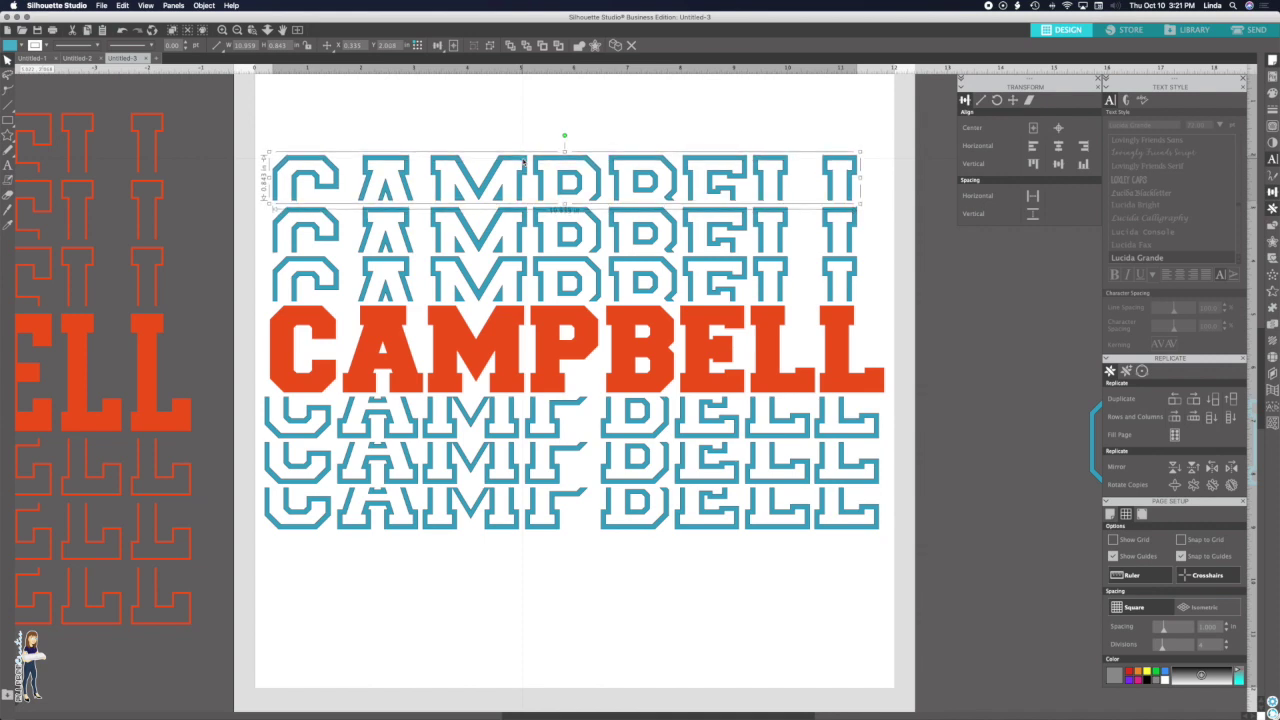
click(524, 511)
click(535, 514)
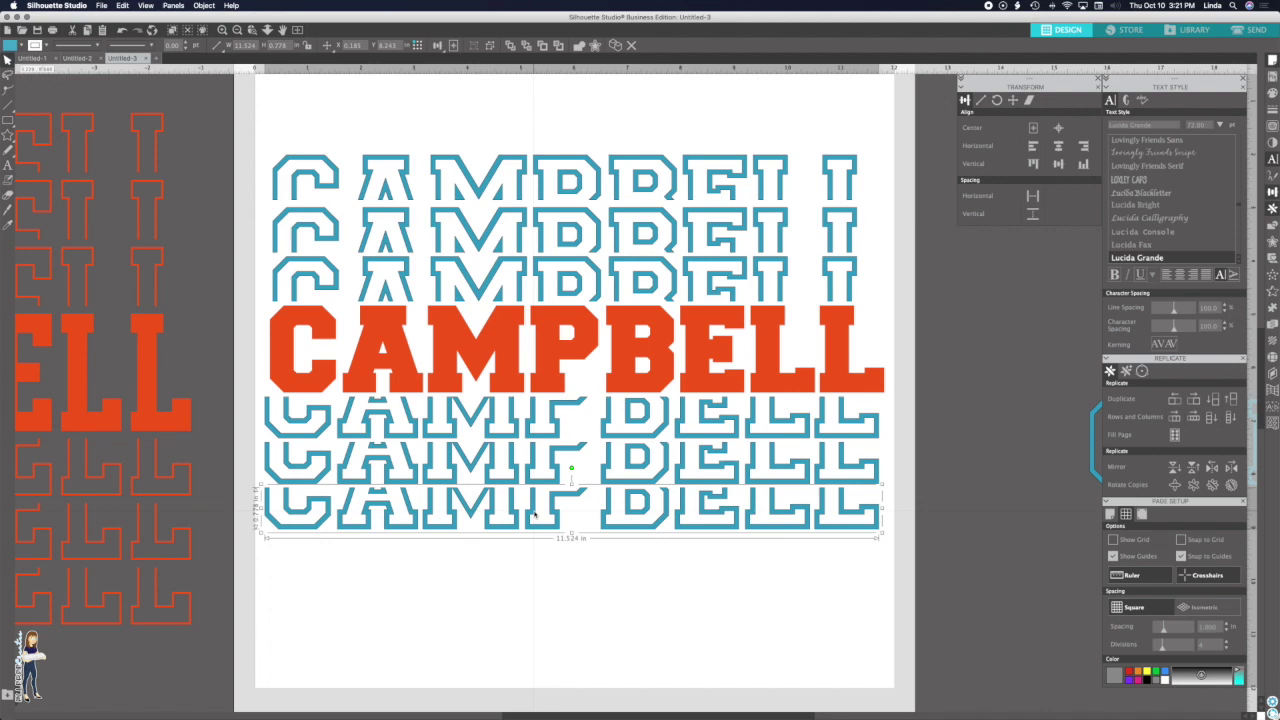
drag(535, 514, 528, 505)
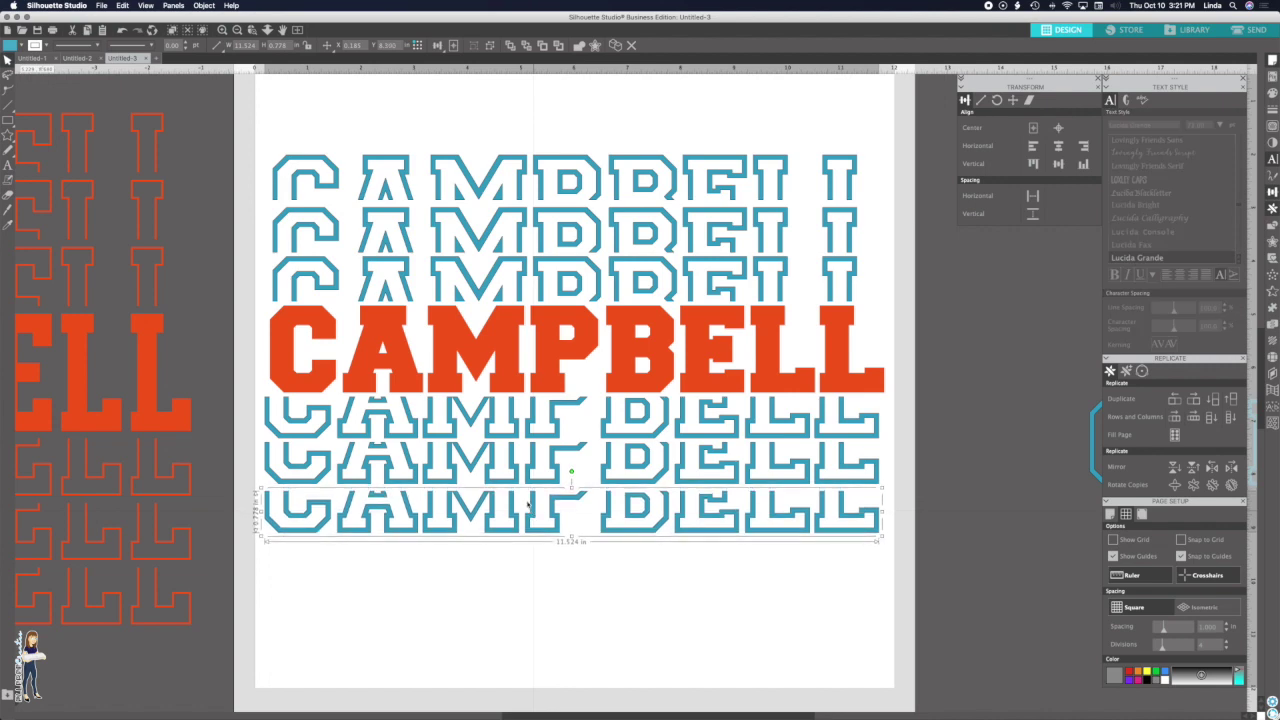
drag(447, 117, 794, 583)
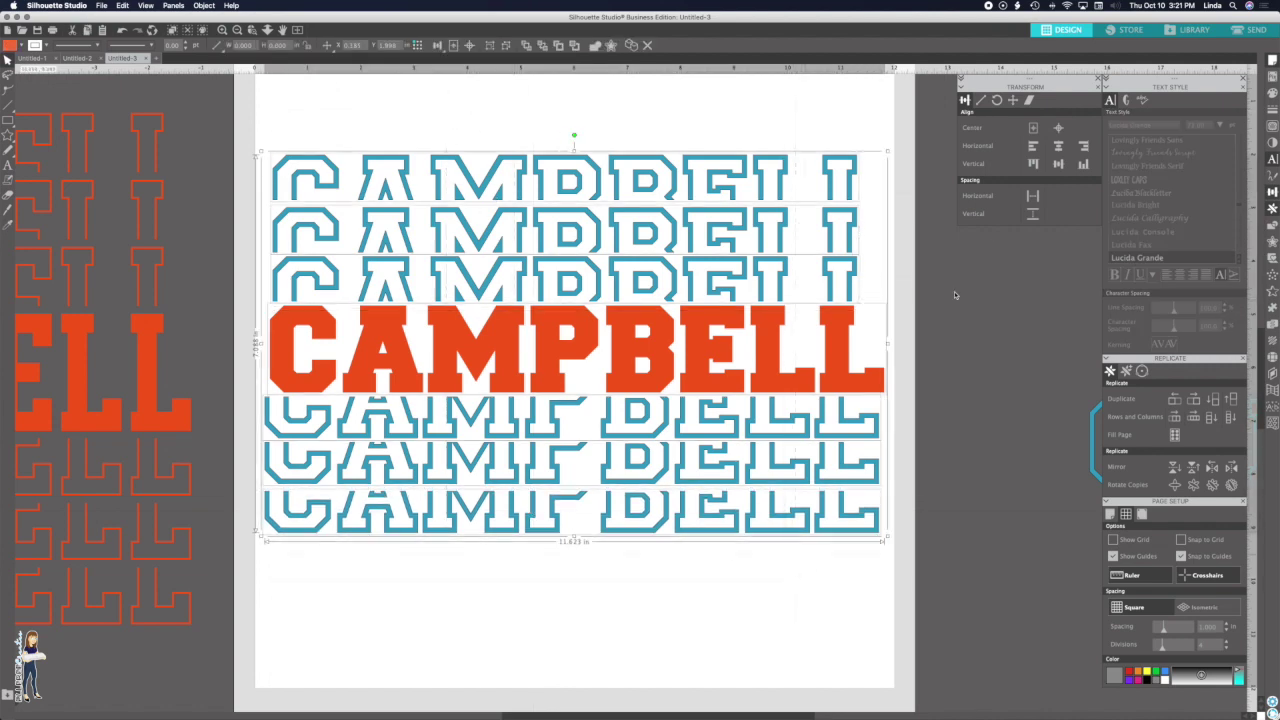
click(1033, 210)
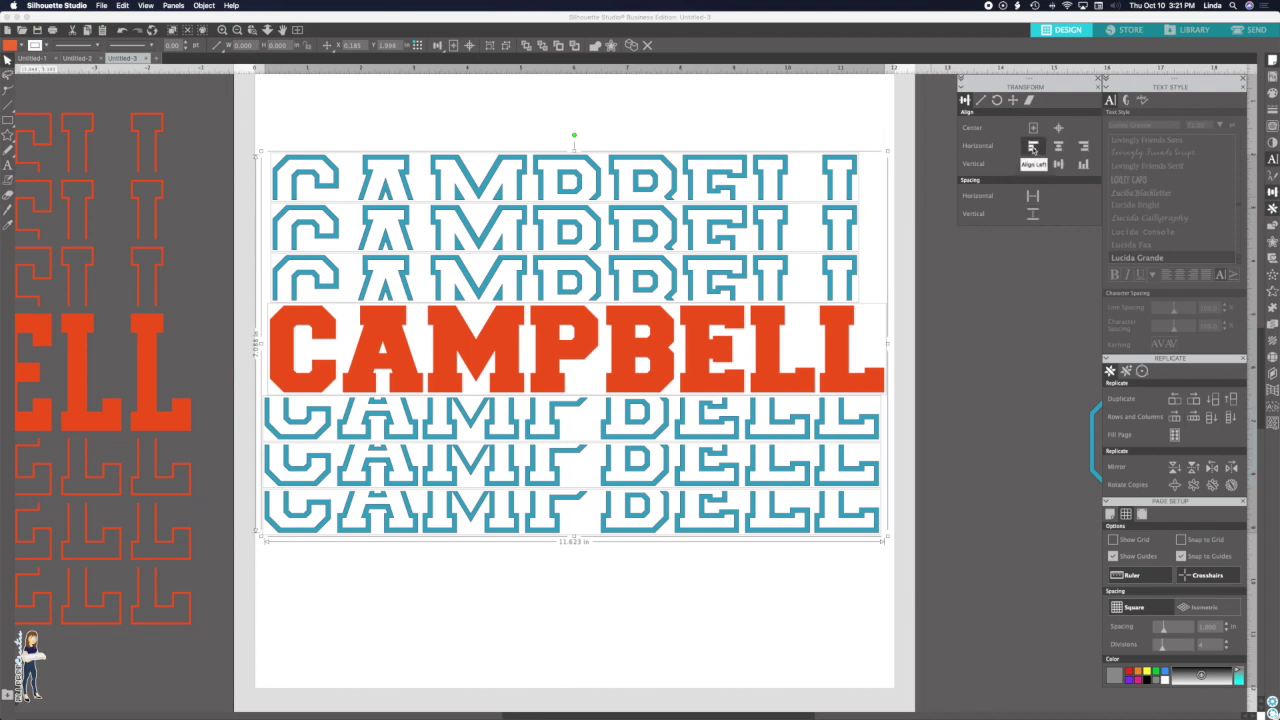
- Nudge the second outlined copy right, then align all seven rows on their left edges
click(614, 132)
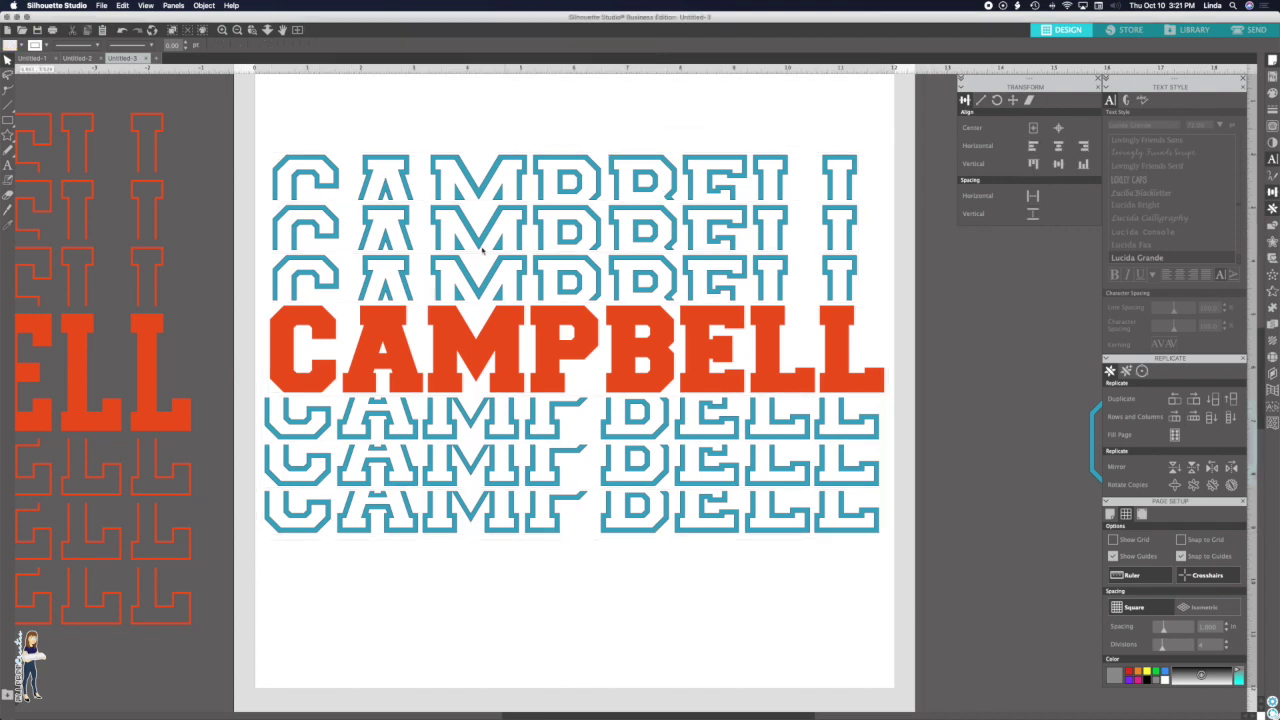
click(555, 234)
key(Right)
key(Right)
key(Right)
key(Right)
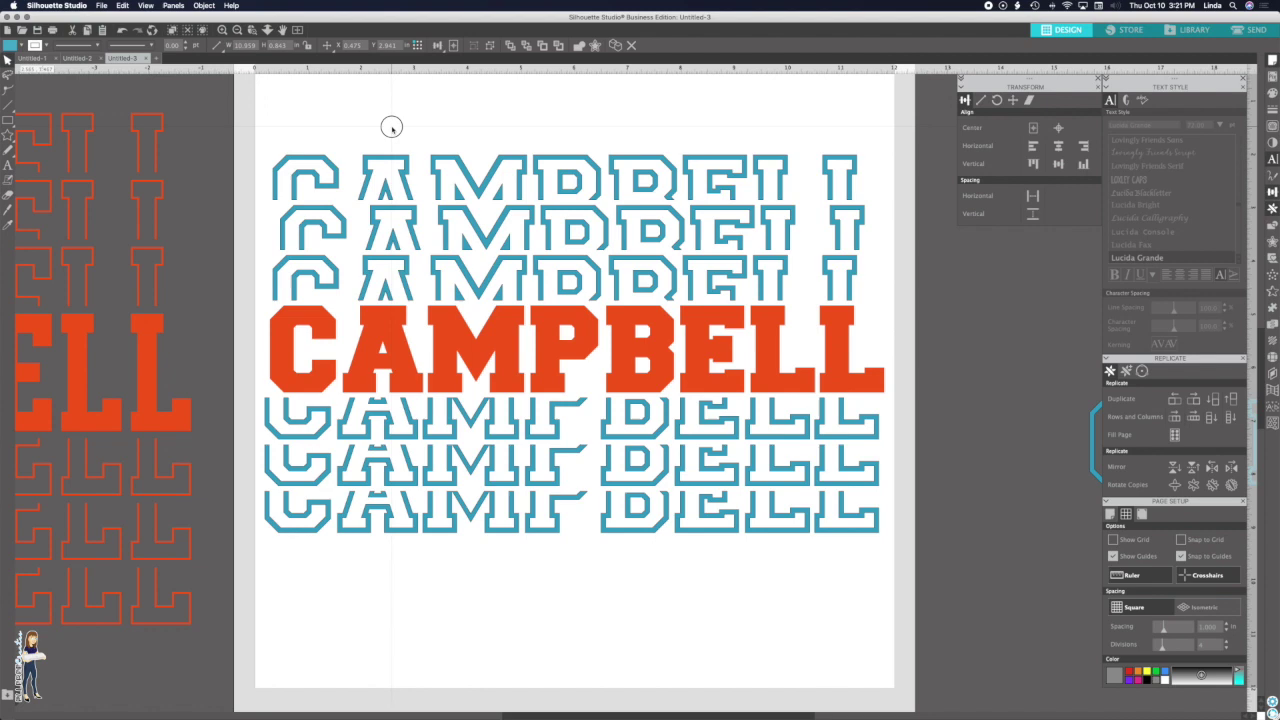
drag(391, 123, 610, 537)
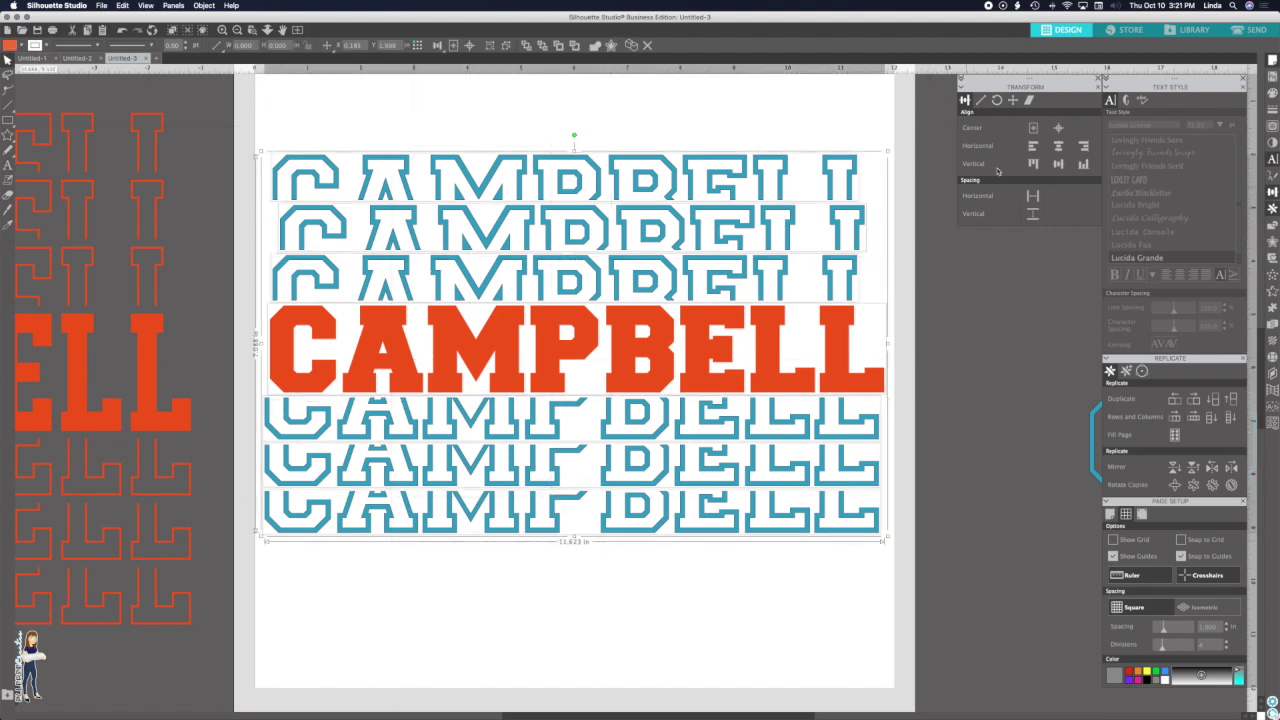
click(1033, 146)
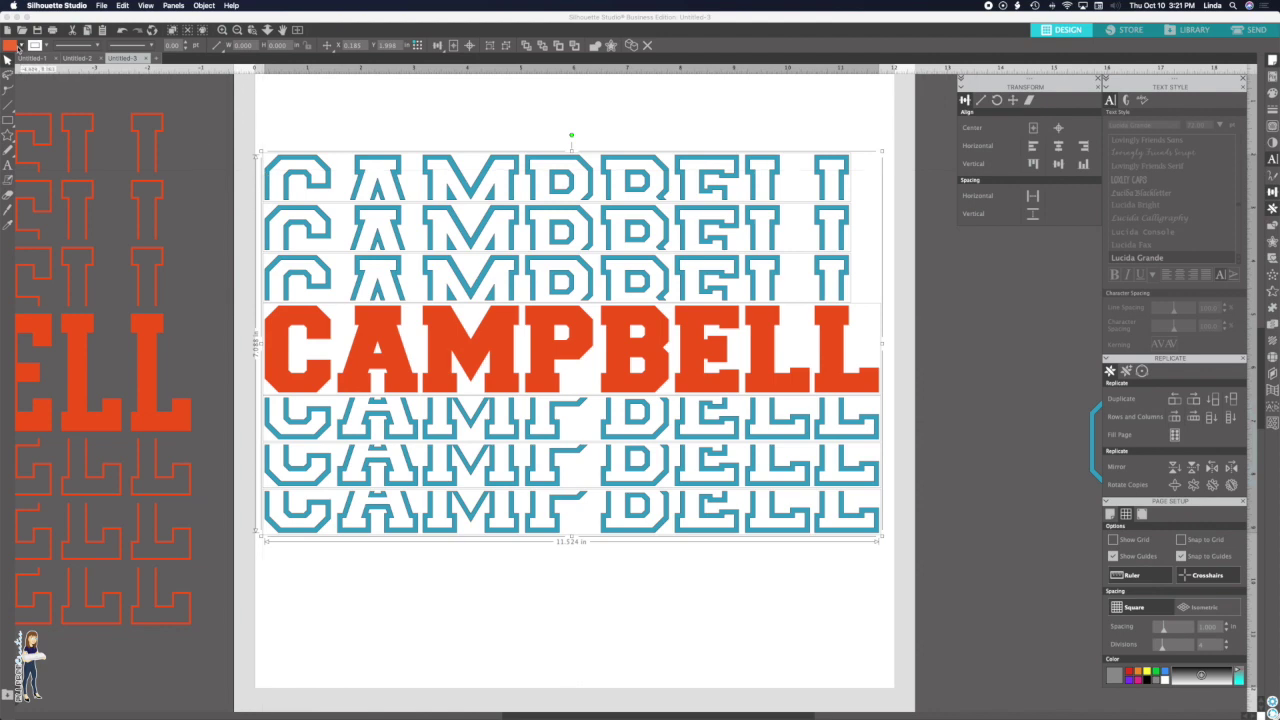
- Set the outlined rows' fill and line colour to orange, then group all seven CAMPBELL rows
click(18, 47)
click(116, 93)
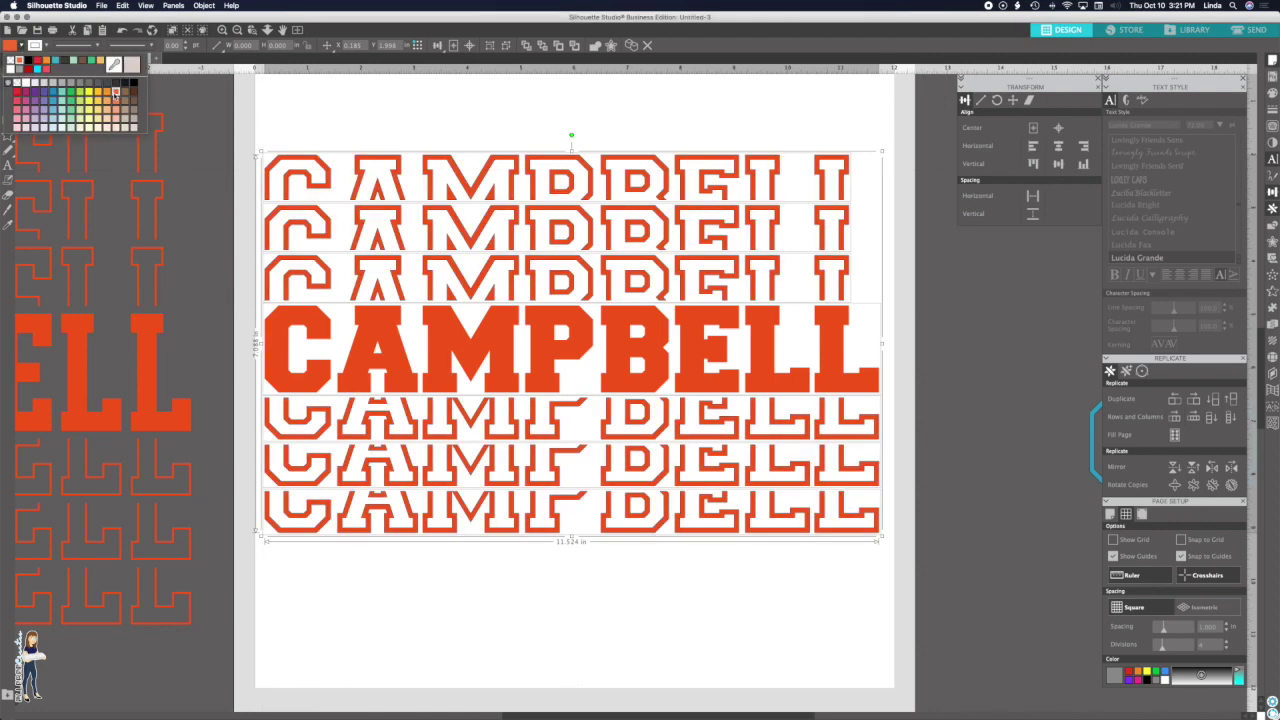
click(47, 46)
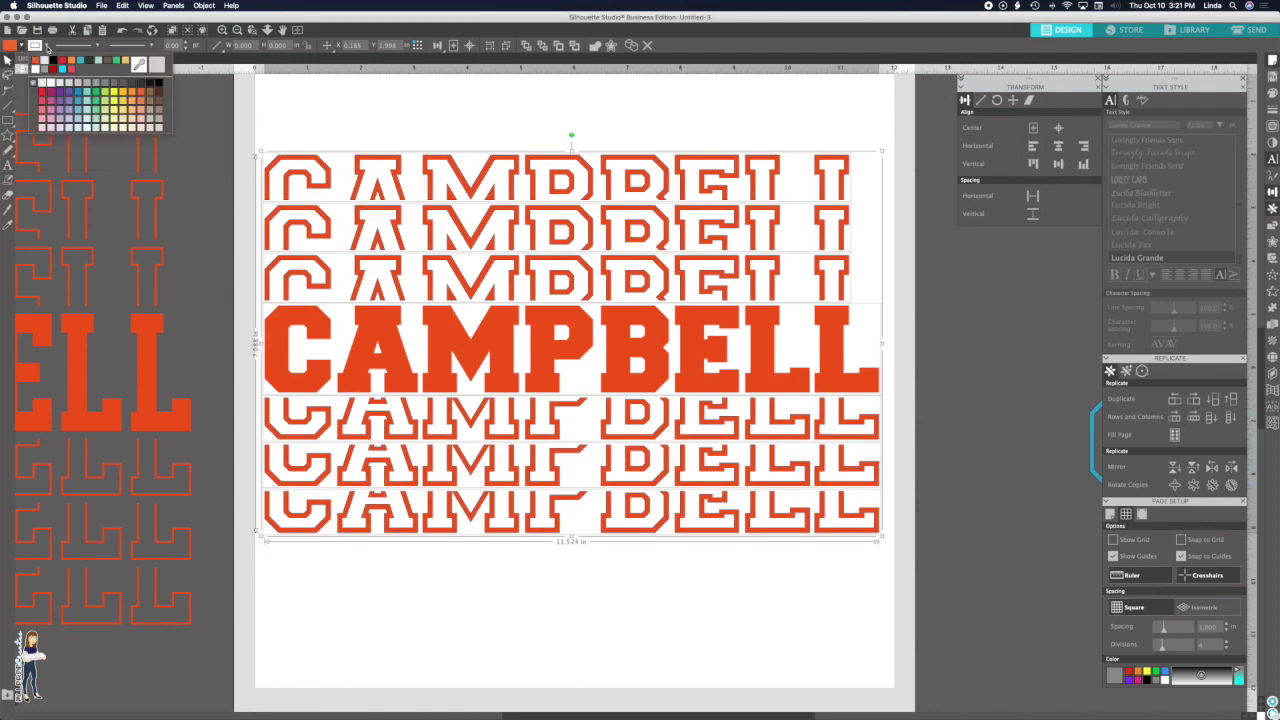
click(43, 88)
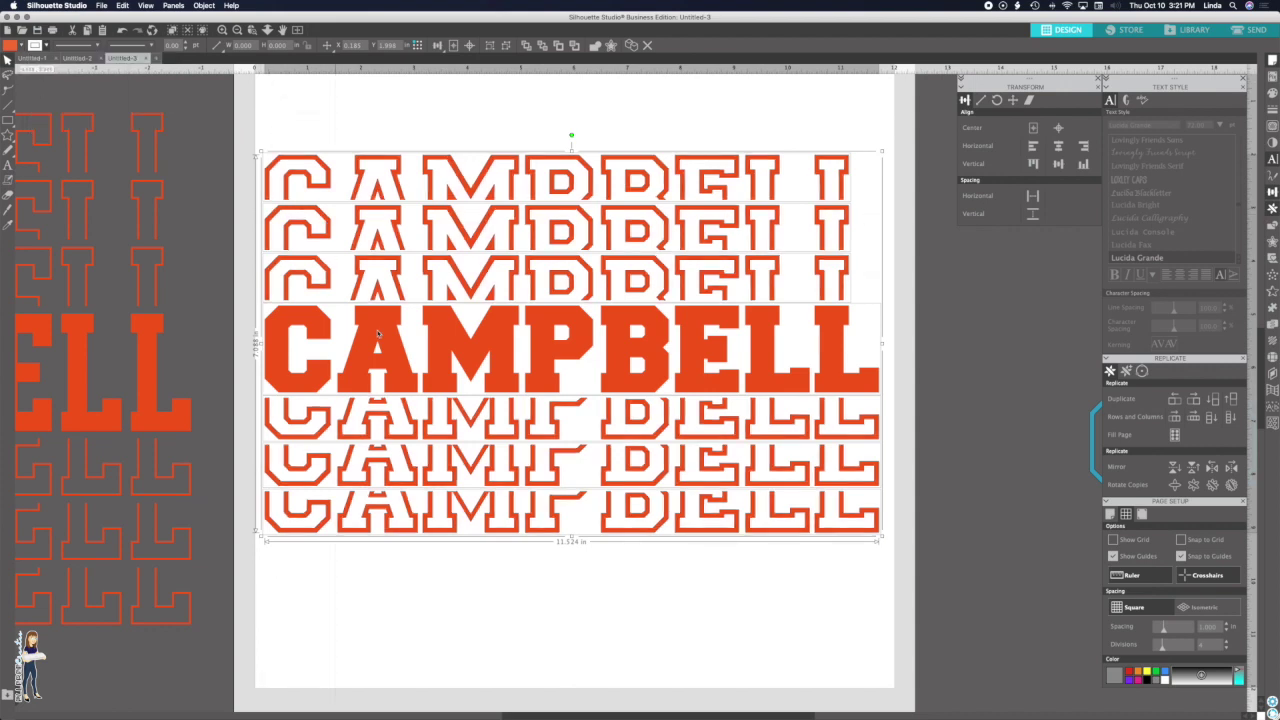
right_click(397, 349)
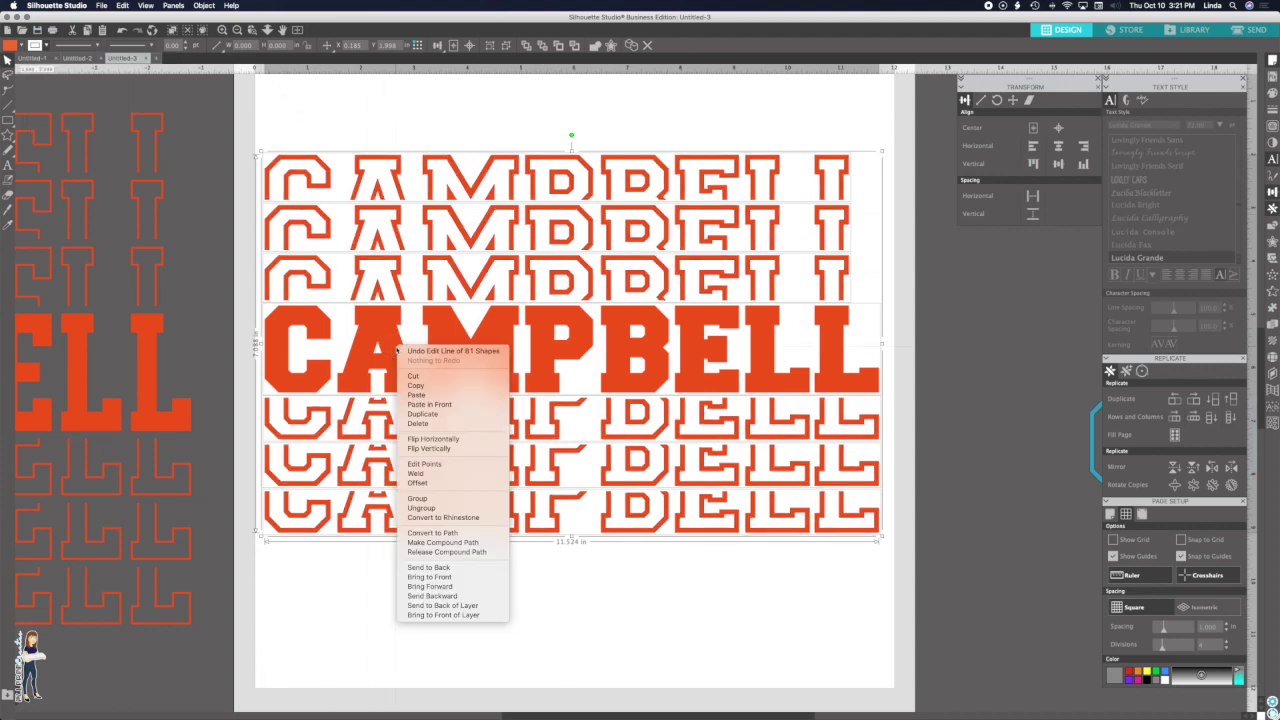
click(431, 498)
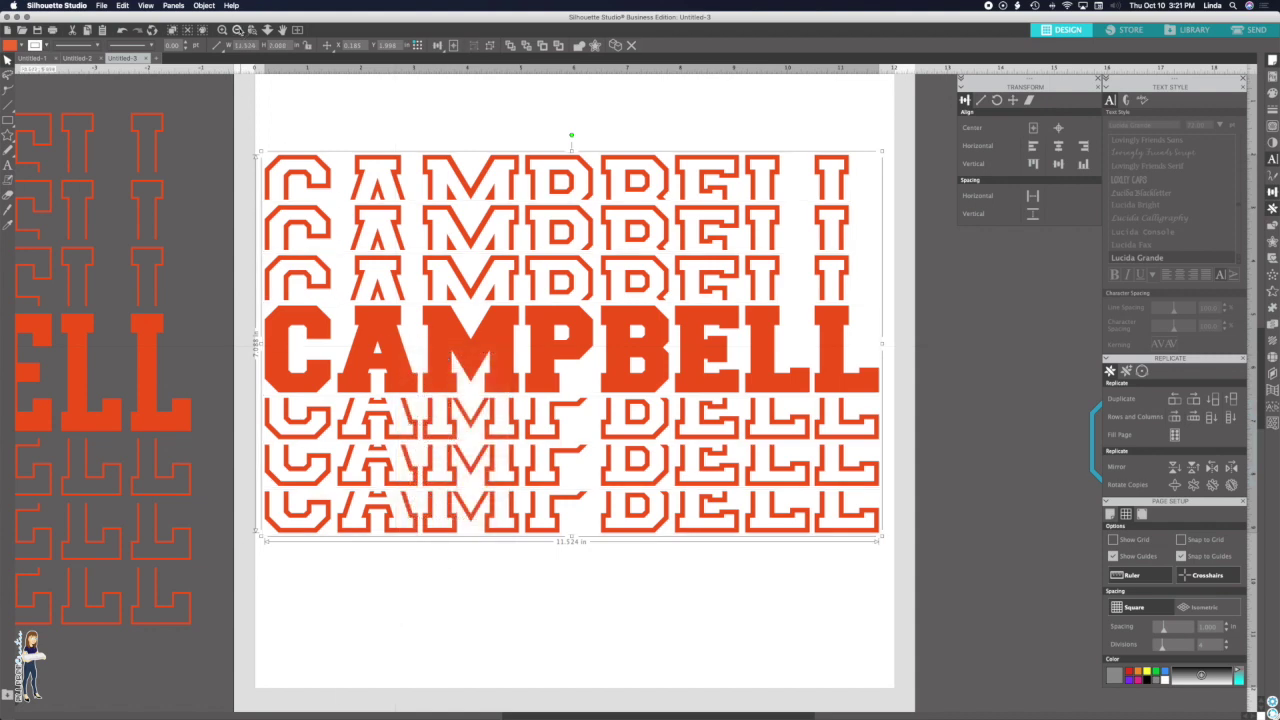
- Move the grouped stack off the mat to the lower left and place a duplicate on the mat
scroll(598, 372, down, 5)
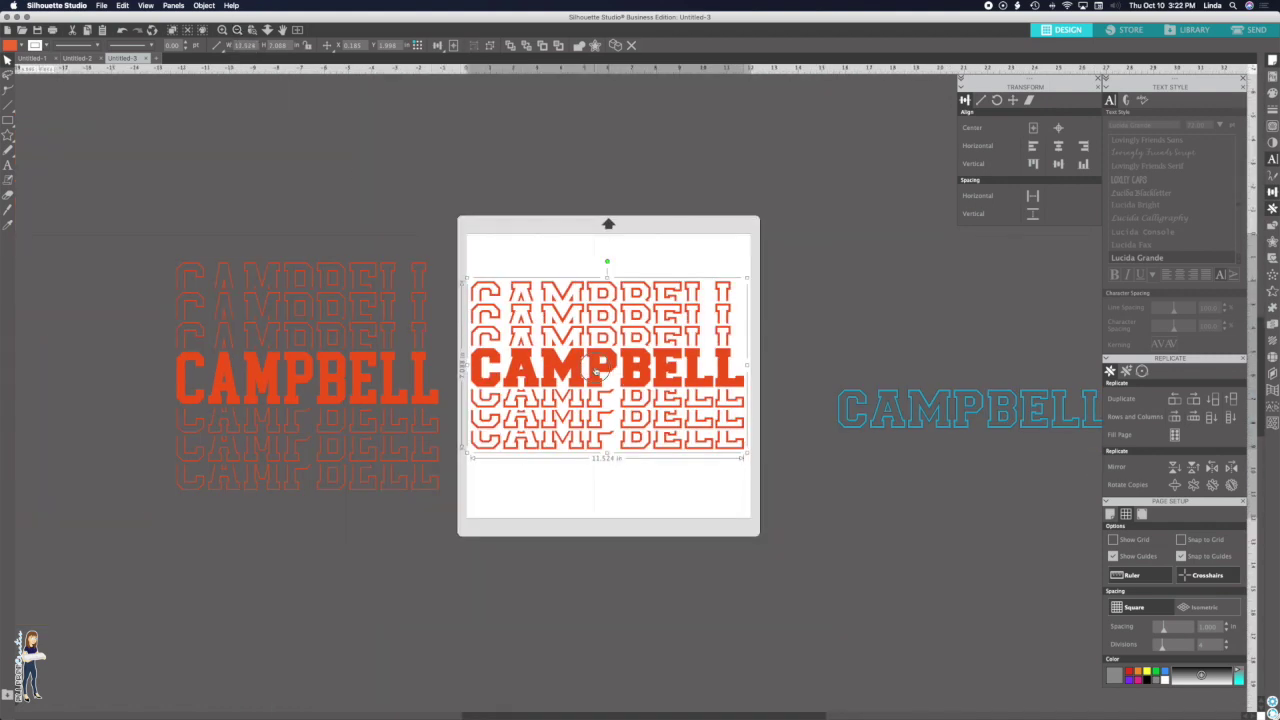
drag(598, 372, 335, 588)
click(610, 470)
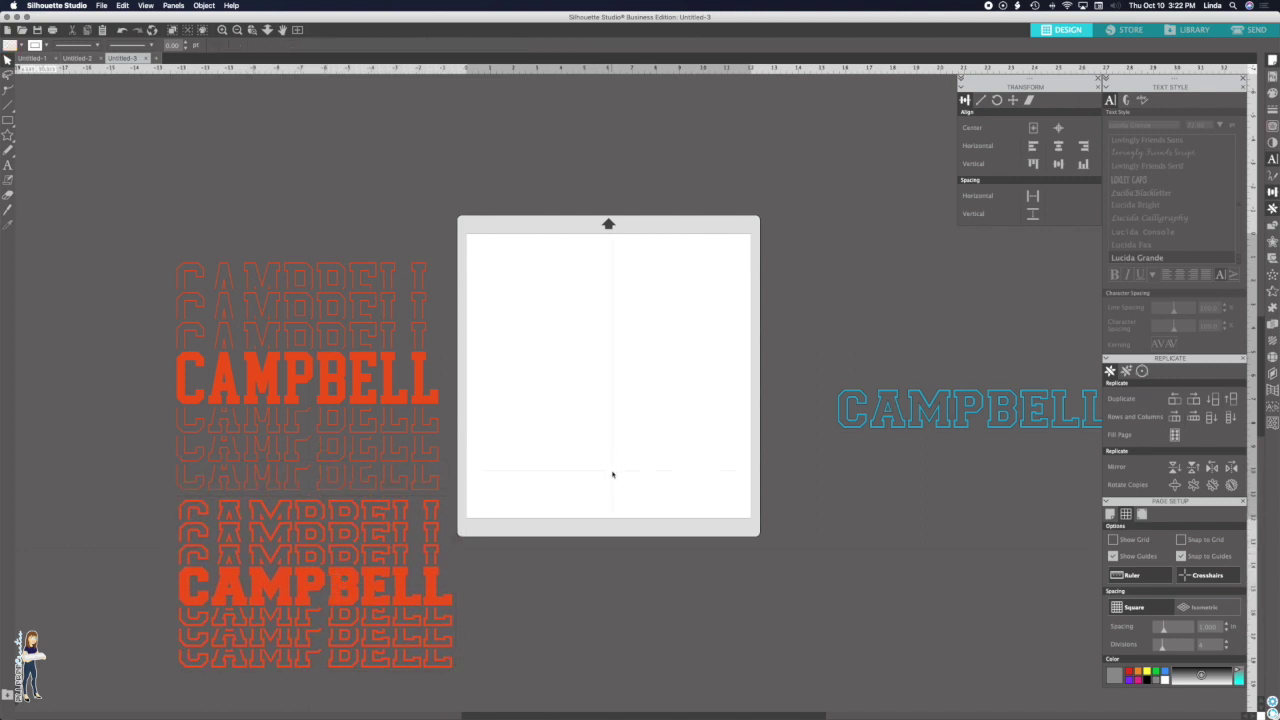
click(375, 589)
right_click(376, 584)
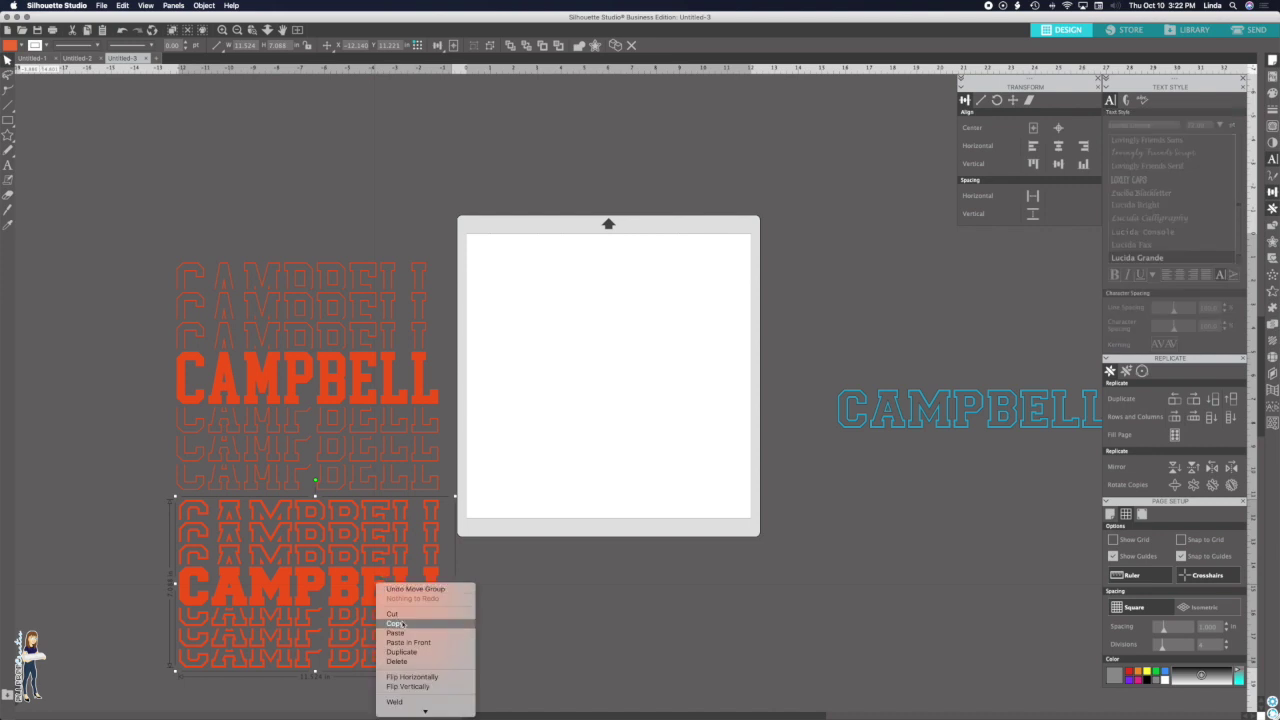
click(403, 652)
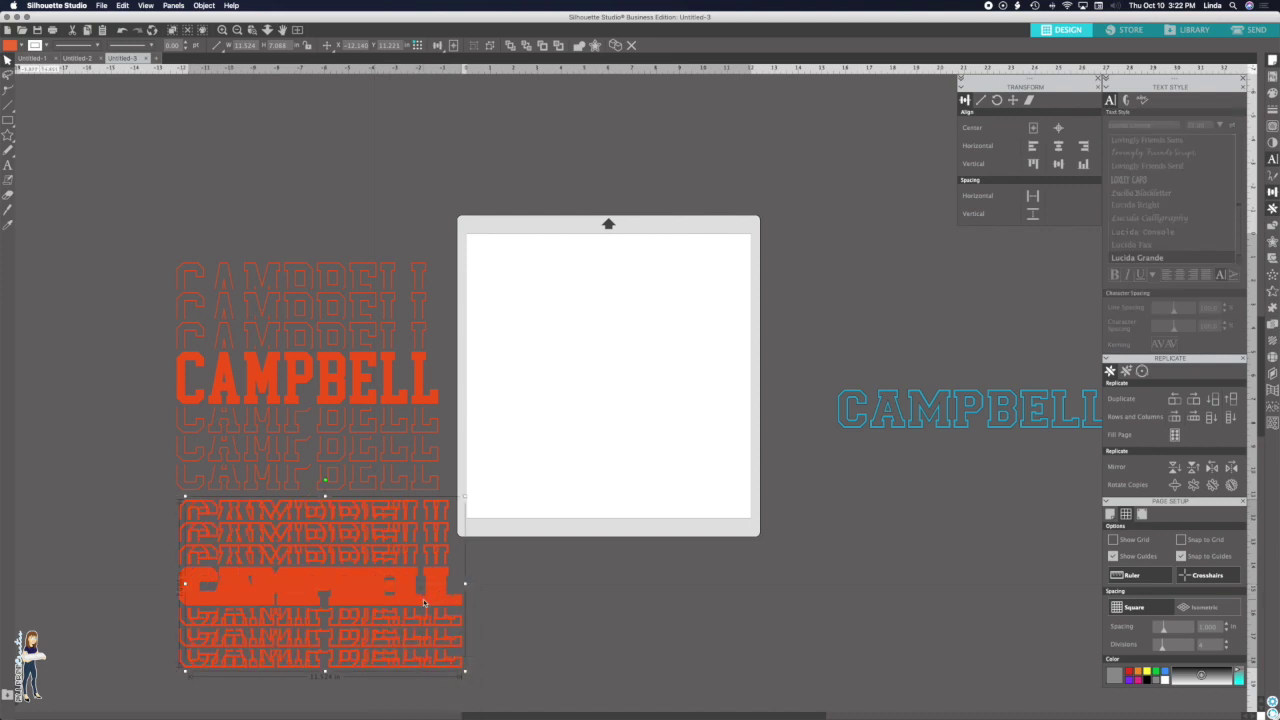
drag(446, 598, 726, 387)
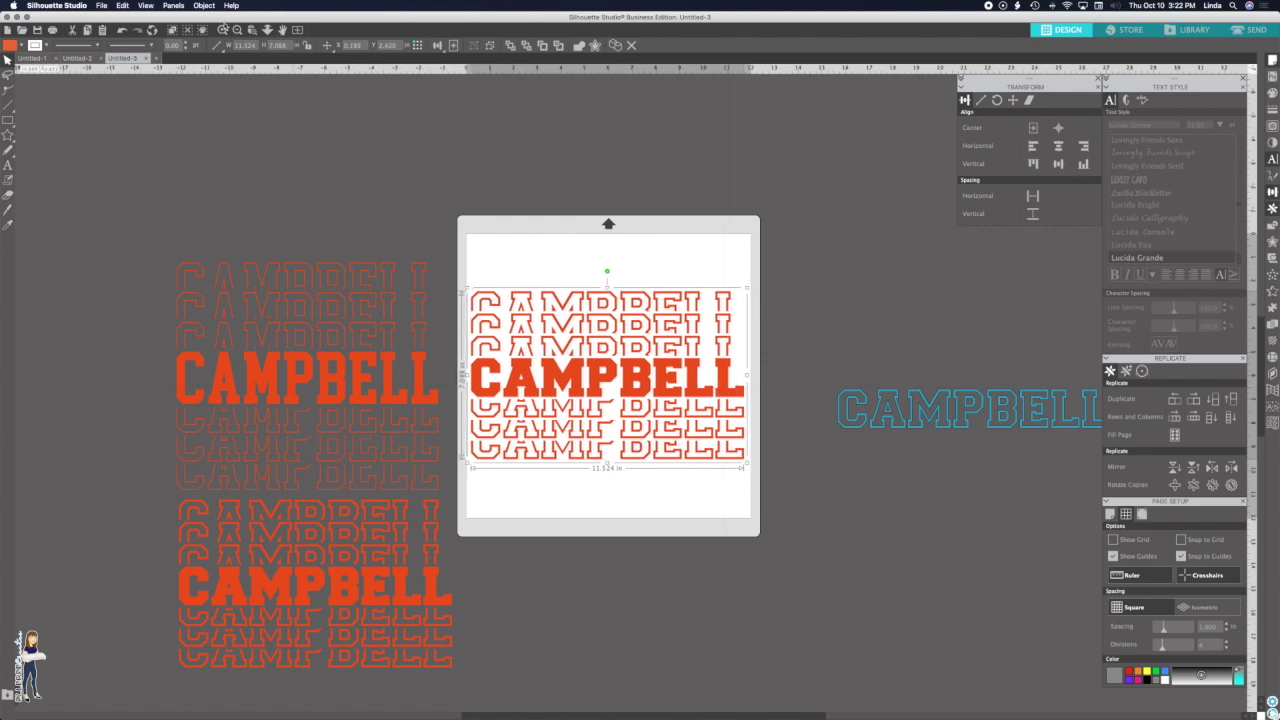
- Zoom in on the mat and ungroup the duplicated CAMPBELL rows
click(222, 30)
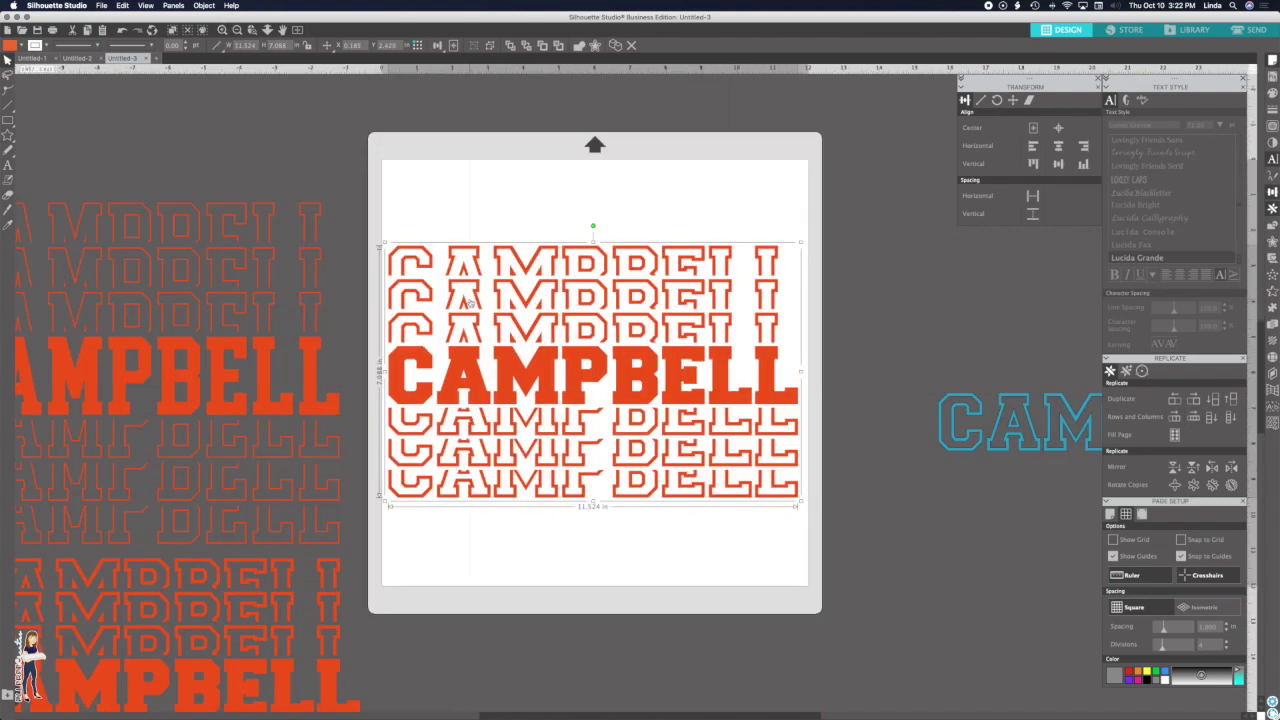
right_click(502, 374)
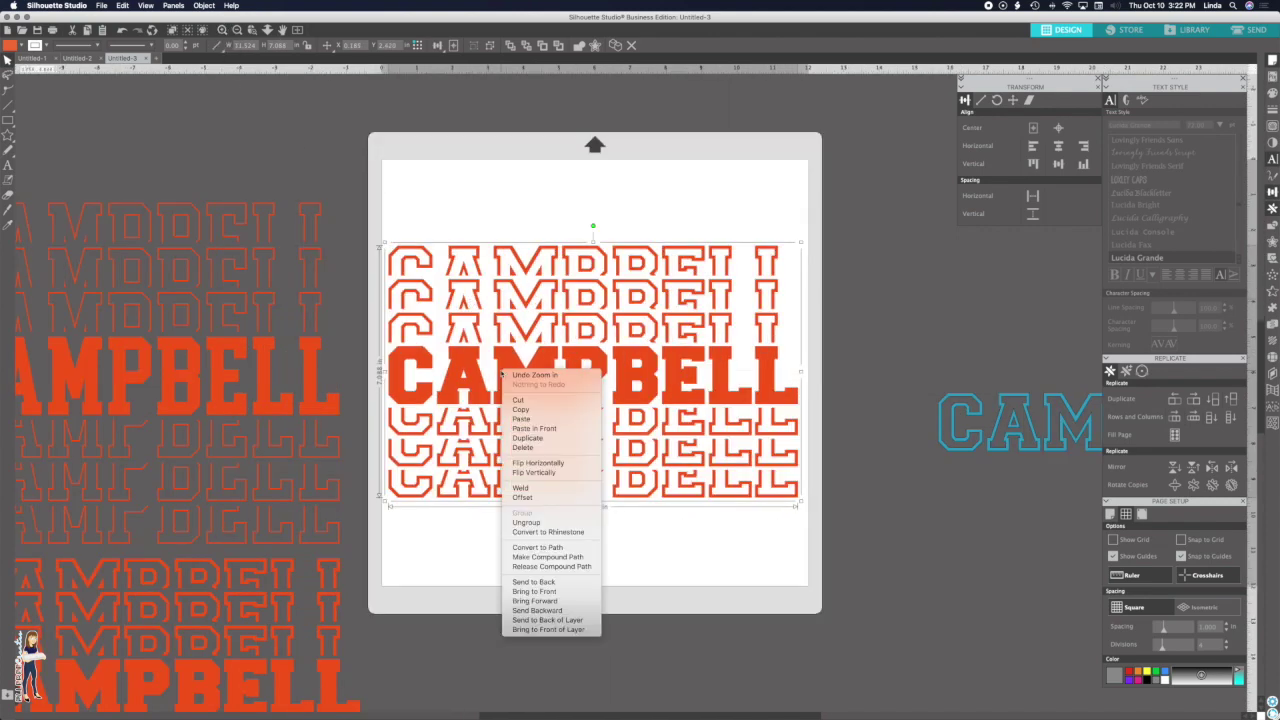
click(514, 522)
click(443, 200)
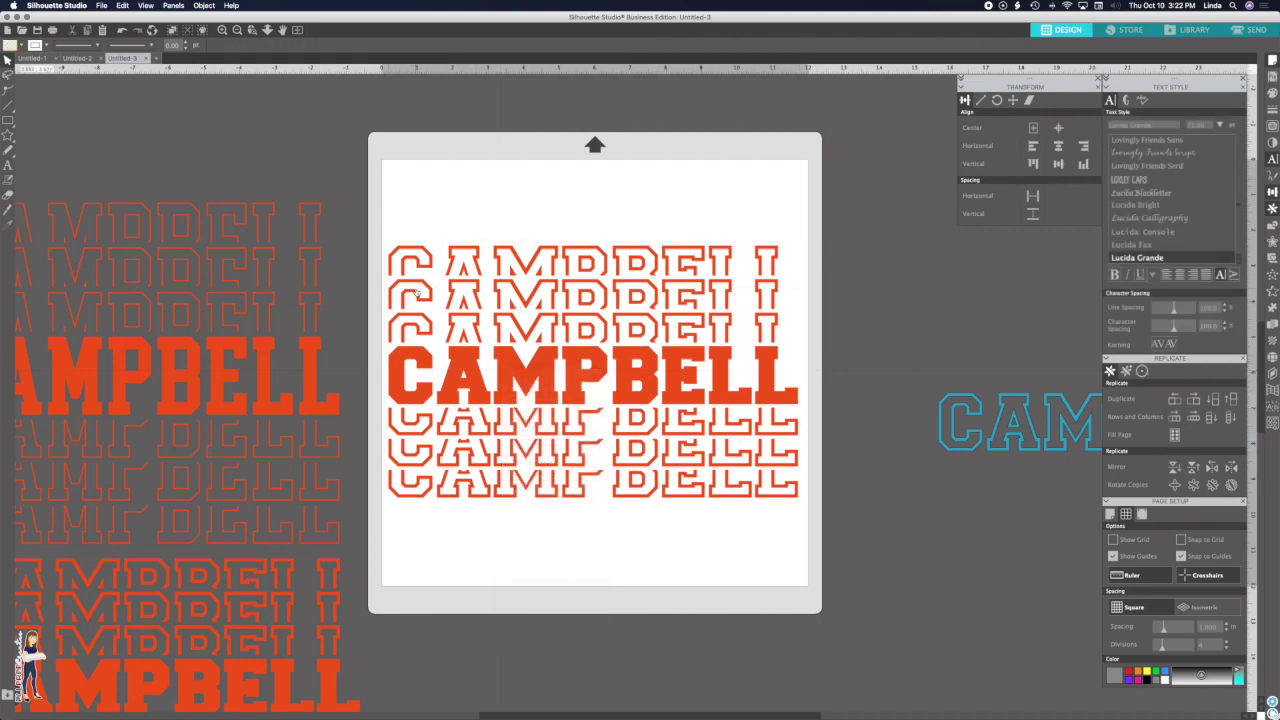
- Delete four outlined rows, keeping one outline above and one below the solid word
click(583, 263)
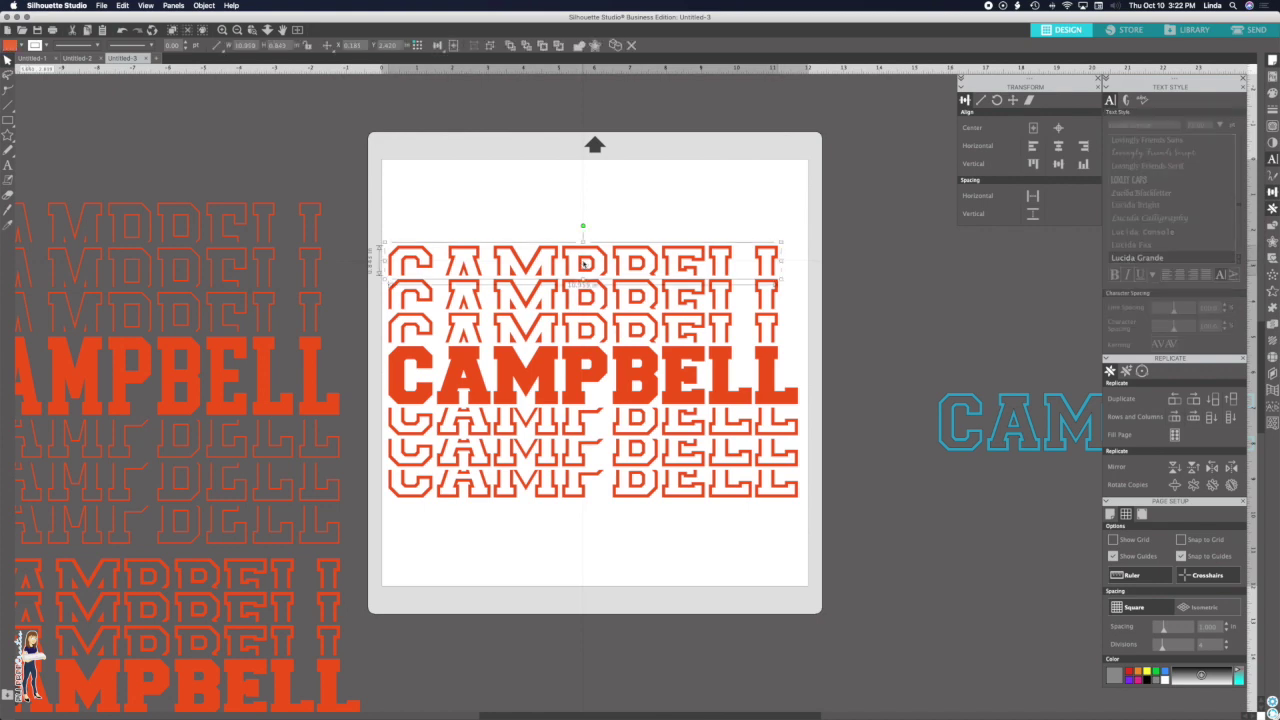
key(Delete)
click(568, 339)
key(Delete)
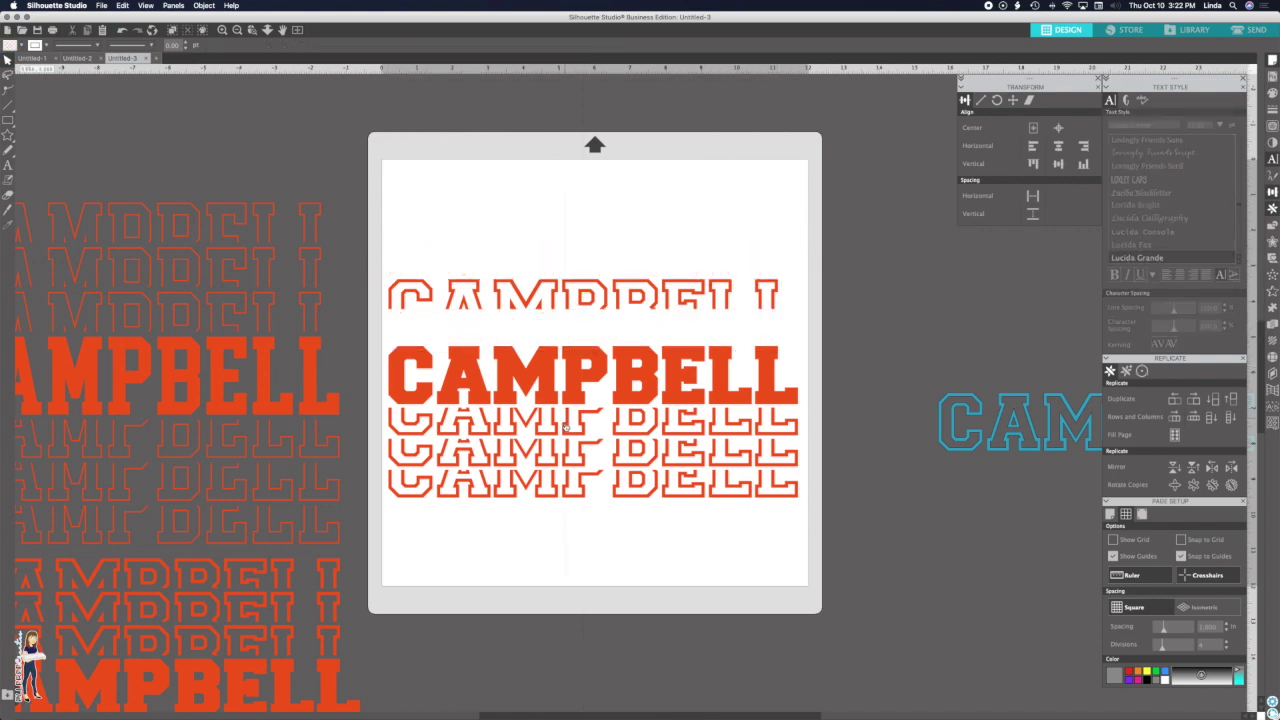
click(566, 430)
key(Delete)
click(563, 490)
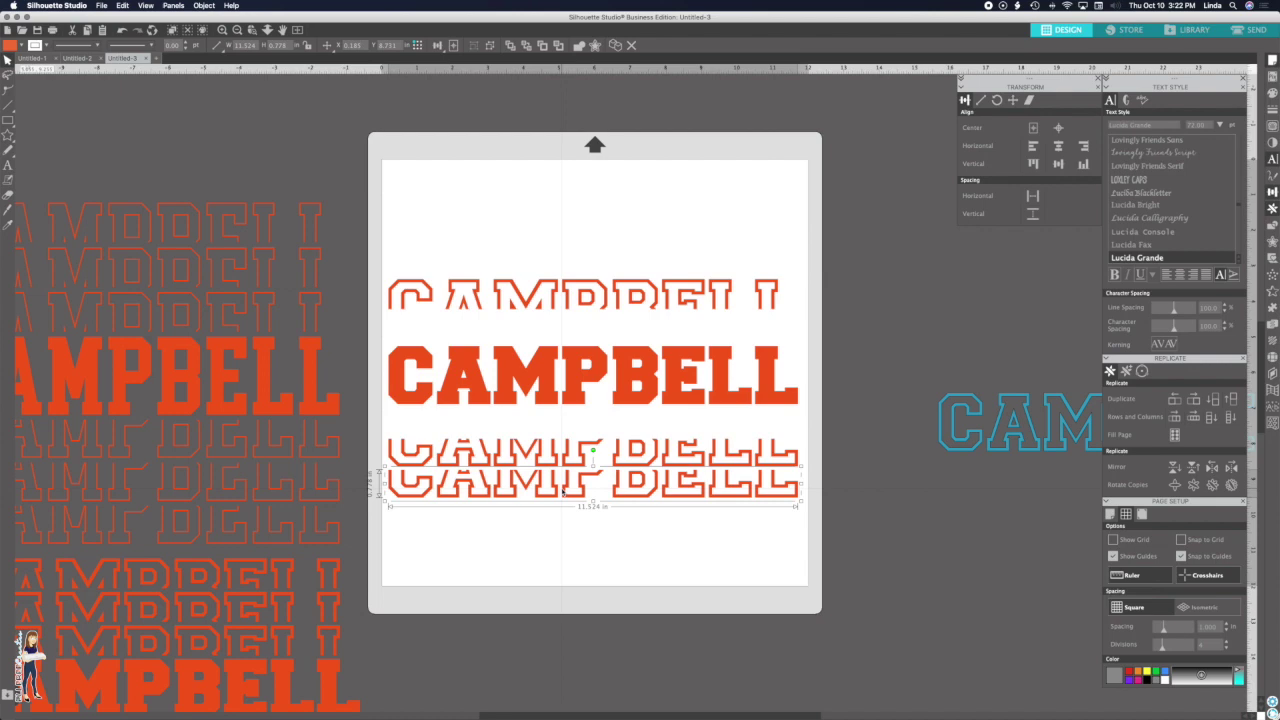
key(Delete)
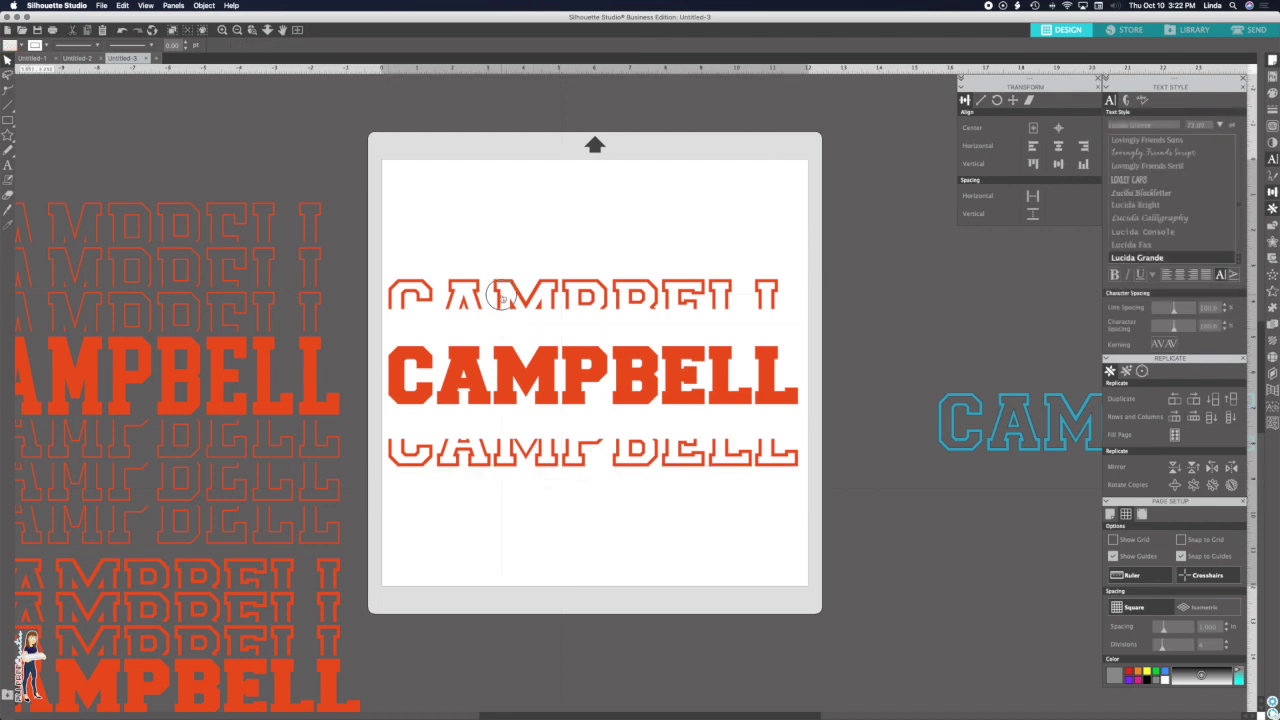
- Nudge the upper outline up and the lower one down, and bring the teal CAMPBELL below
click(505, 298)
drag(505, 298, 506, 295)
click(507, 467)
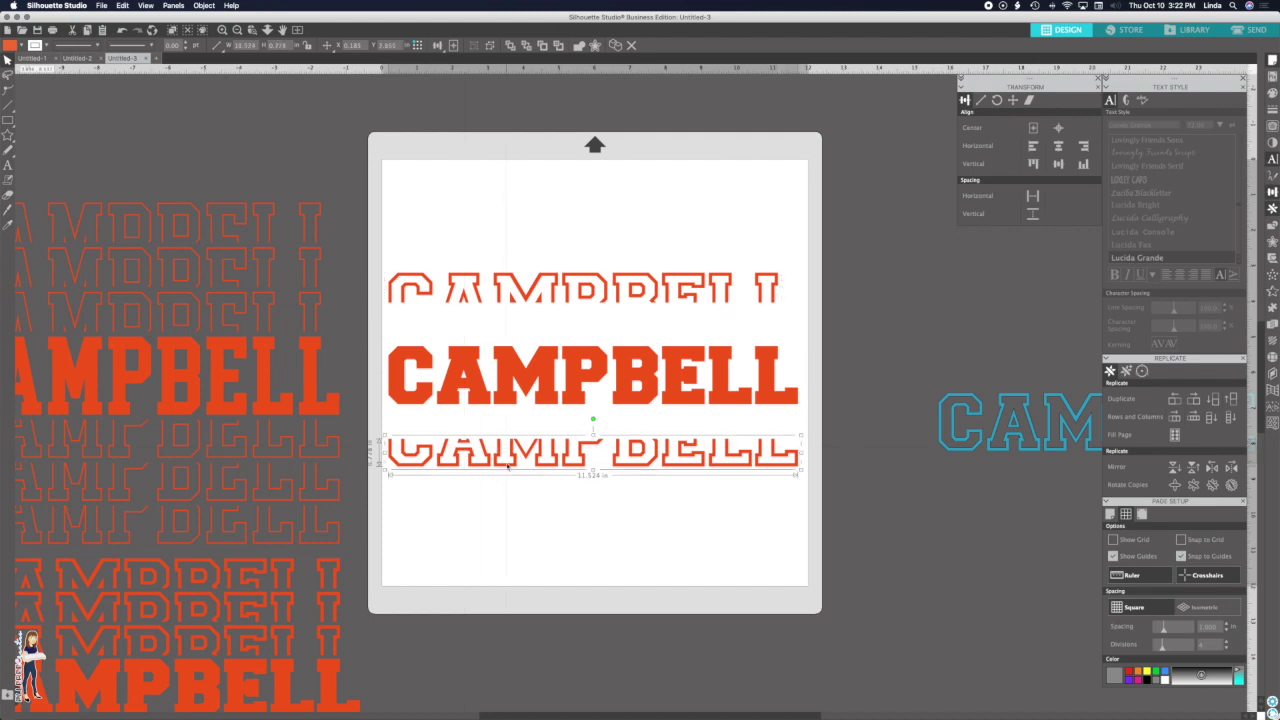
key(Down)
key(Down)
key(Down)
key(Down)
key(Down)
key(Down)
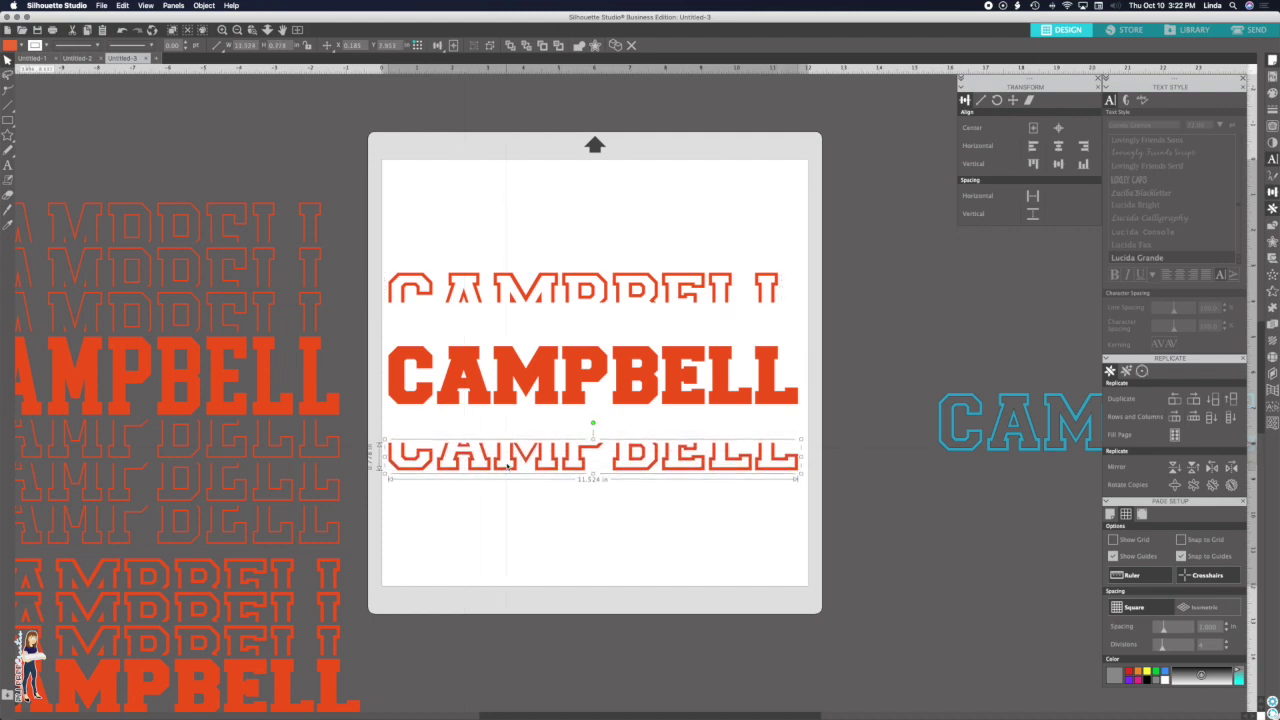
key(Down)
key(Down)
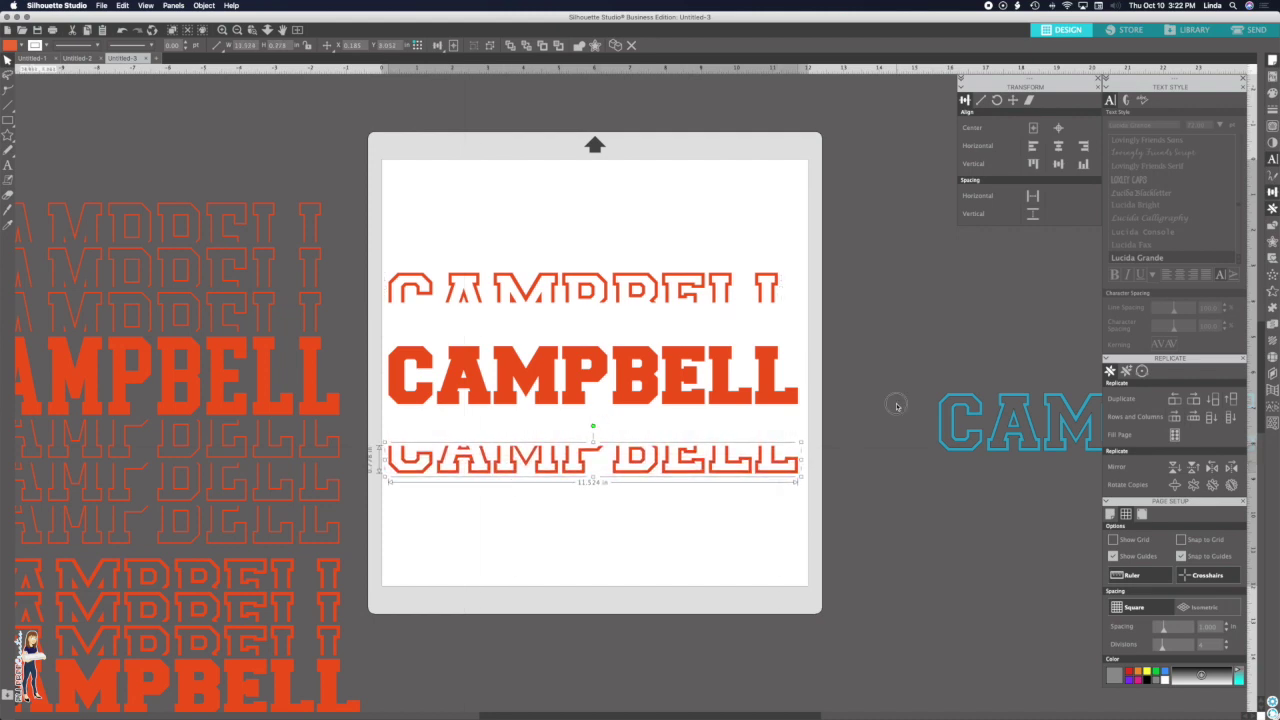
click(900, 405)
drag(1005, 421, 457, 527)
click(343, 352)
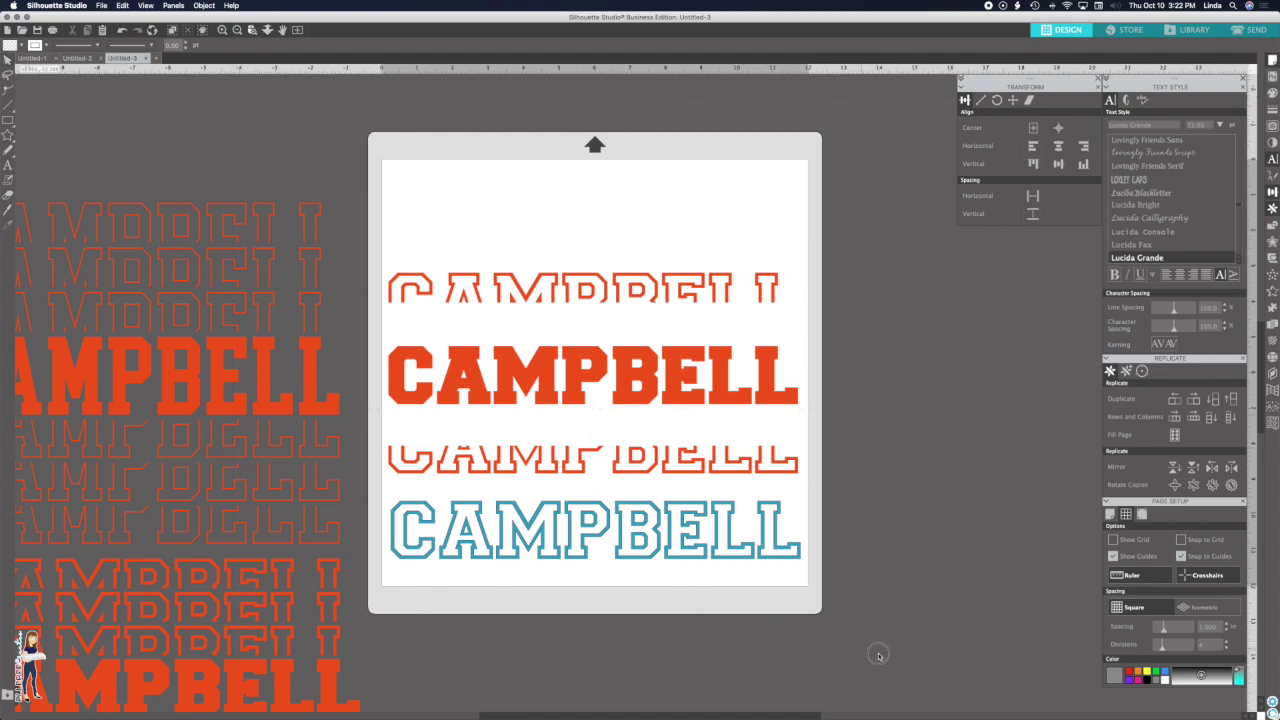
- Duplicate the teal CAMPBELL below itself and knife-slice the upper copy through its middle
scroll(906, 672, up, 3)
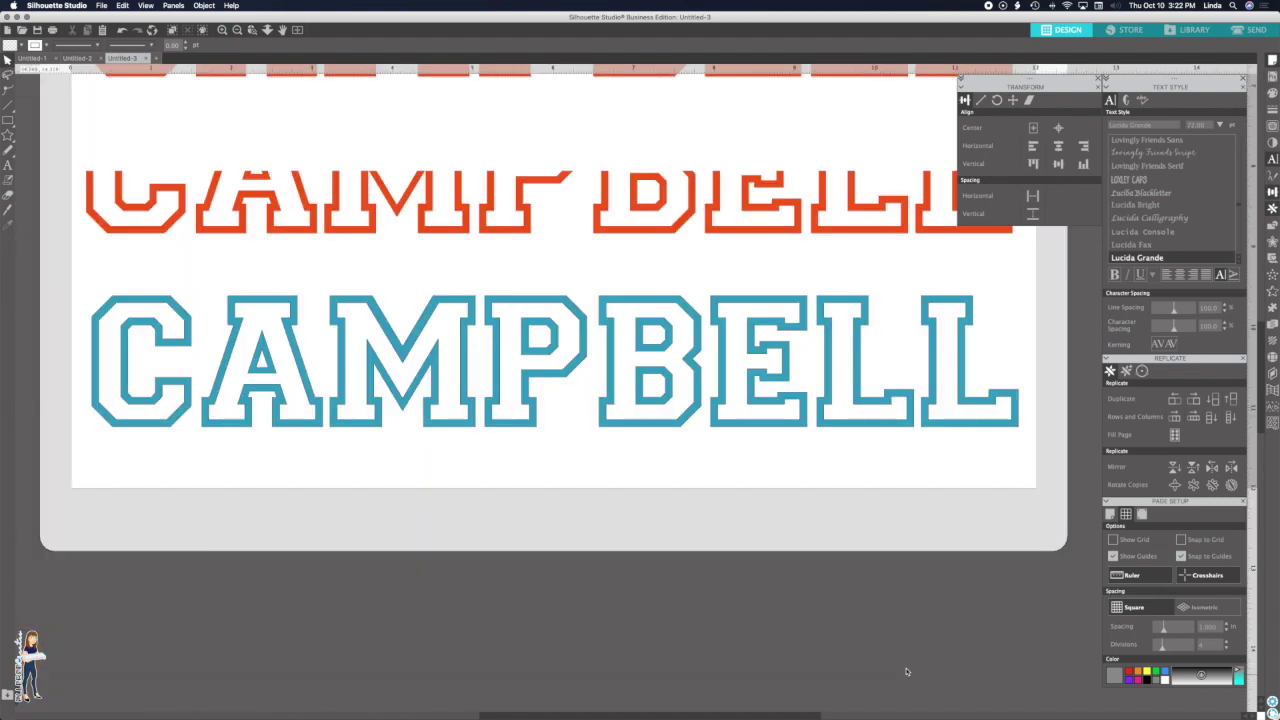
click(176, 302)
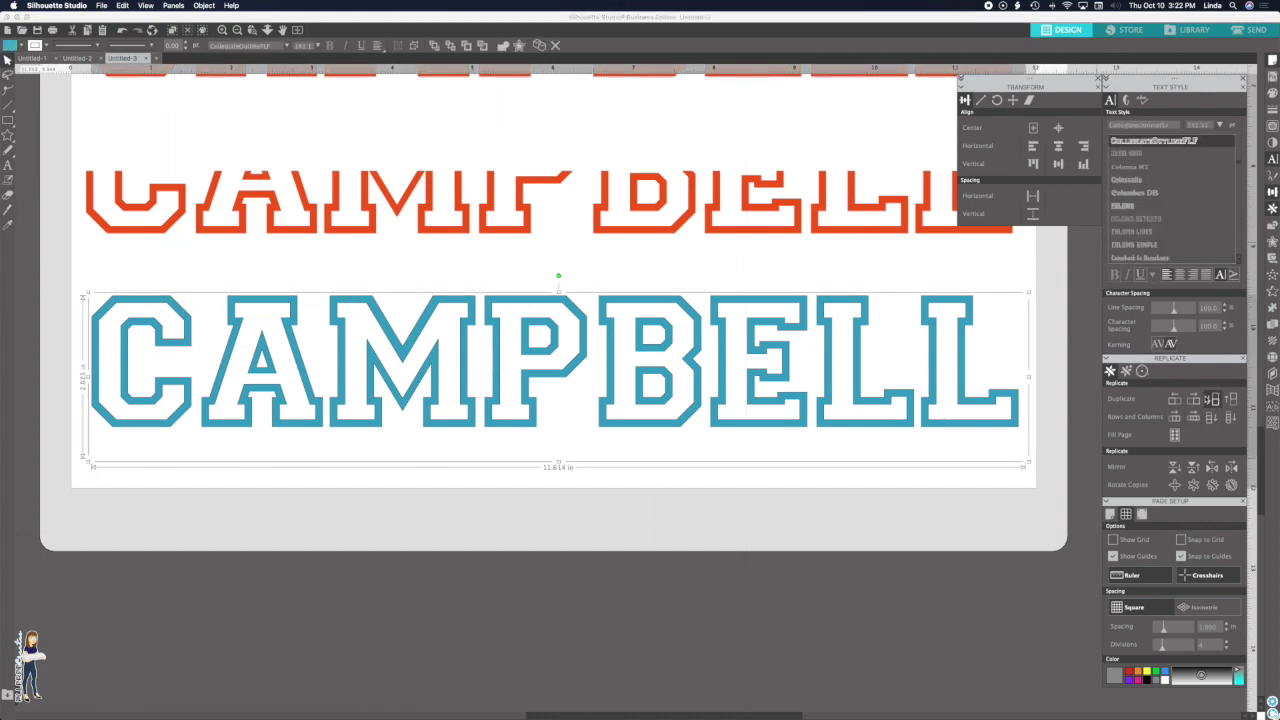
click(1212, 398)
click(245, 328)
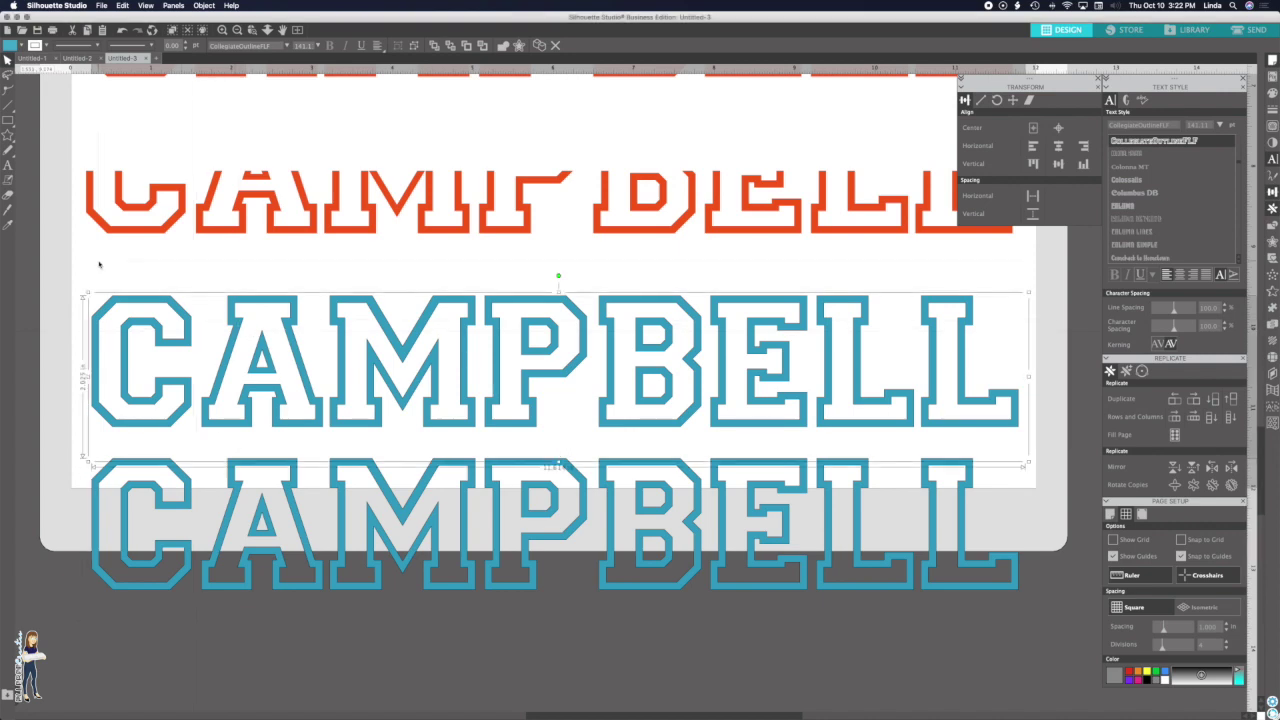
click(8, 210)
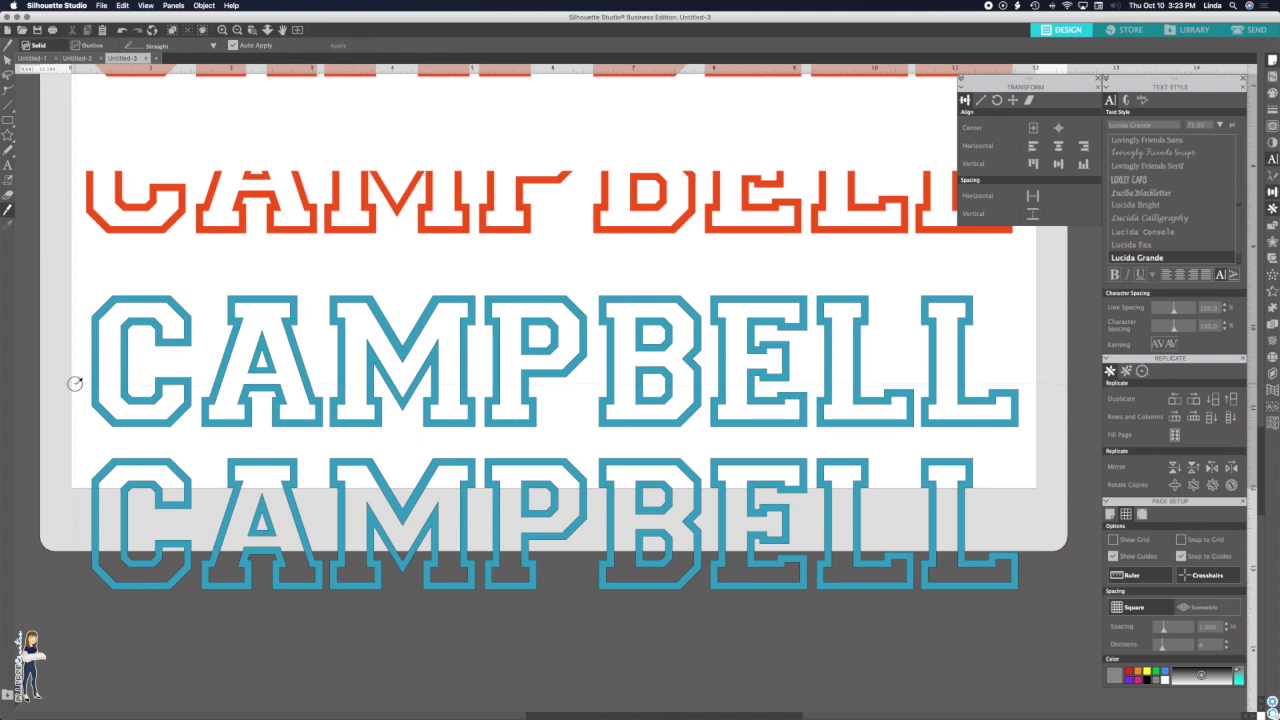
mouse_move(75, 383)
mouse_down()
mouse_move(1057, 381)
mouse_move(1045, 376)
mouse_move(1043, 389)
mouse_up()
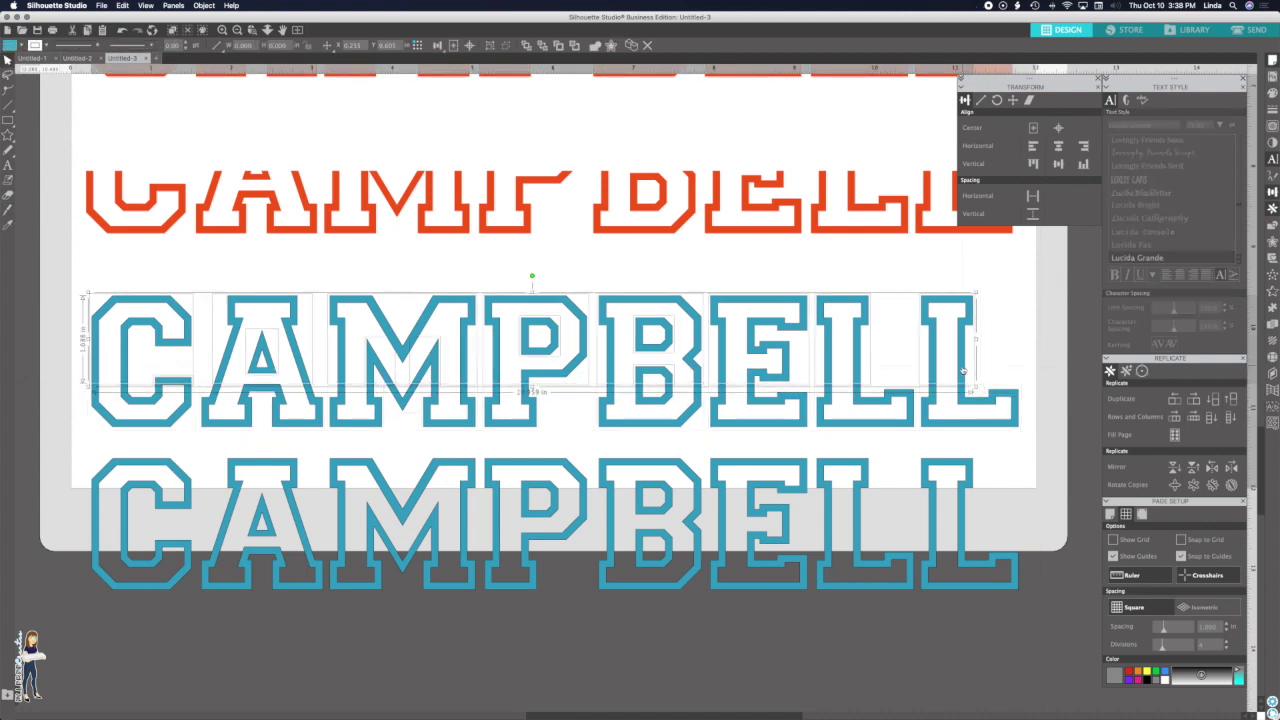
- Group the top half and the bottom half of the upper teal CAMPBELL separately
right_click(963, 371)
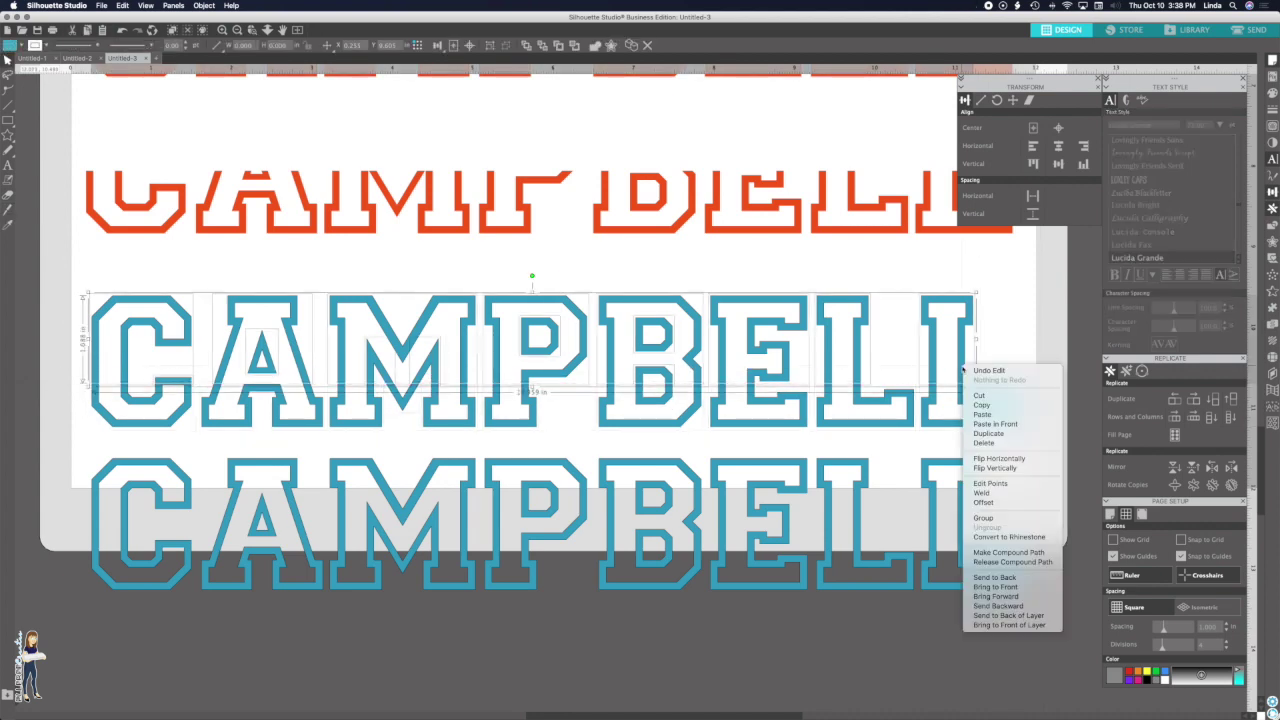
click(985, 517)
drag(1023, 394, 100, 424)
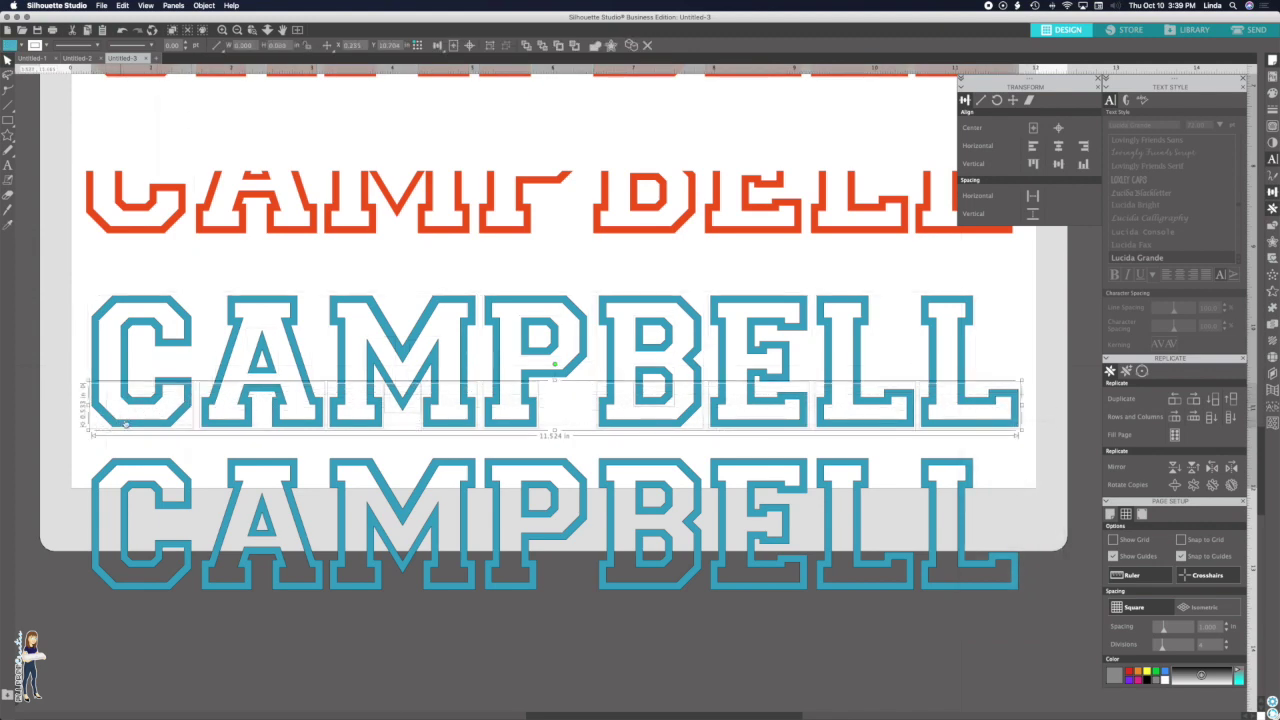
right_click(125, 423)
click(147, 571)
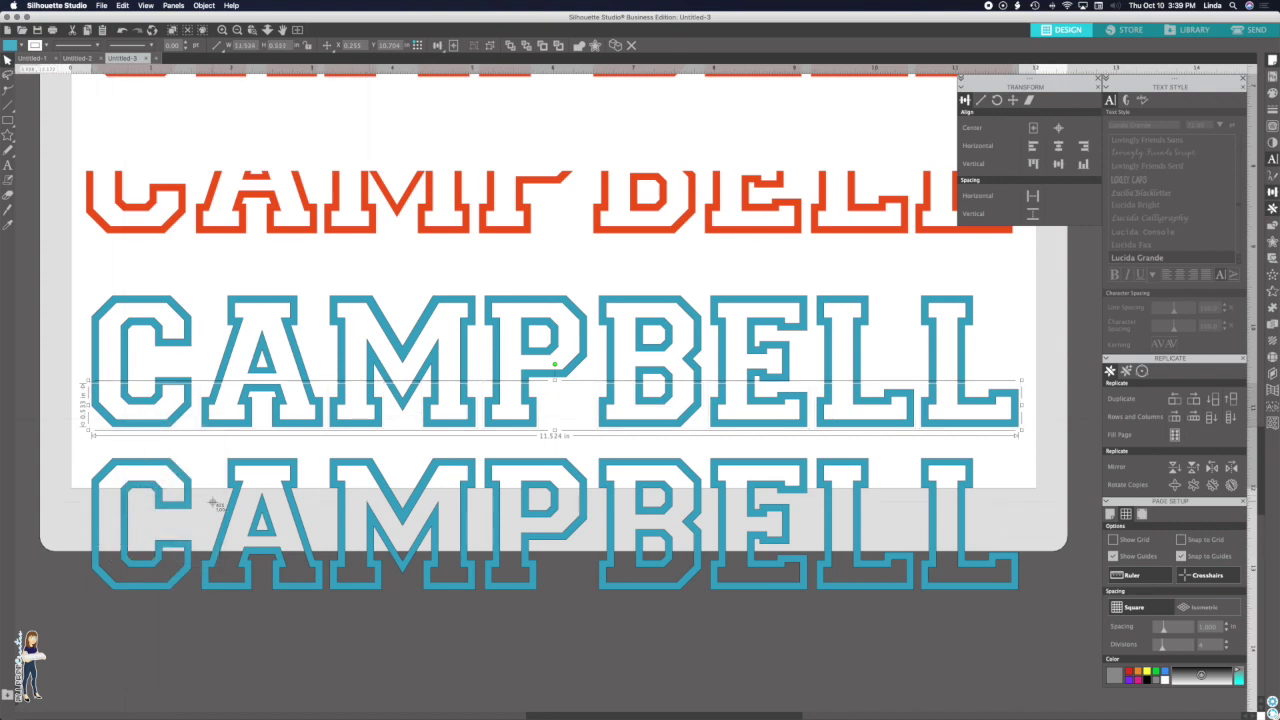
- Knife-slice the lower teal CAMPBELL near its top and group the strip and remainder separately
click(8, 211)
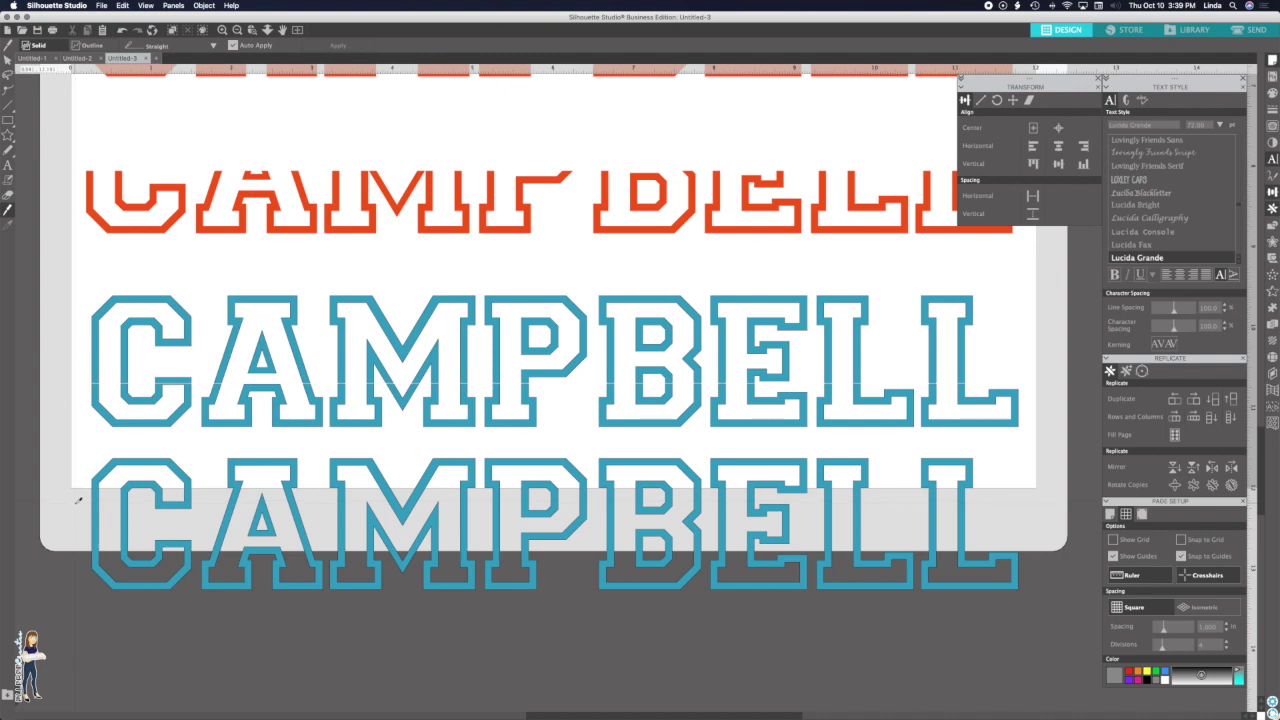
drag(75, 511, 1024, 509)
click(160, 455)
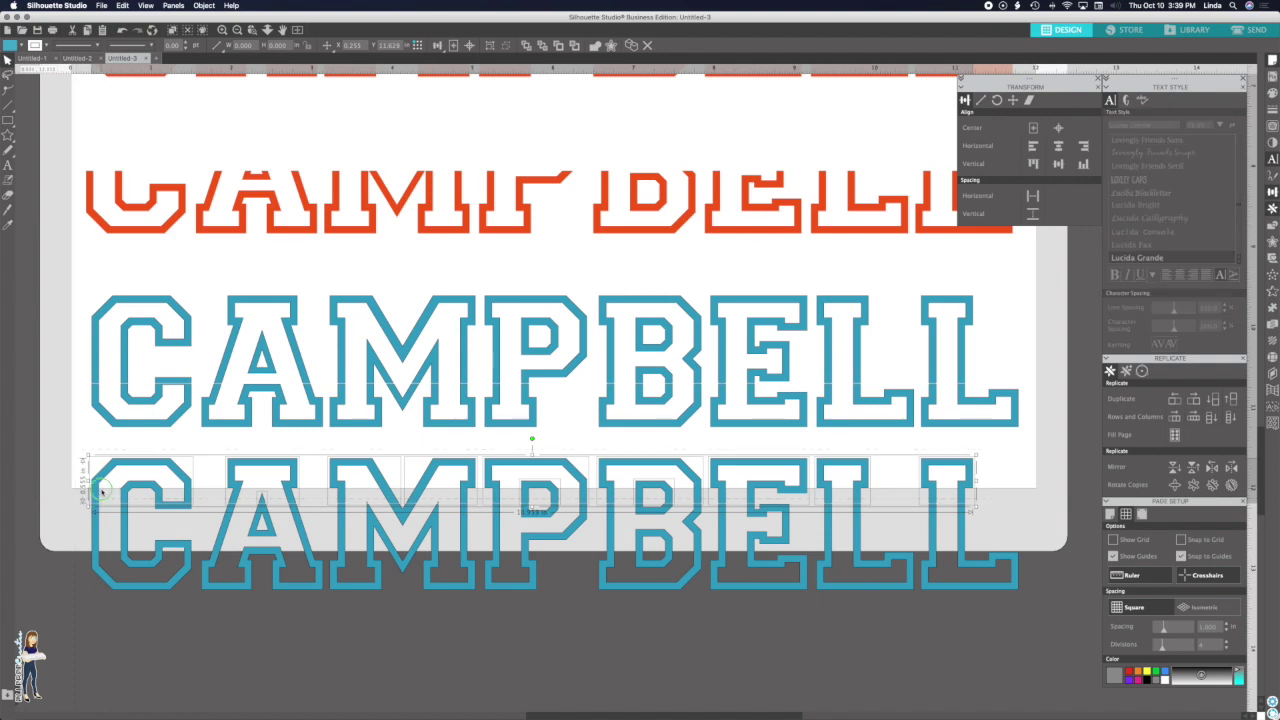
right_click(102, 488)
click(124, 641)
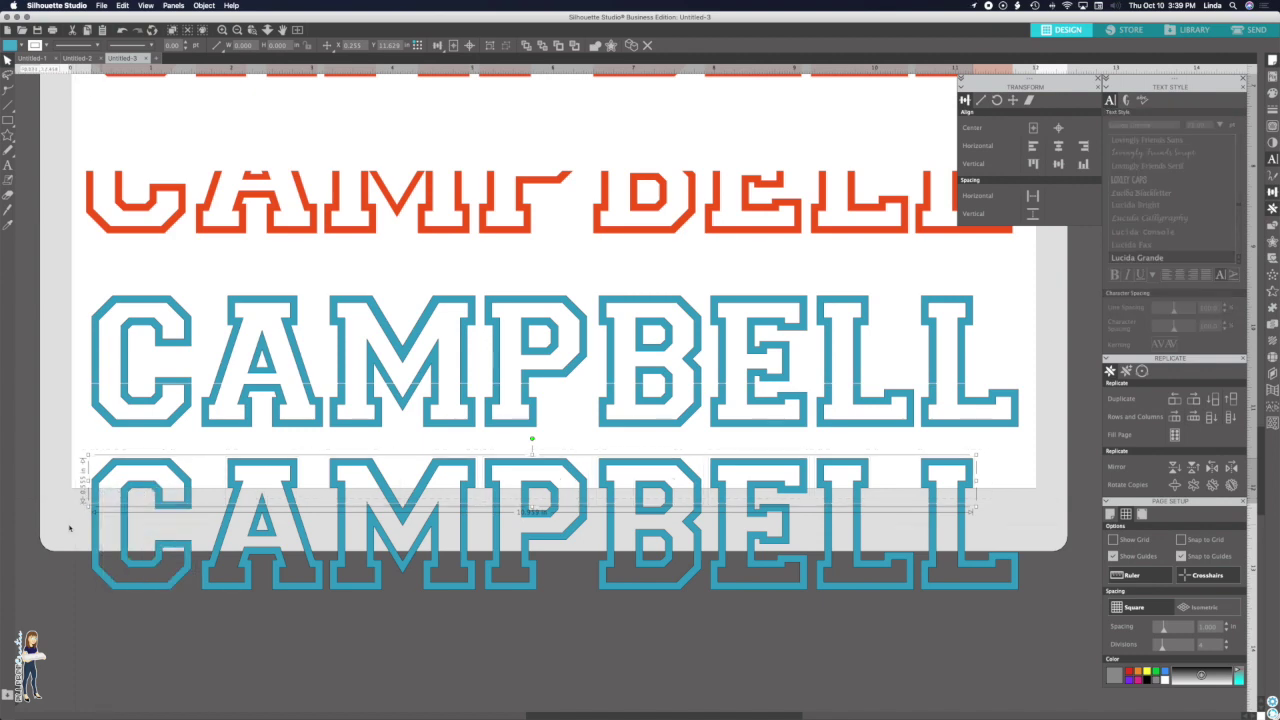
drag(73, 511, 1025, 585)
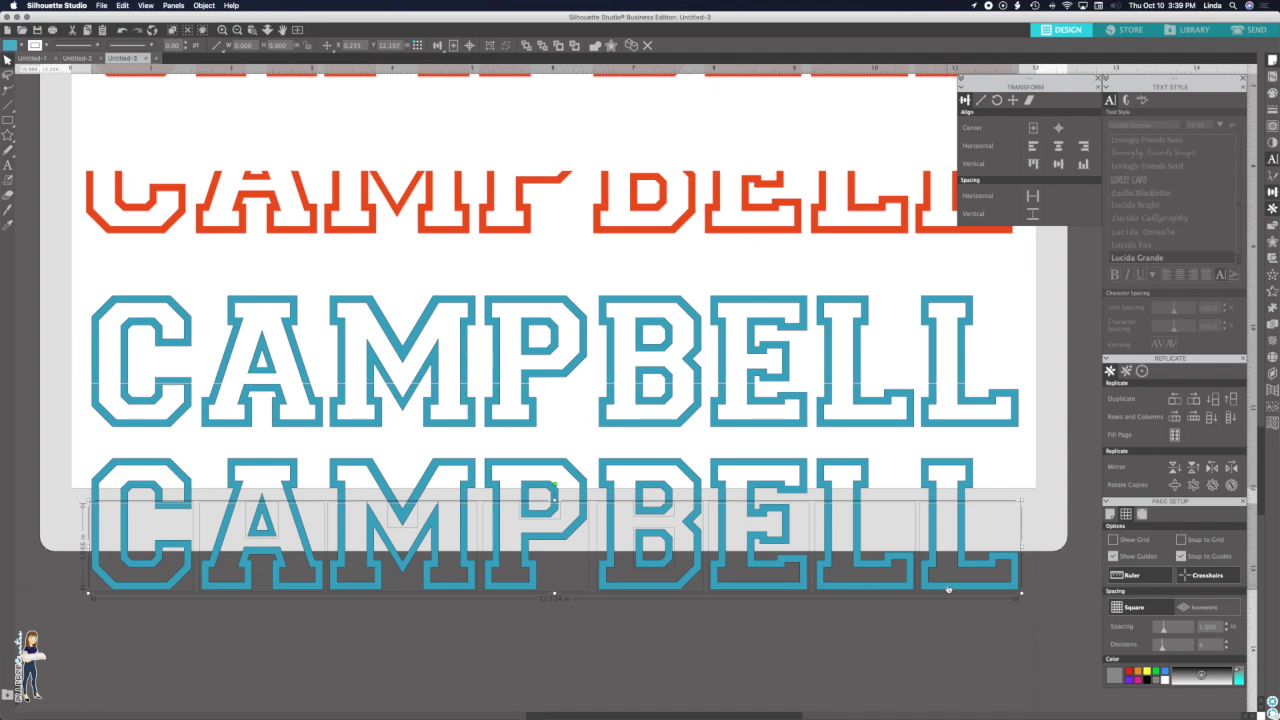
key(super+g)
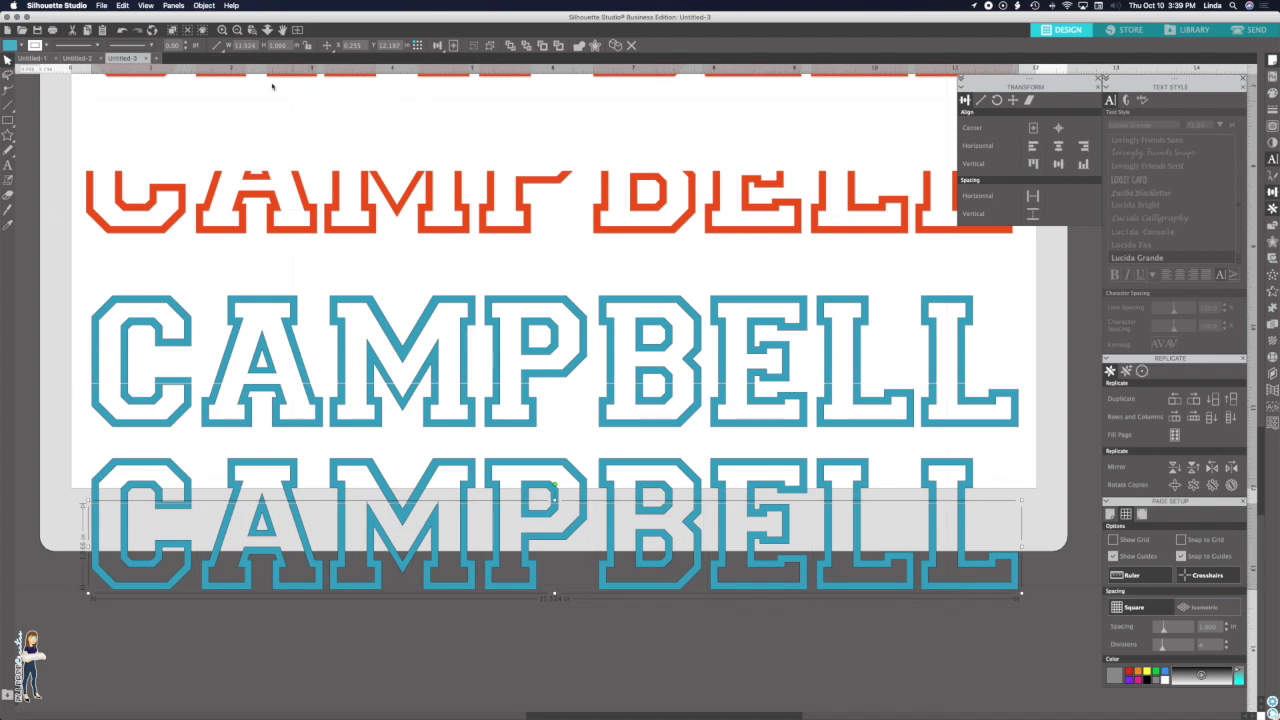
- Interleave the teal slices with the orange outline rows above and below the solid CAMPBELL
click(238, 30)
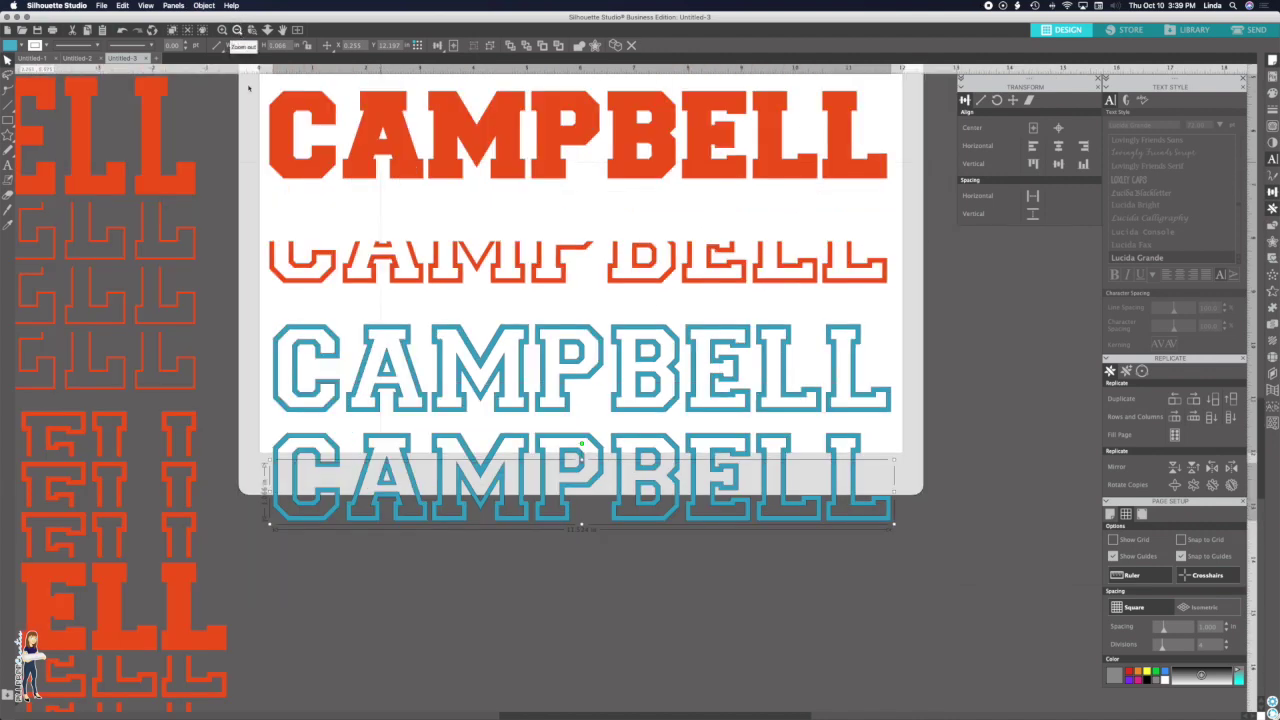
scroll(249, 88, up, 5)
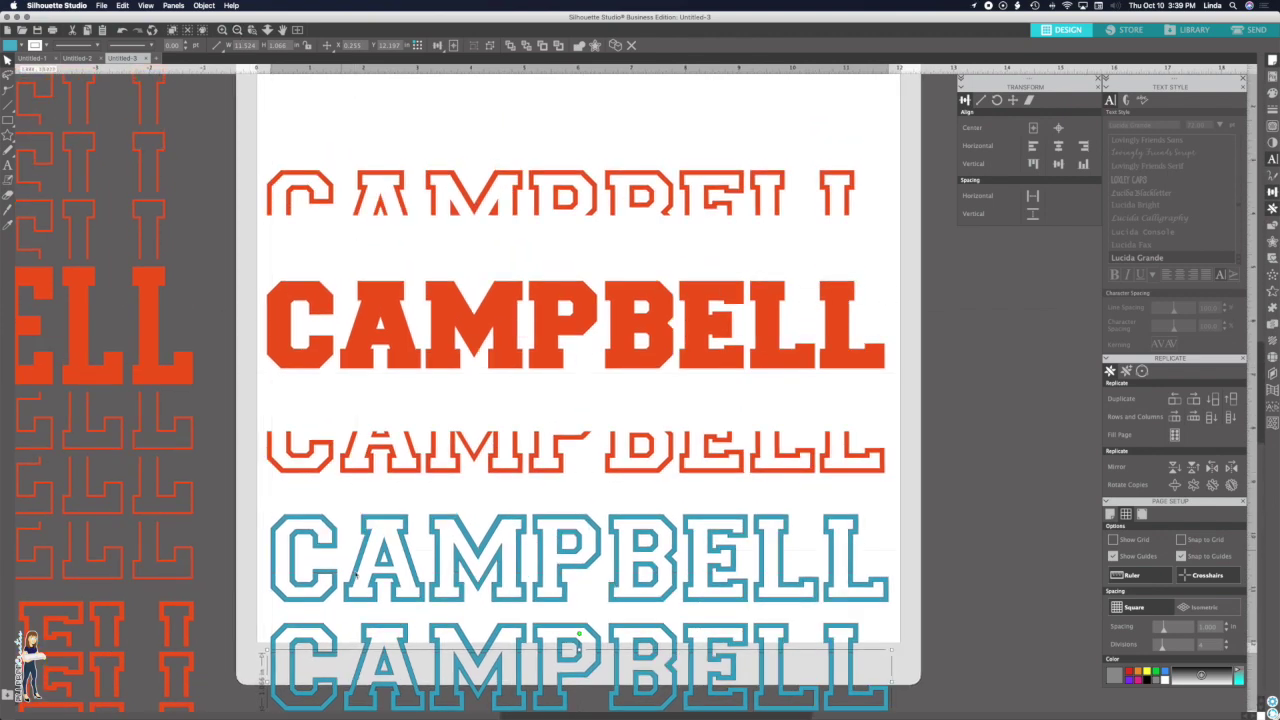
drag(361, 523, 364, 240)
click(372, 228)
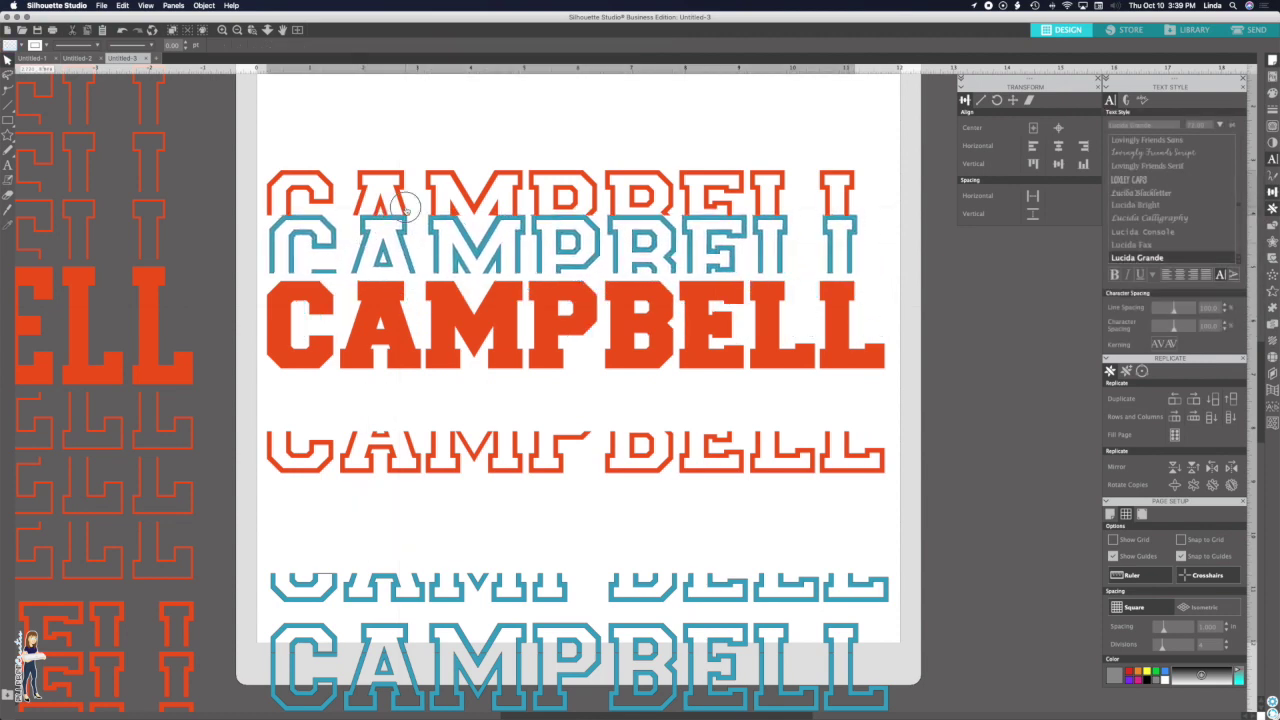
click(470, 185)
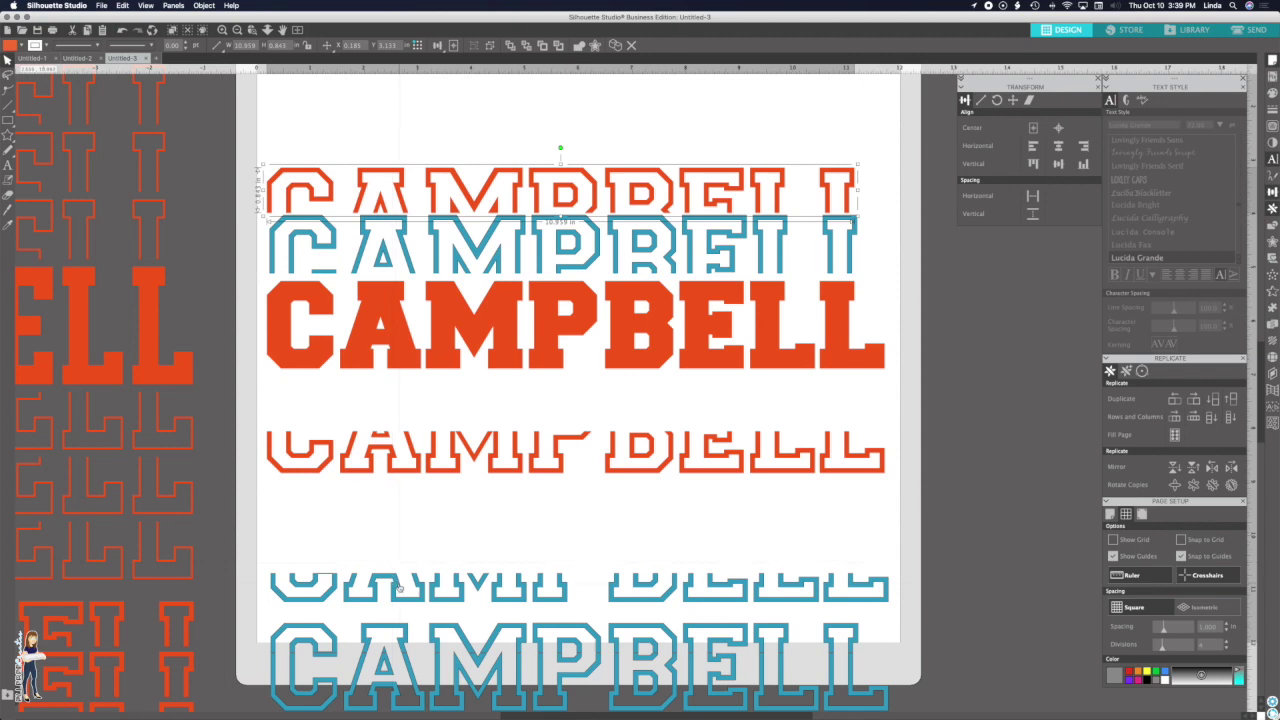
drag(410, 672, 392, 427)
click(398, 477)
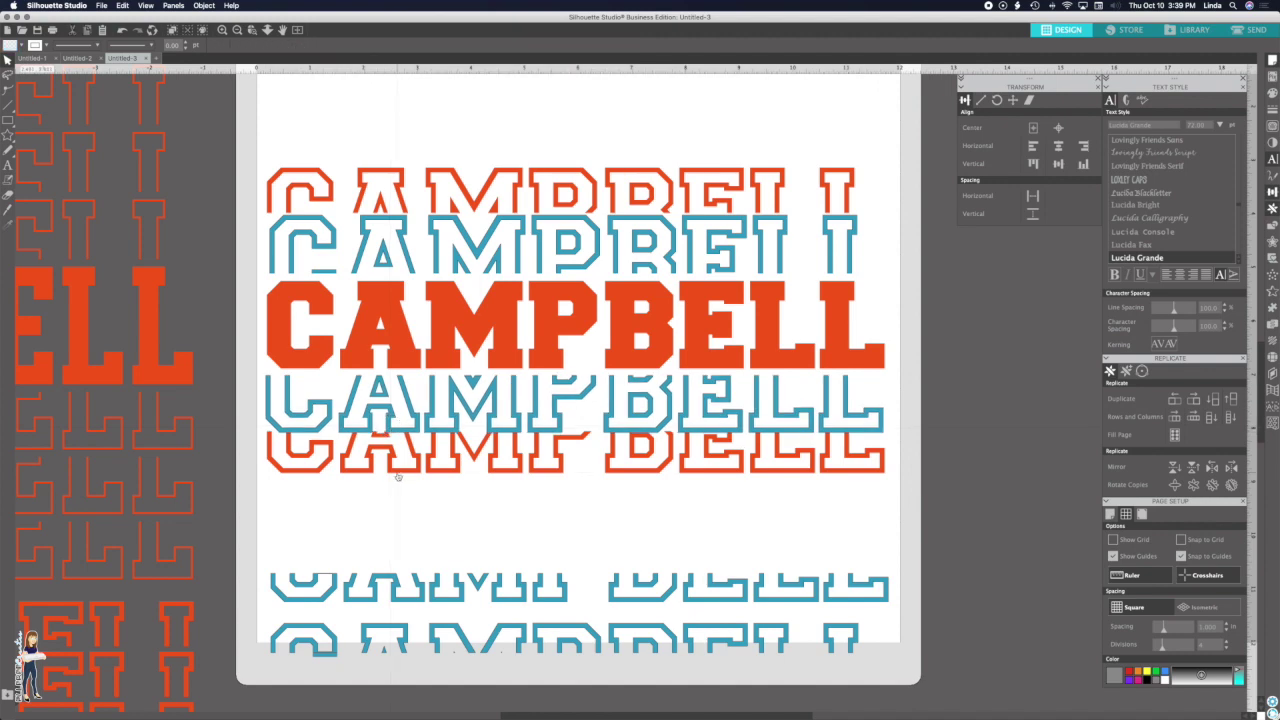
drag(398, 477, 360, 484)
click(357, 484)
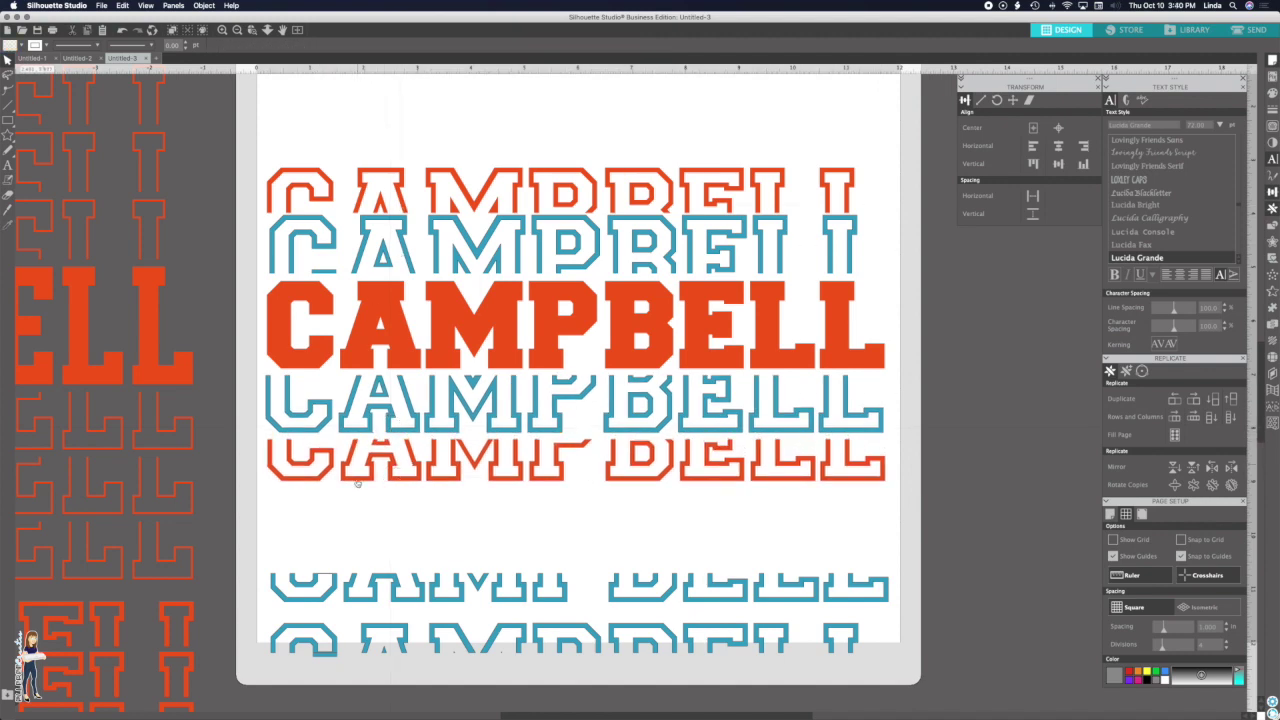
drag(370, 593, 371, 522)
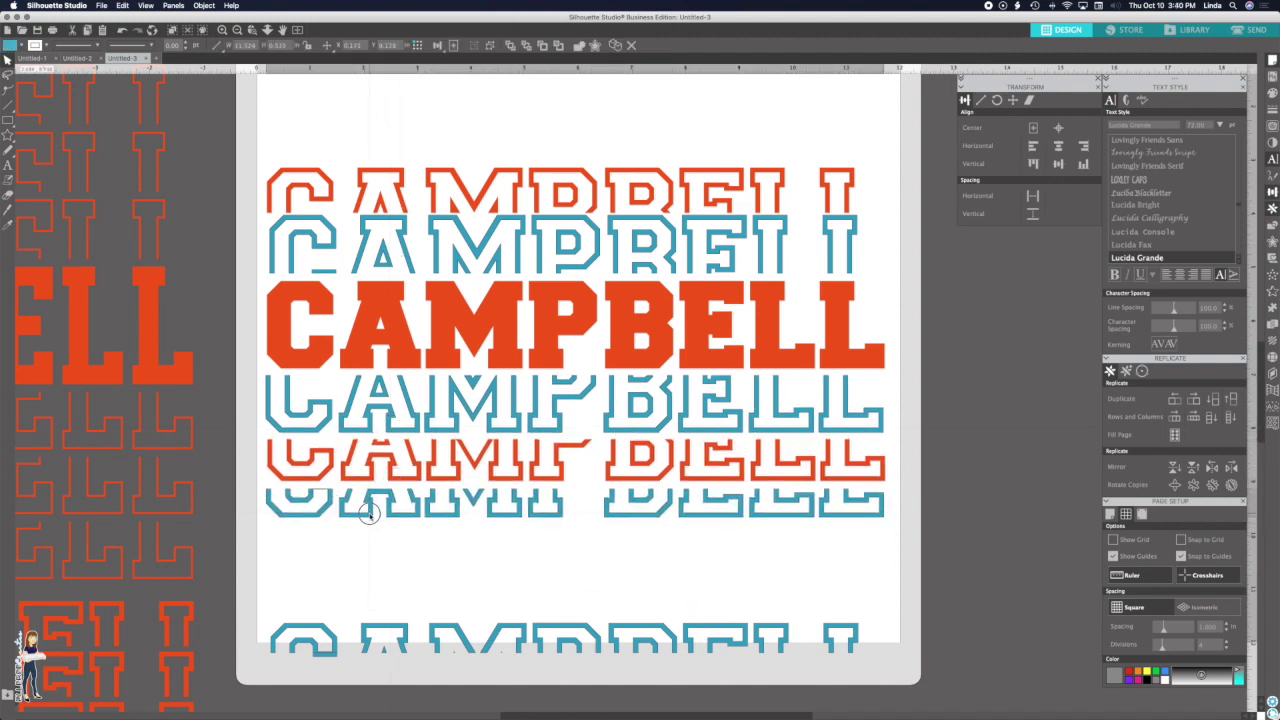
click(384, 615)
drag(408, 643, 680, 554)
click(401, 117)
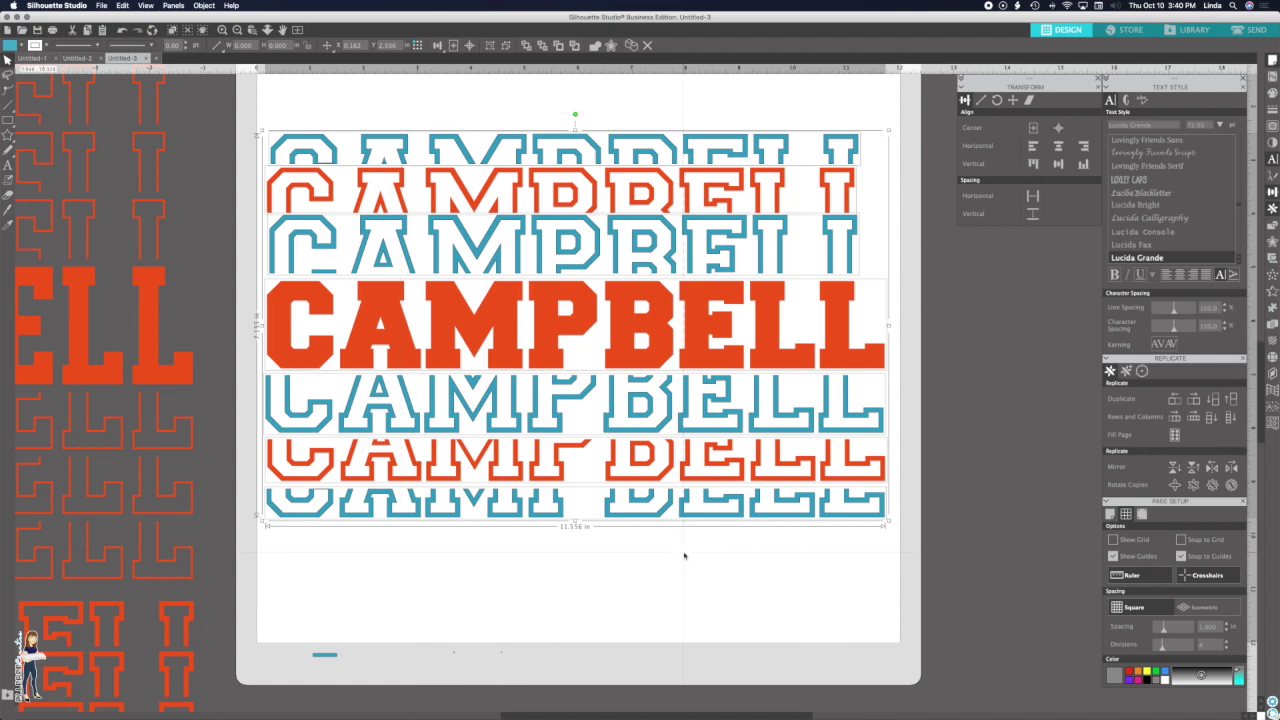
- Space the stacked rows evenly, align them left, and group the whole stack
click(1033, 217)
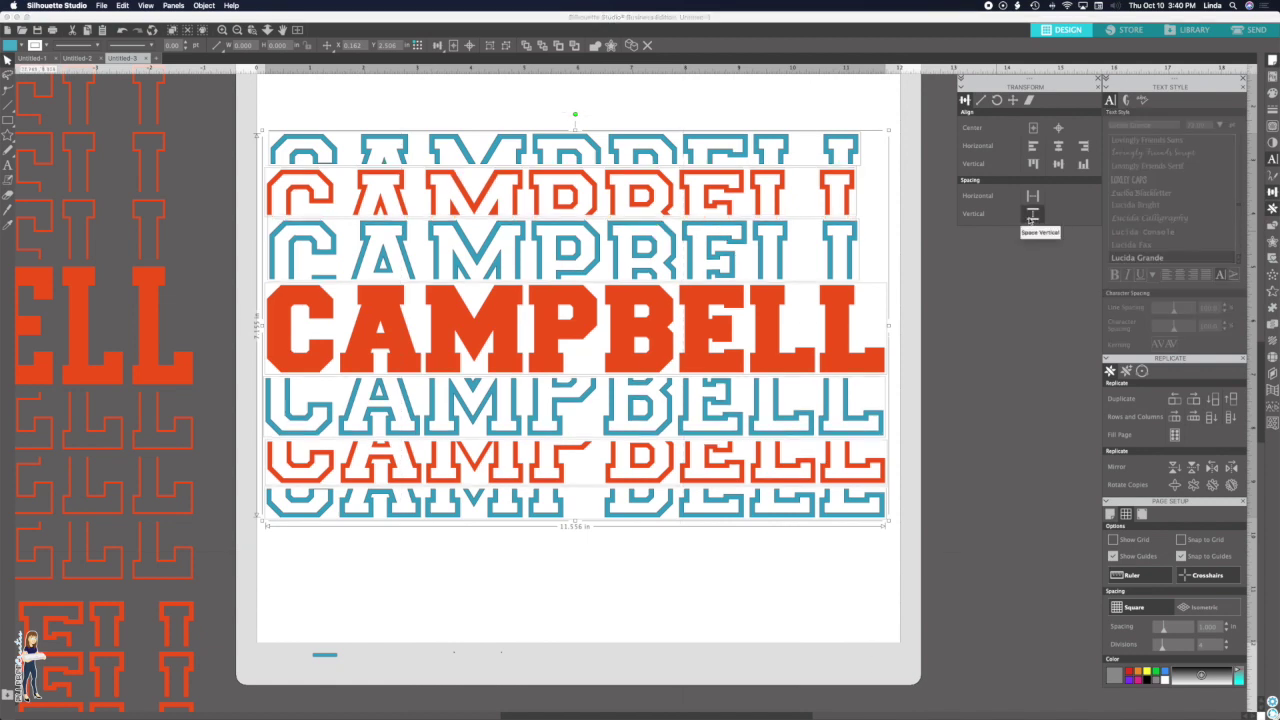
click(1032, 148)
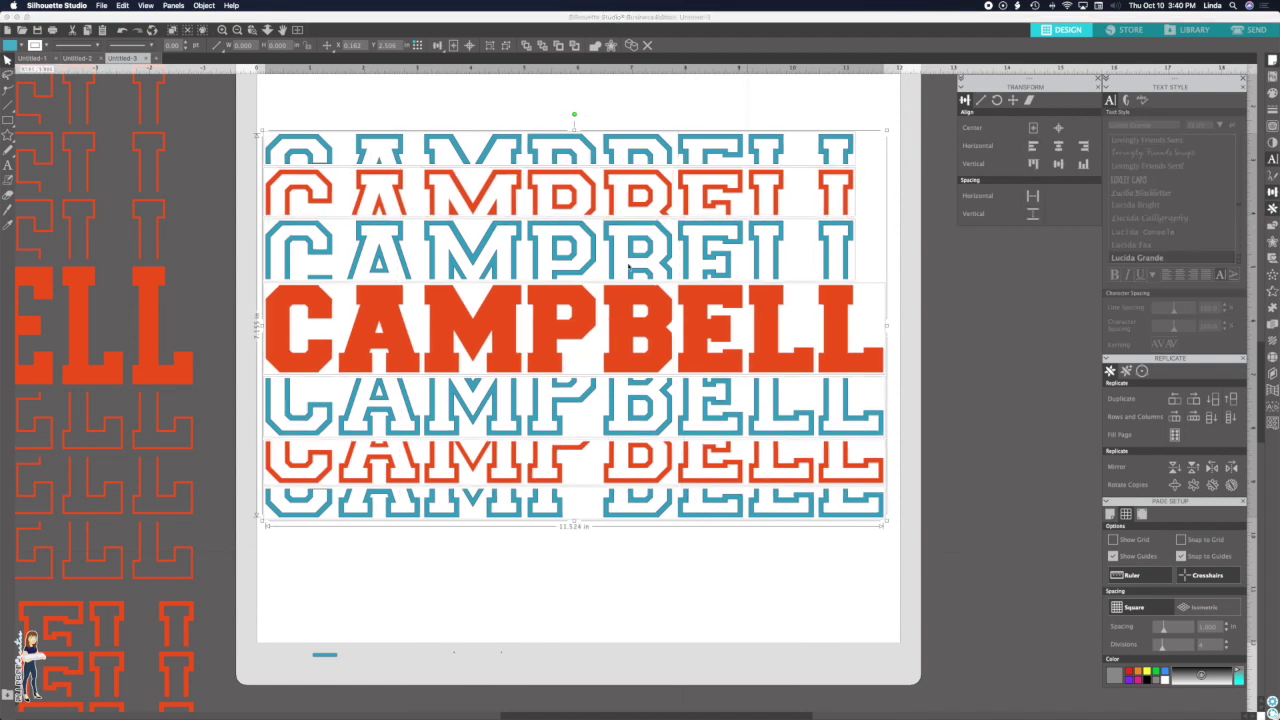
right_click(546, 341)
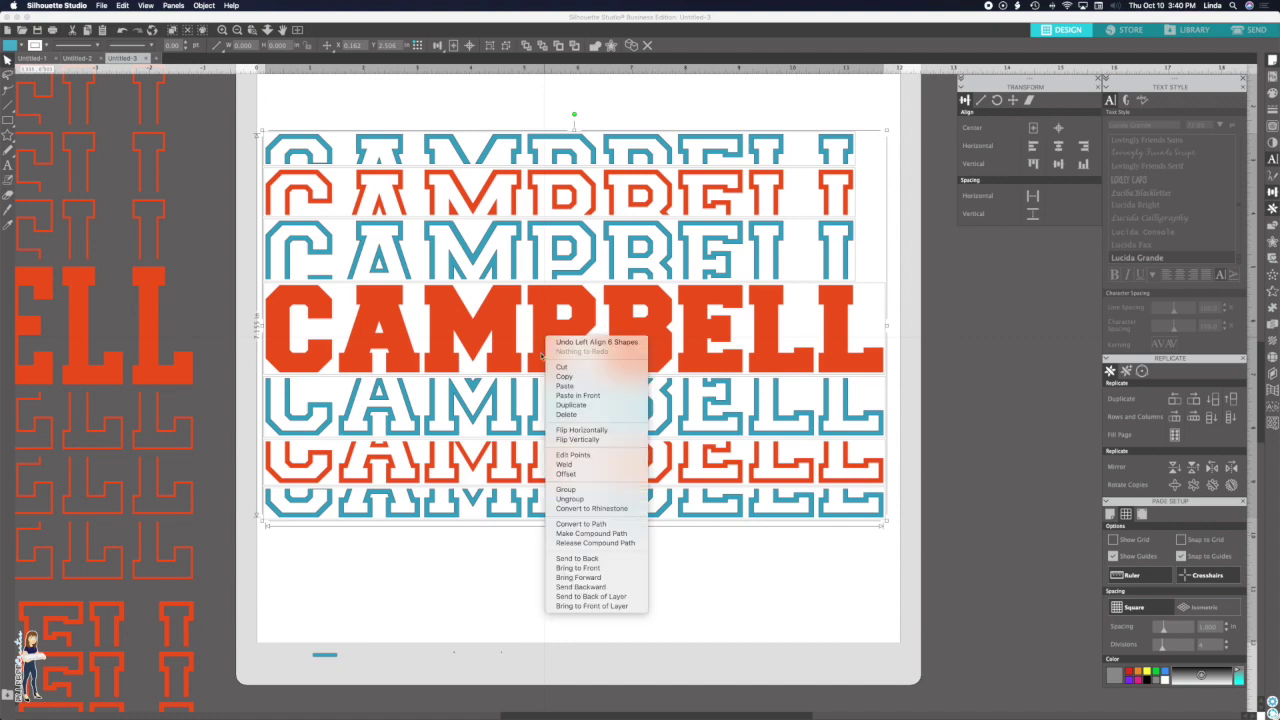
click(553, 490)
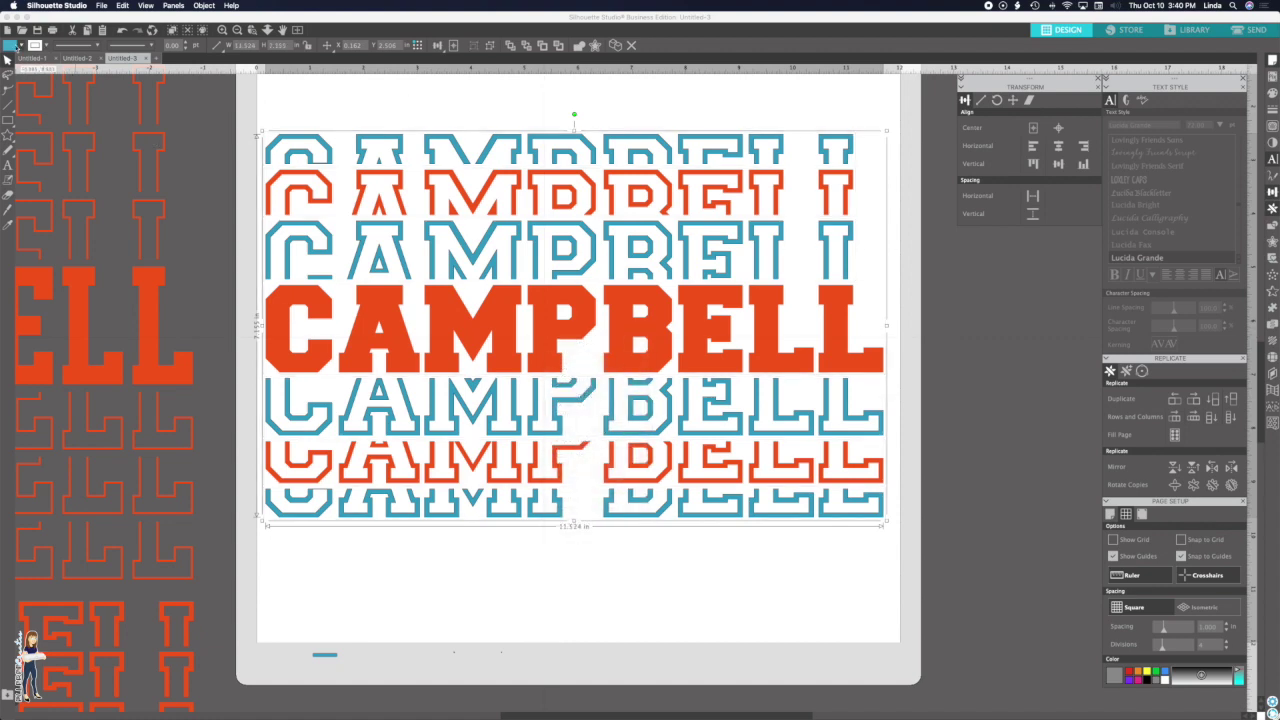
- Set the stack's fill and line colour to orange
click(18, 47)
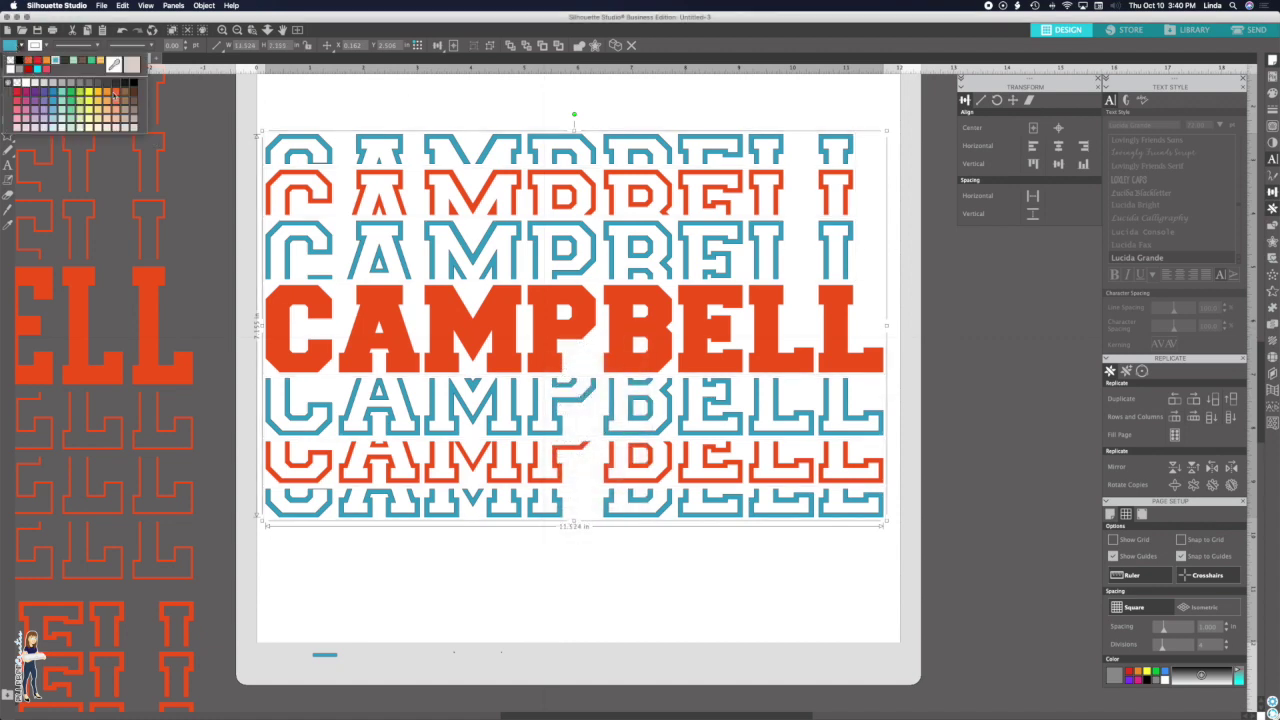
click(114, 93)
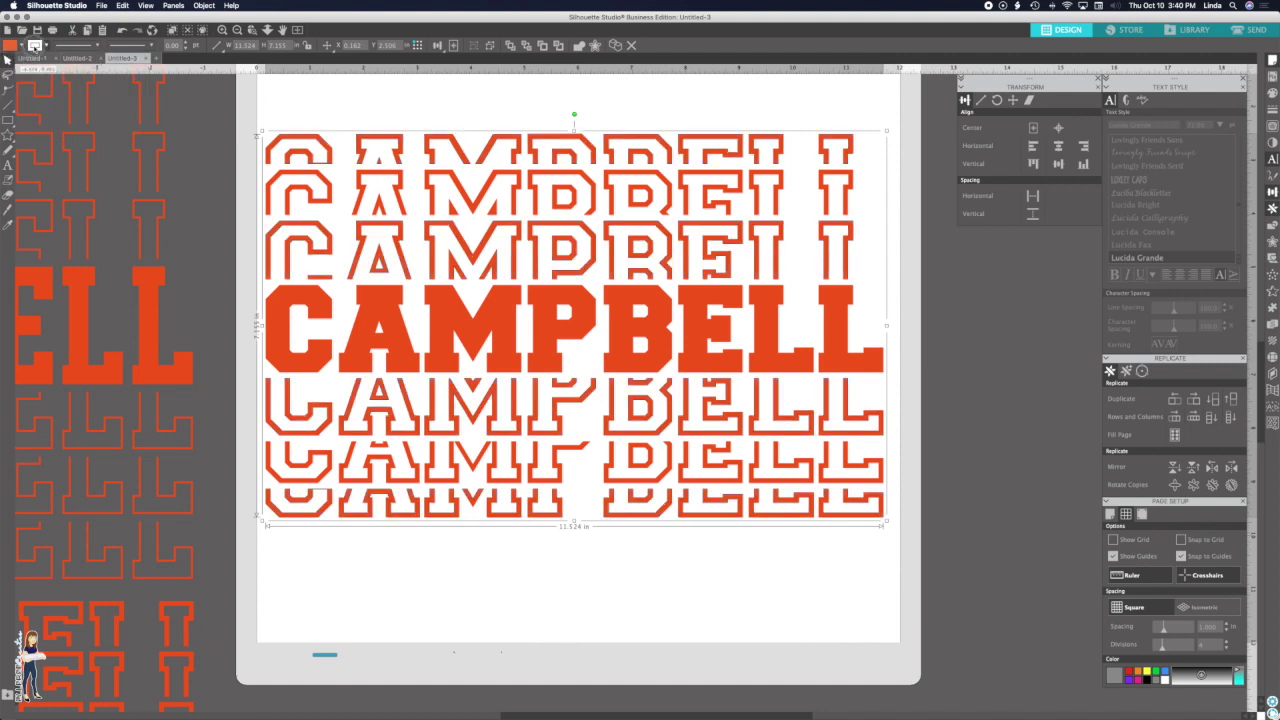
click(35, 46)
click(41, 88)
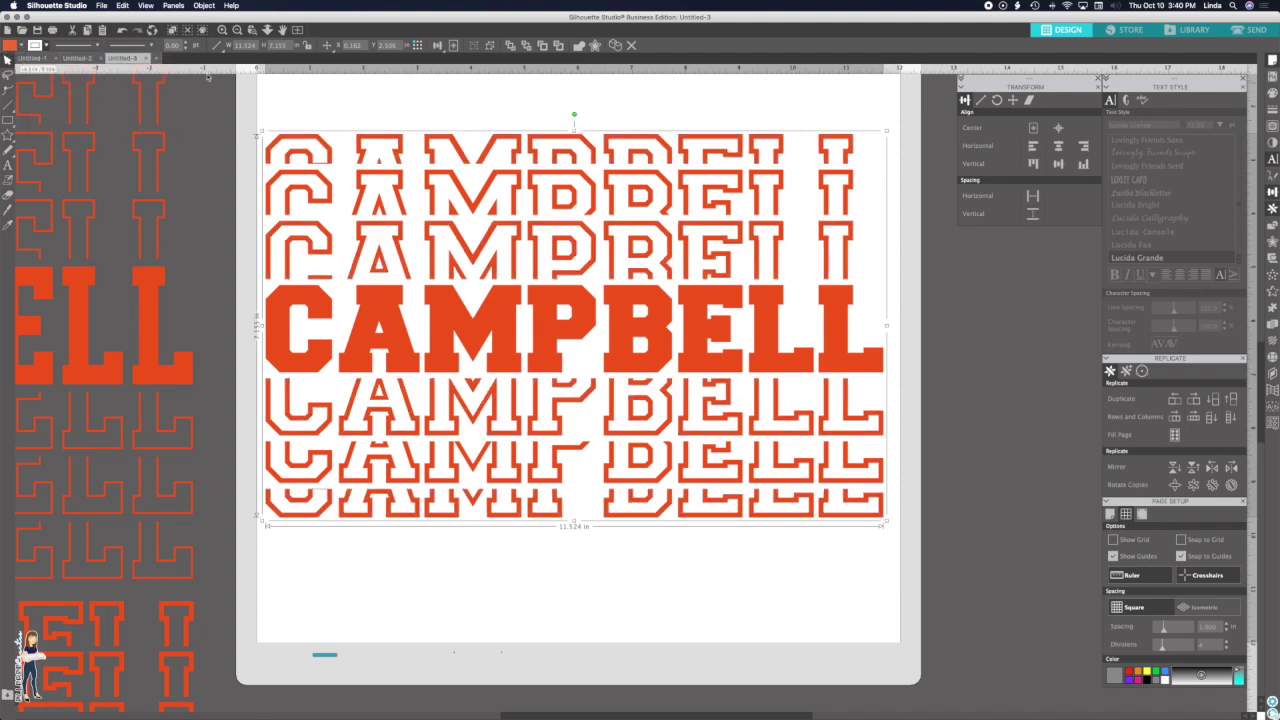
- Move the lower-left CAMPBELL stack right of the mat, then the mat's stack below it
click(238, 29)
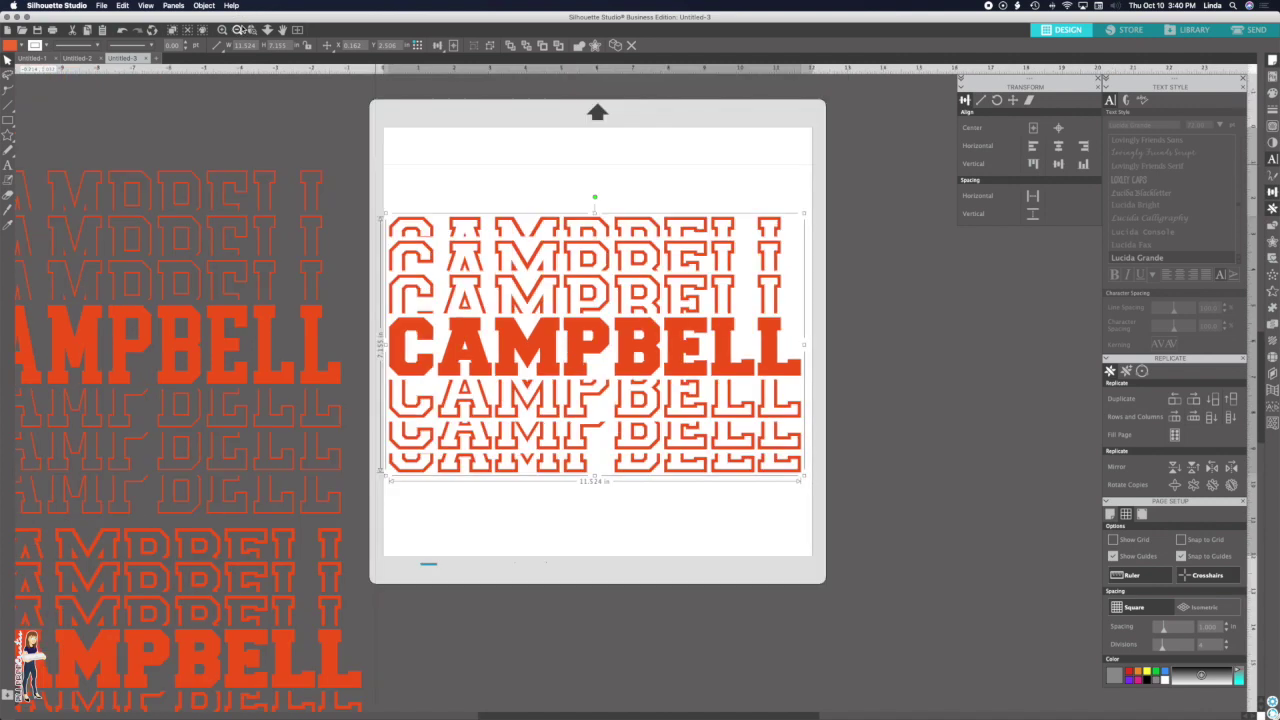
click(238, 29)
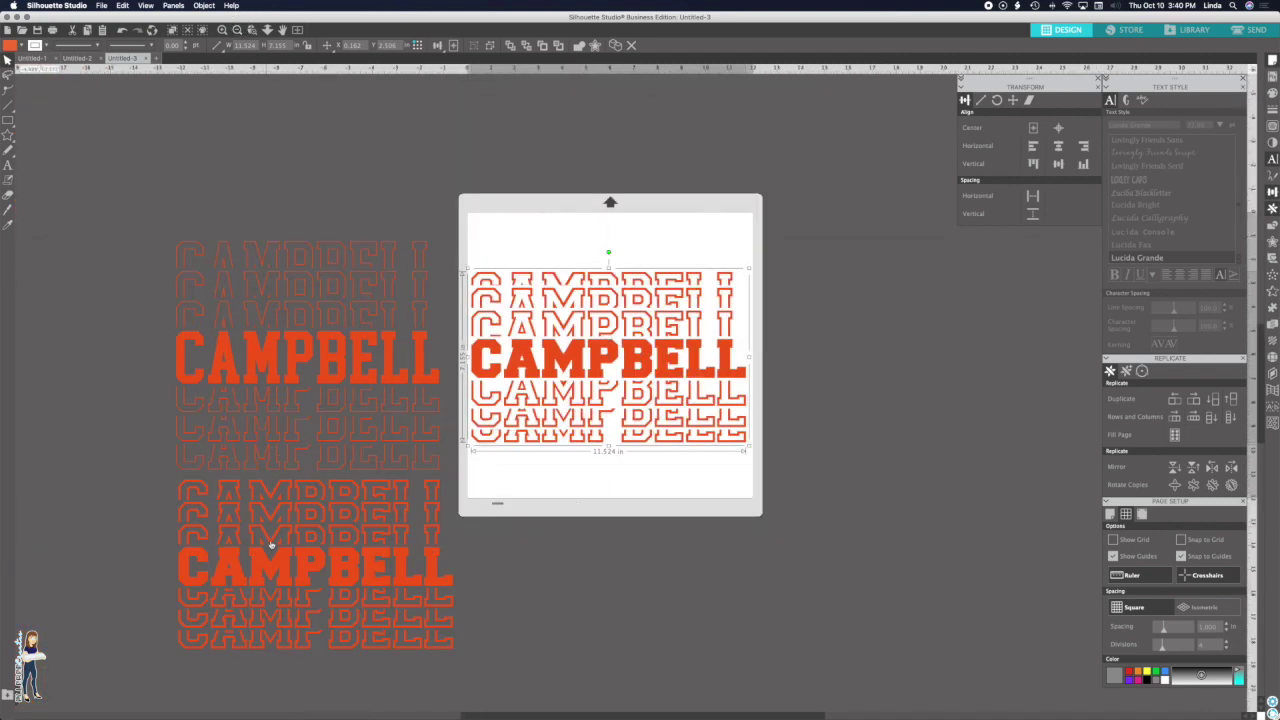
drag(265, 572, 857, 356)
click(850, 329)
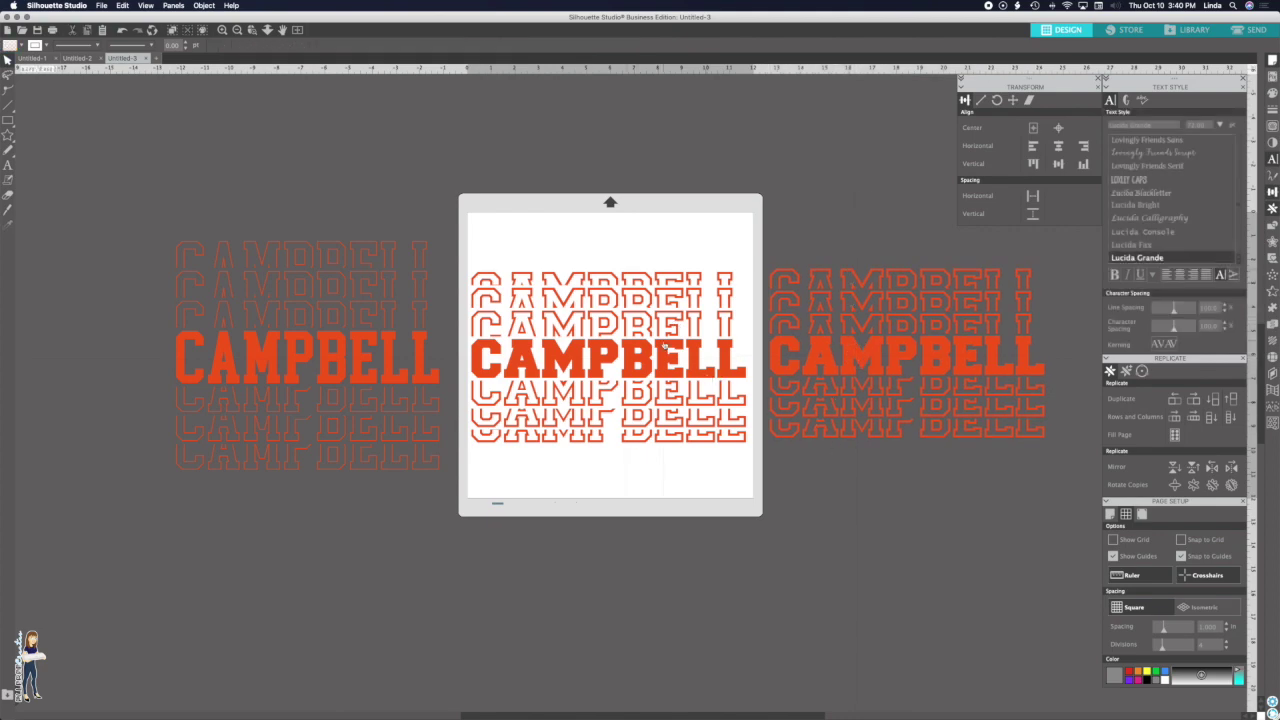
drag(541, 362, 845, 533)
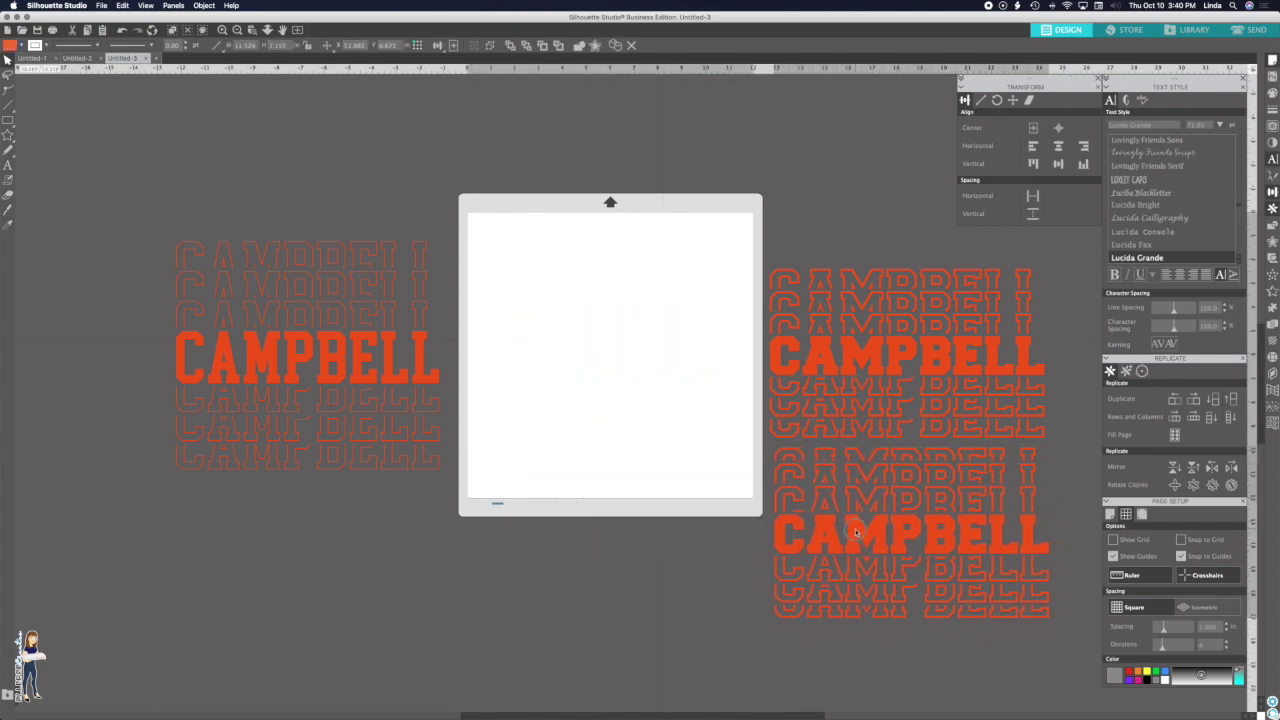
- Add the text CAMPBELL on the mat and move a small stray object off it
click(8, 164)
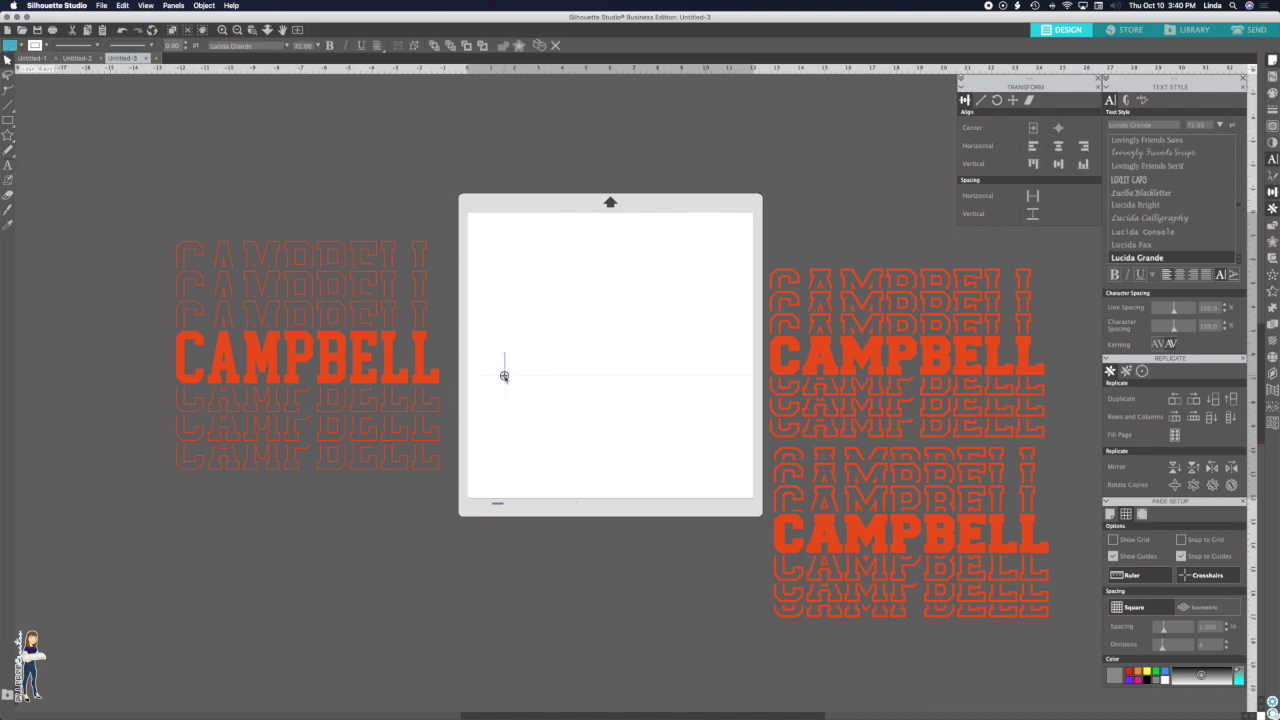
text(CAMPBELL)
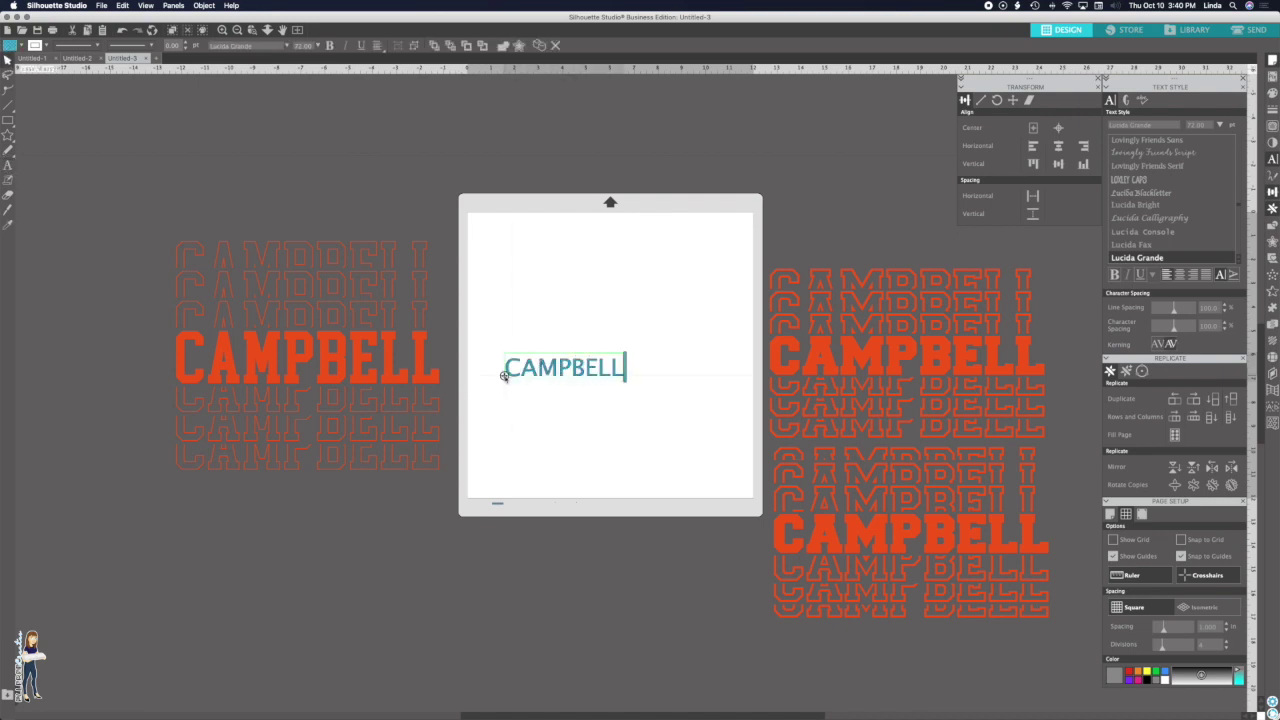
click(523, 369)
click(488, 497)
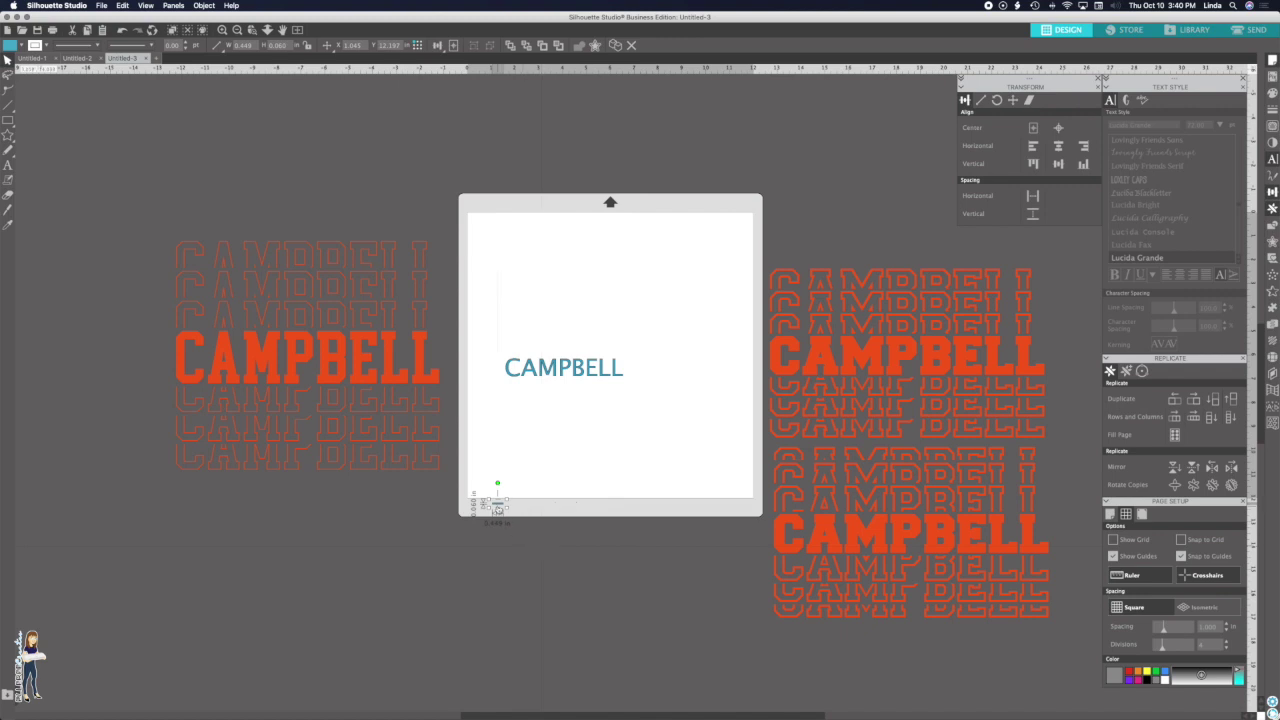
drag(497, 505, 797, 642)
- Set CAMPBELL to College Block, scale it to nearly 11 in wide, and centre it
click(508, 360)
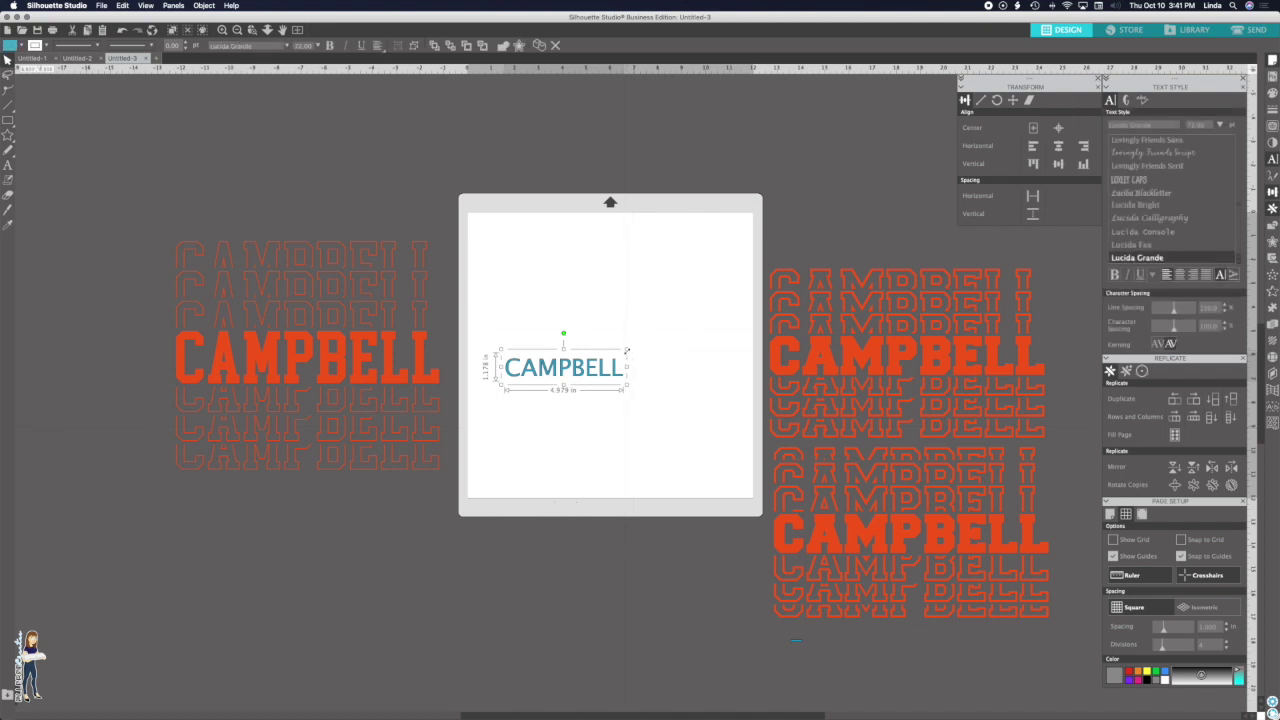
drag(627, 350, 752, 290)
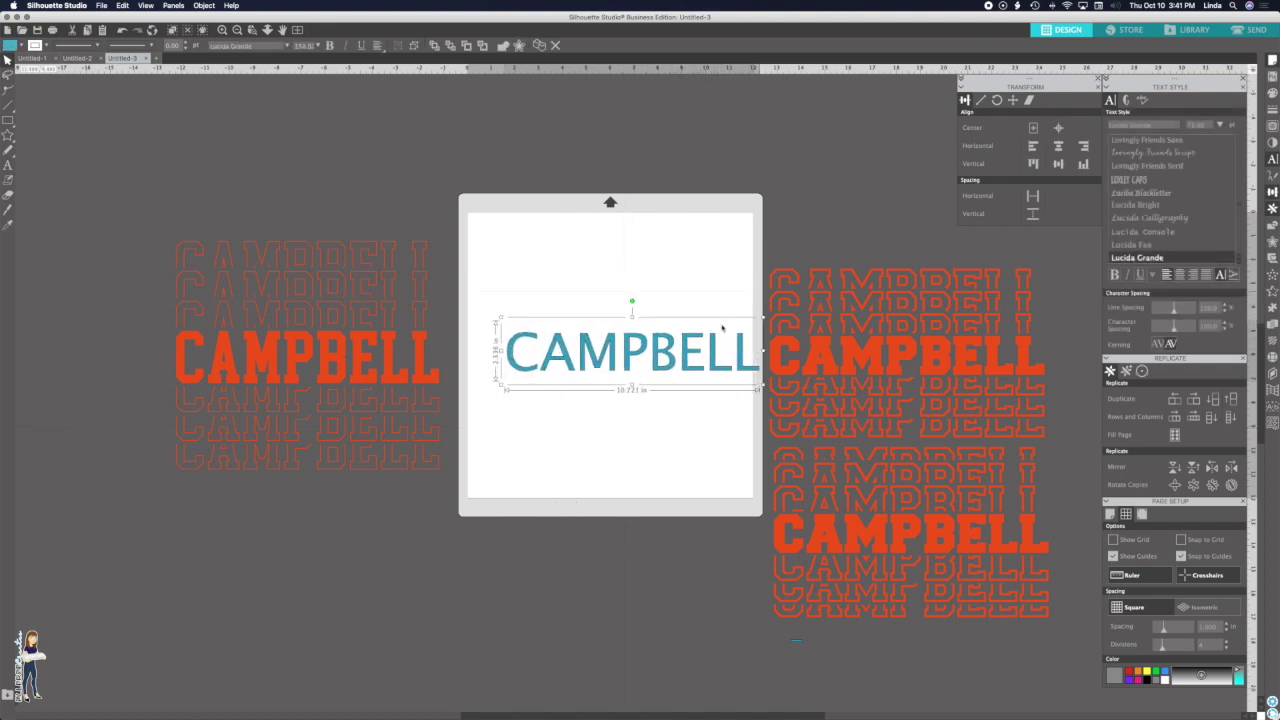
drag(728, 350, 710, 350)
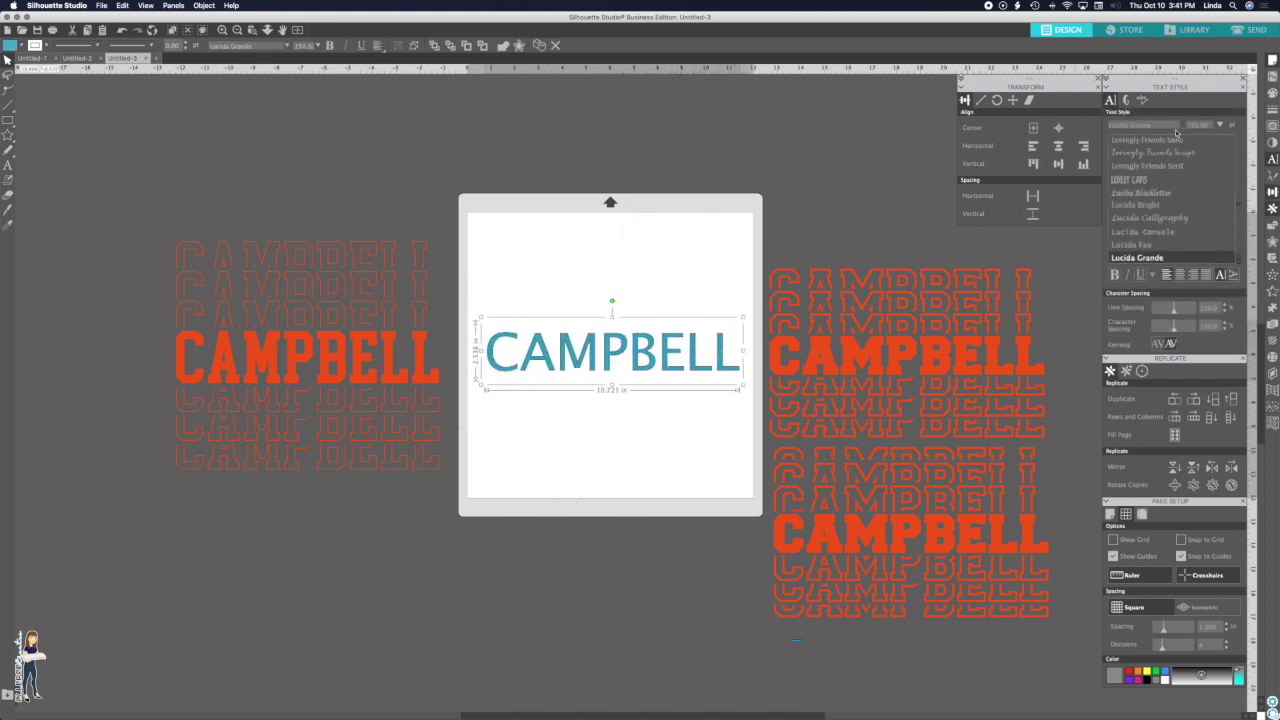
click(1105, 128)
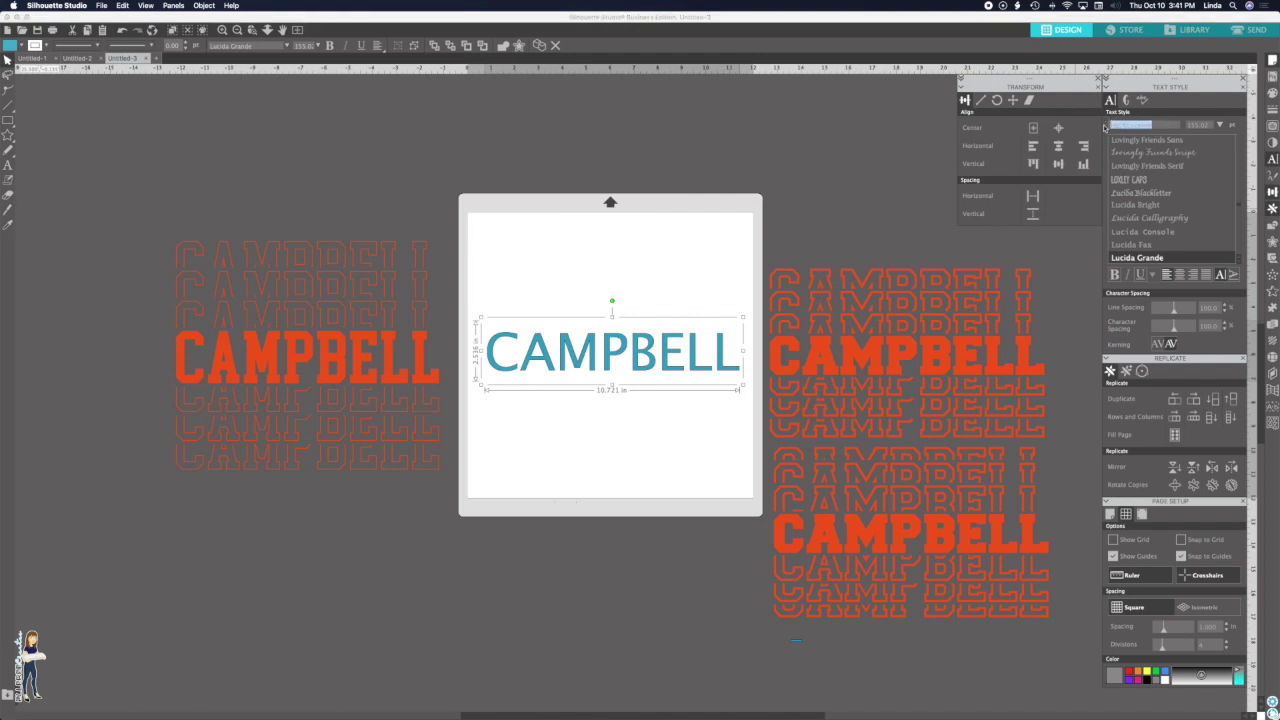
text(college block)
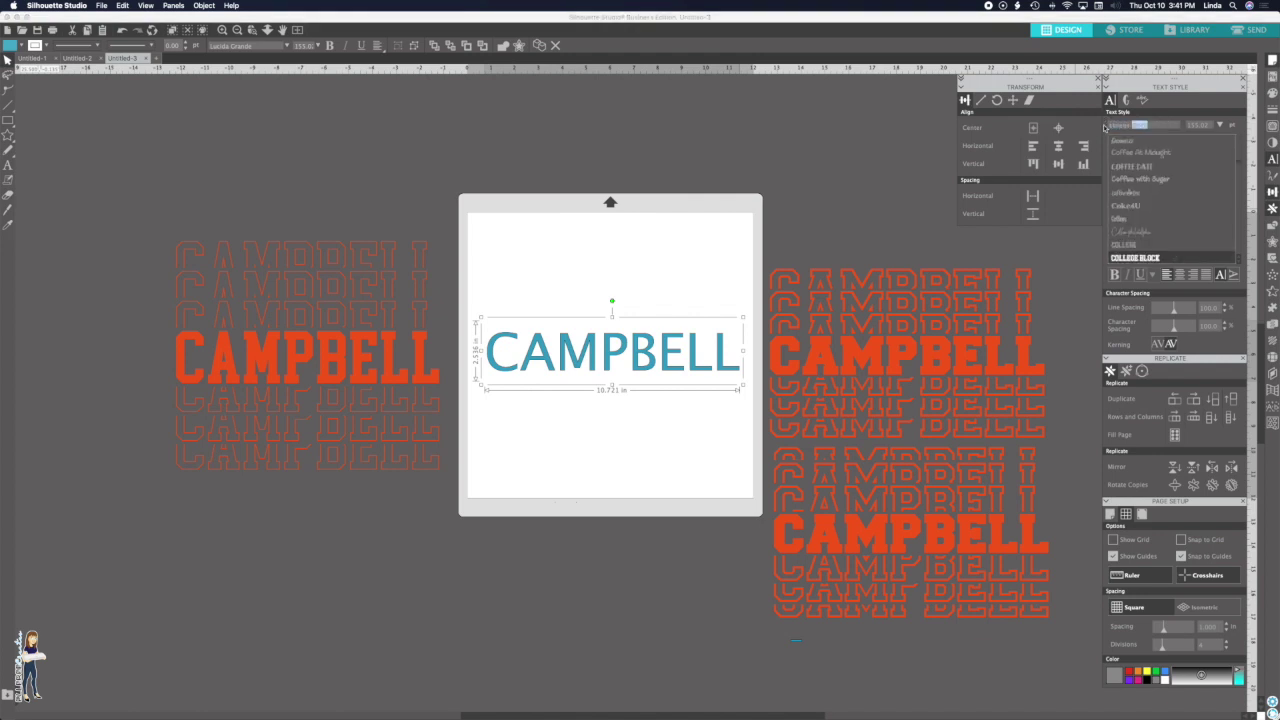
click(1170, 259)
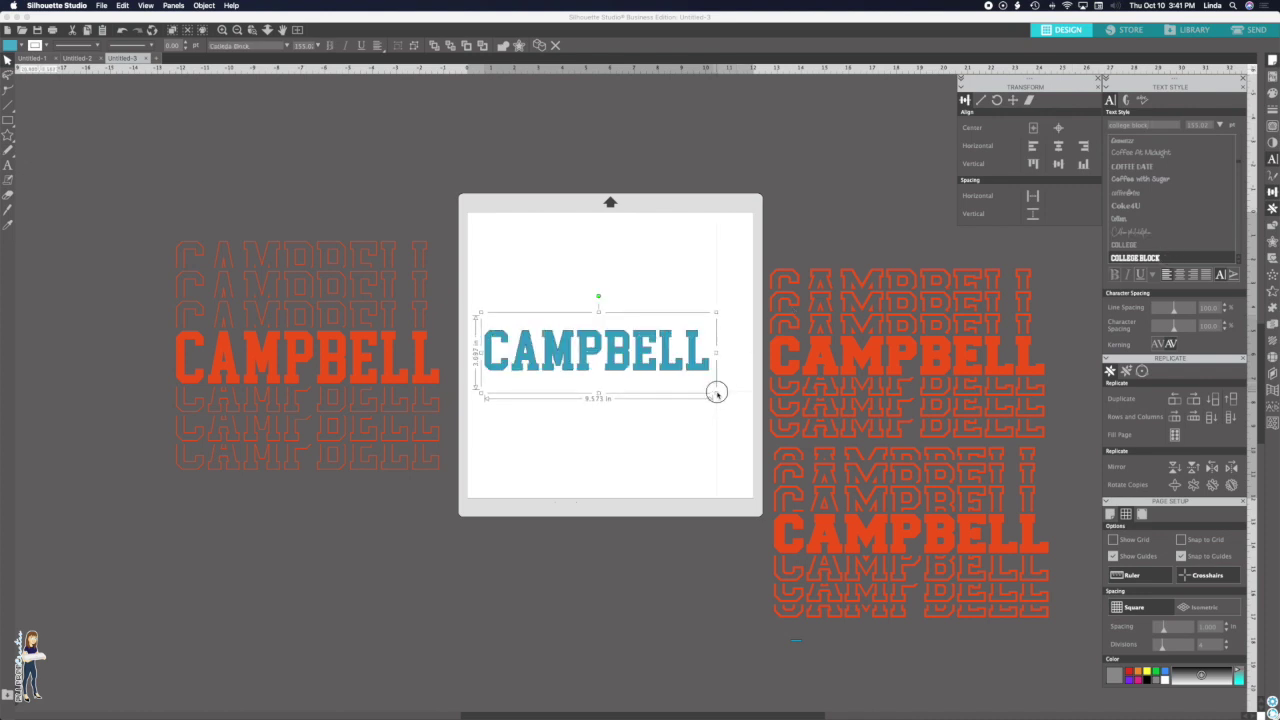
drag(715, 397, 751, 411)
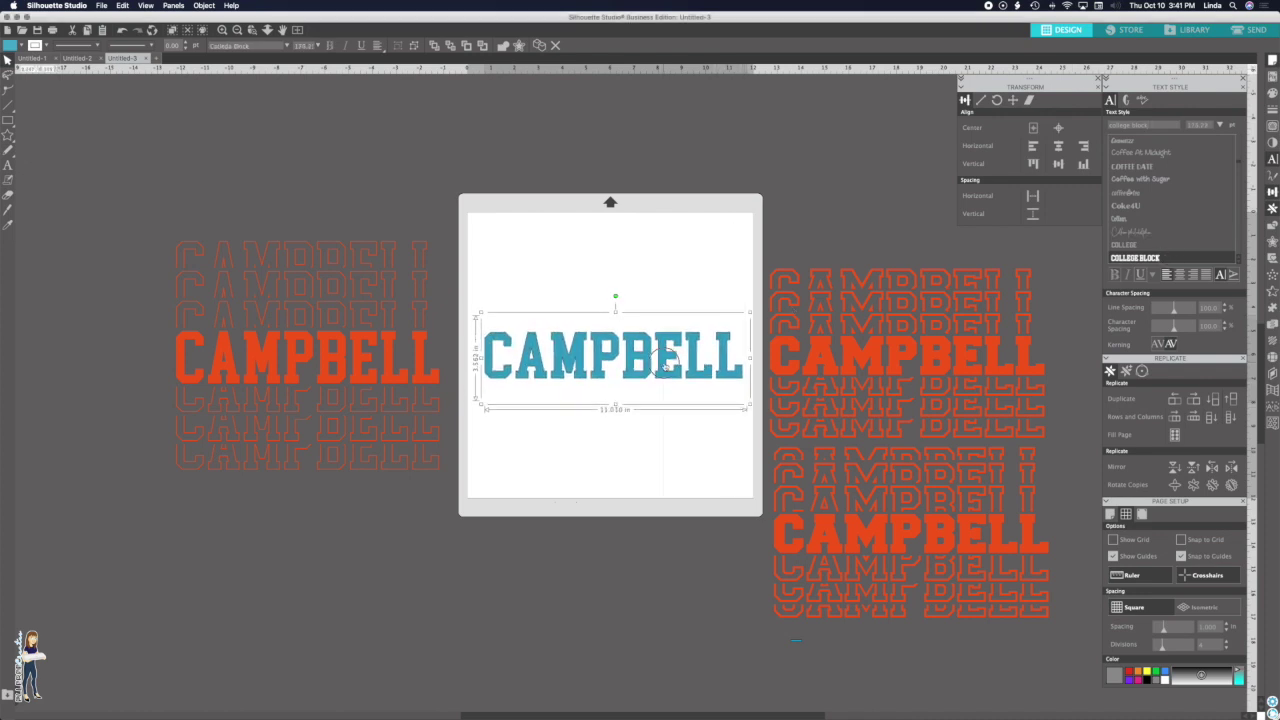
drag(663, 364, 645, 364)
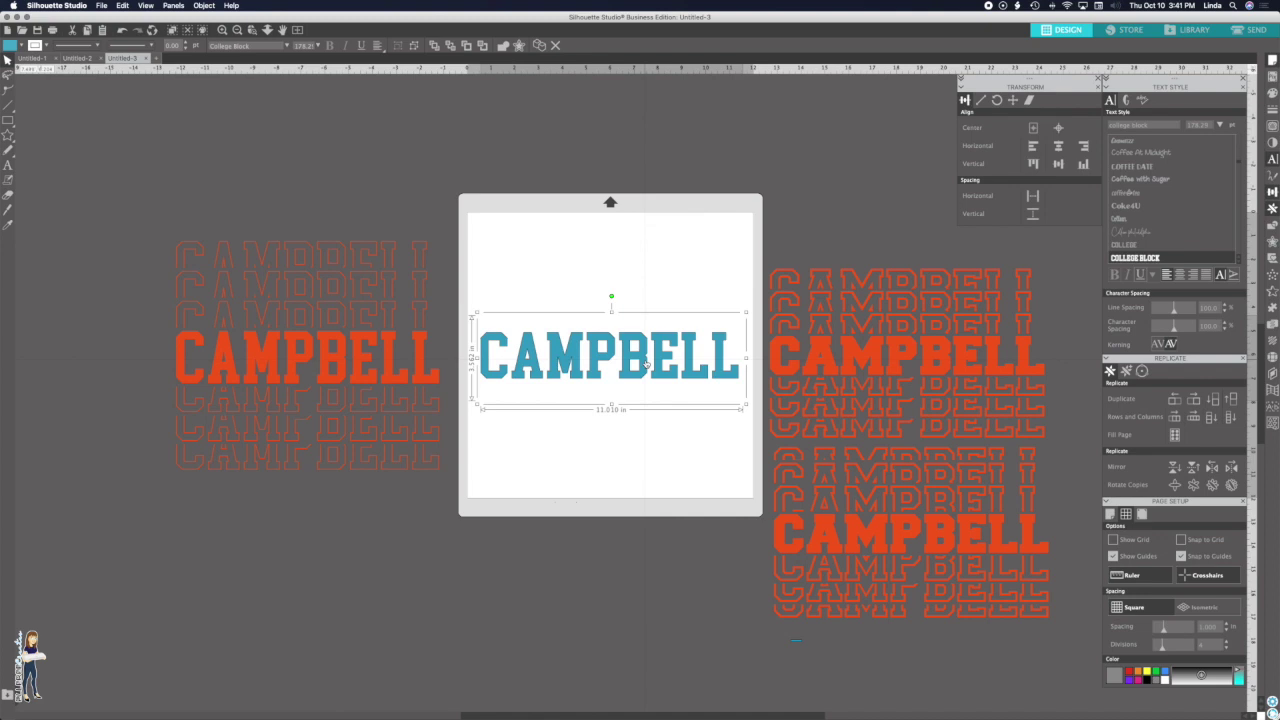
- Make CAMPBELL a compound path and duplicate it directly above the original
right_click(646, 363)
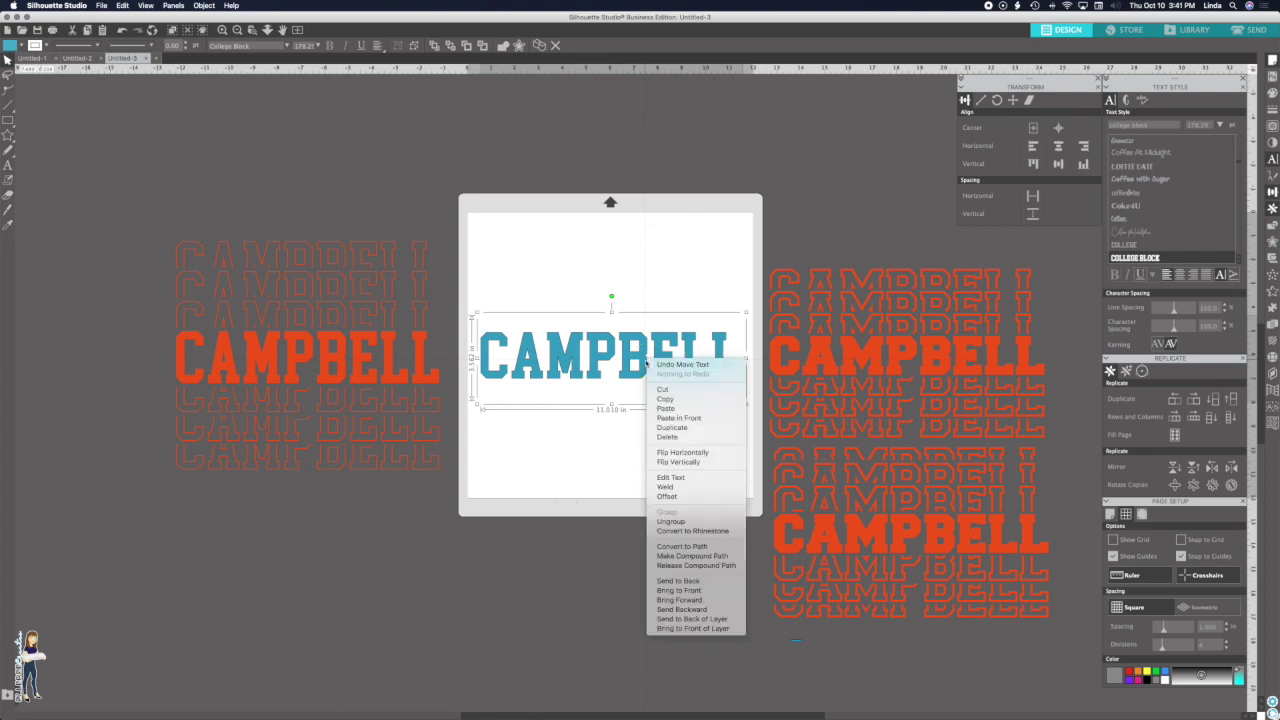
click(669, 556)
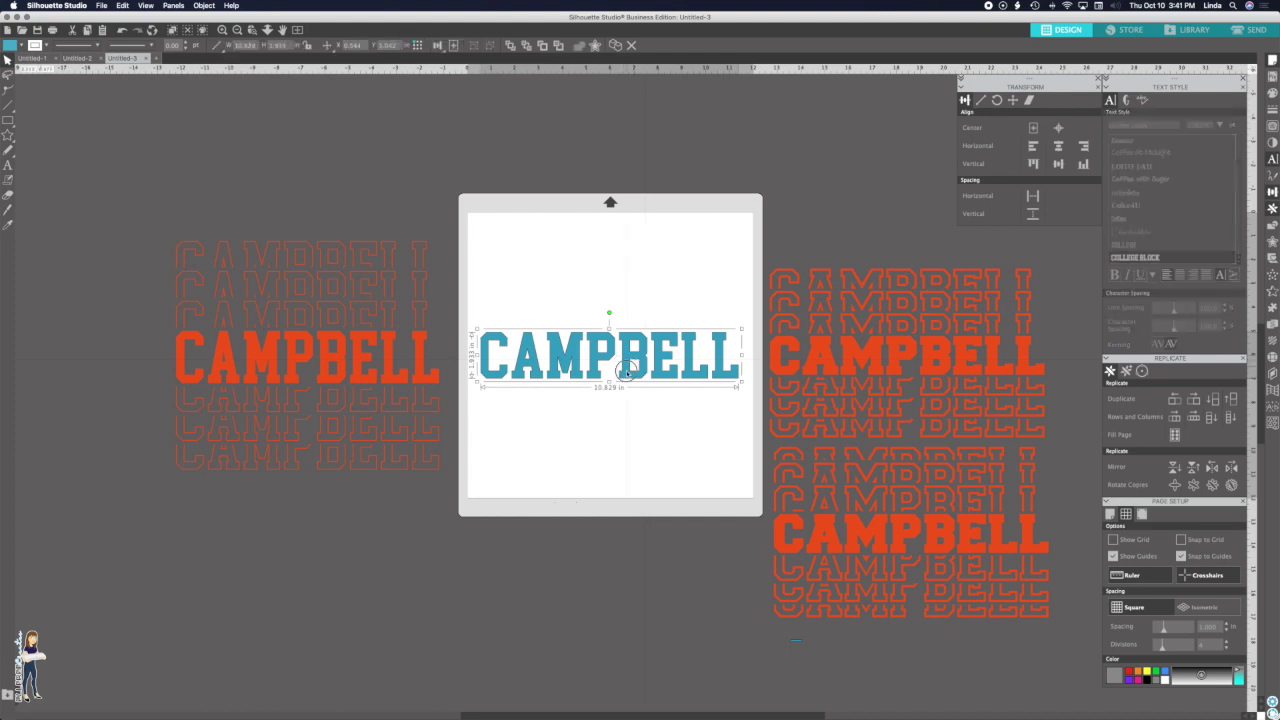
drag(621, 369, 621, 374)
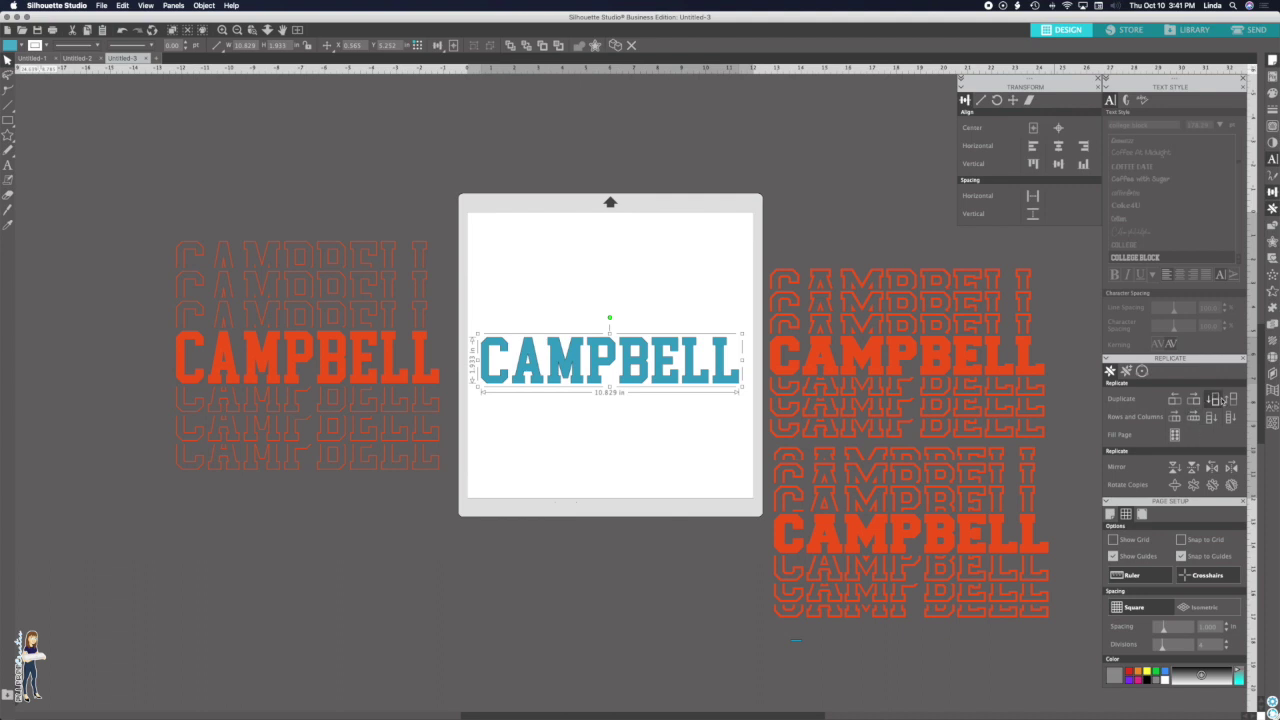
click(1233, 398)
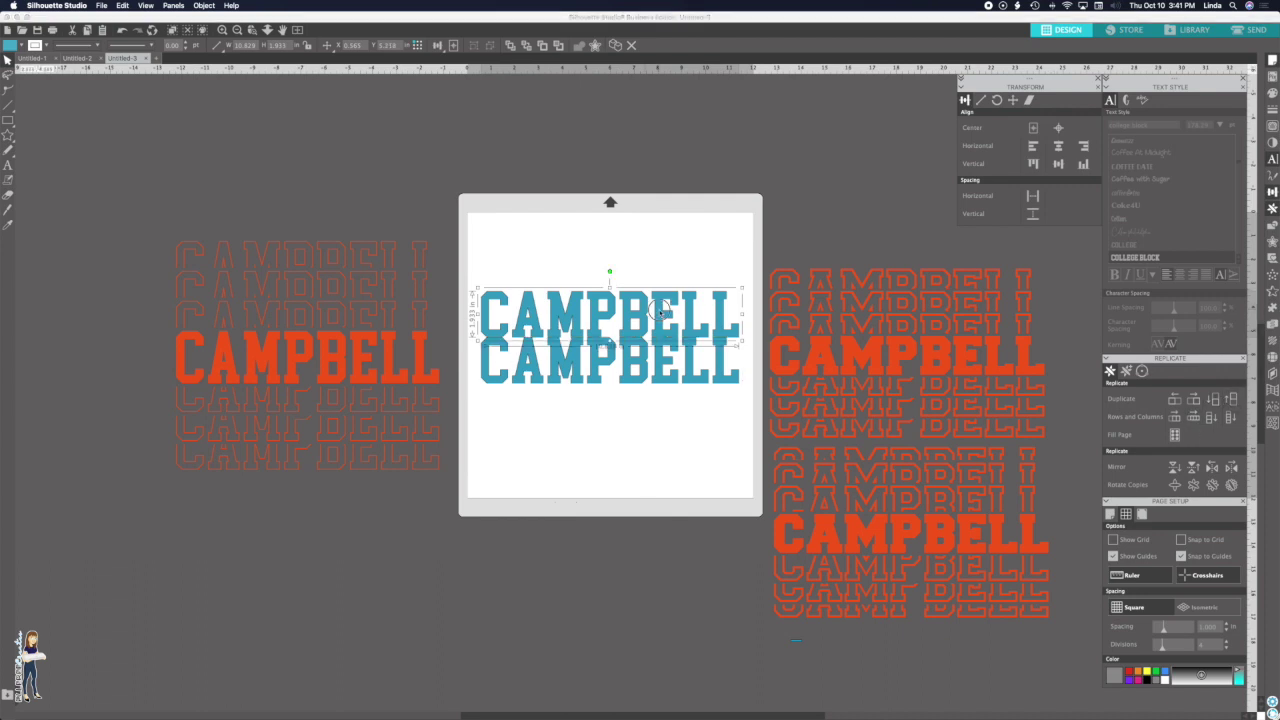
click(659, 303)
click(1270, 242)
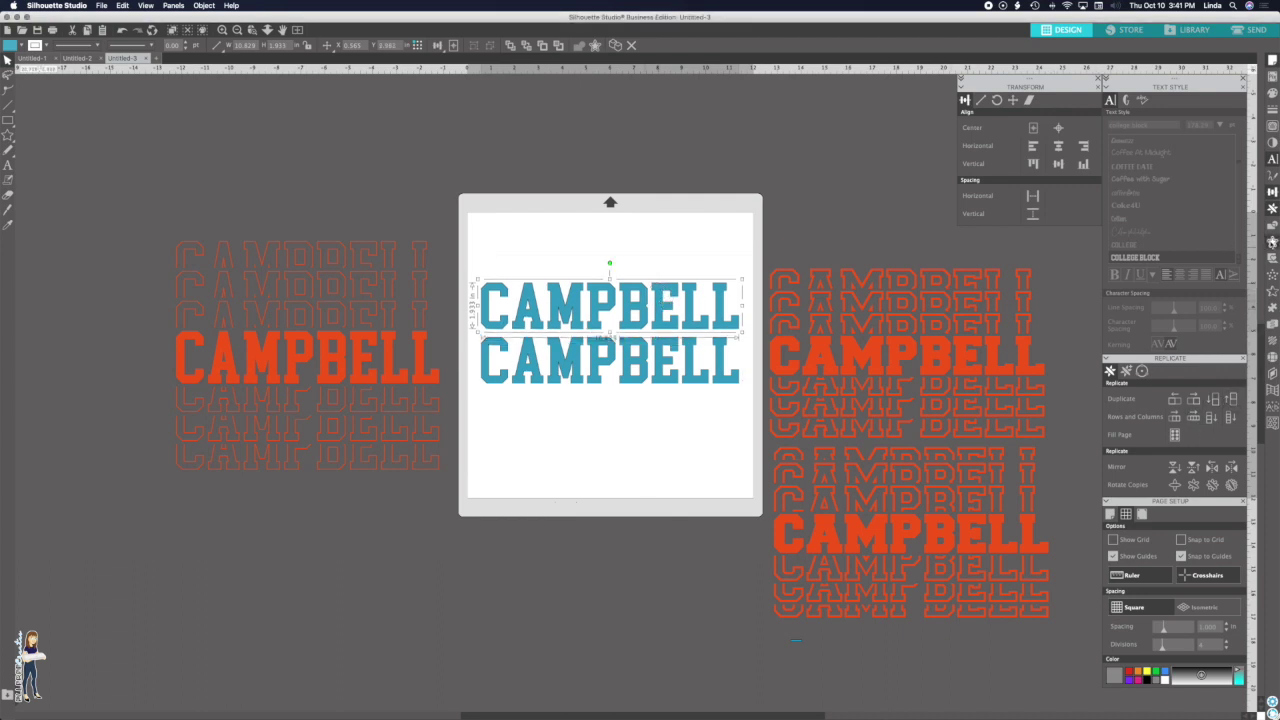
- Apply an internal offset with a slightly adjusted distance to the top CAMPBELL copy
drag(1030, 230, 738, 154)
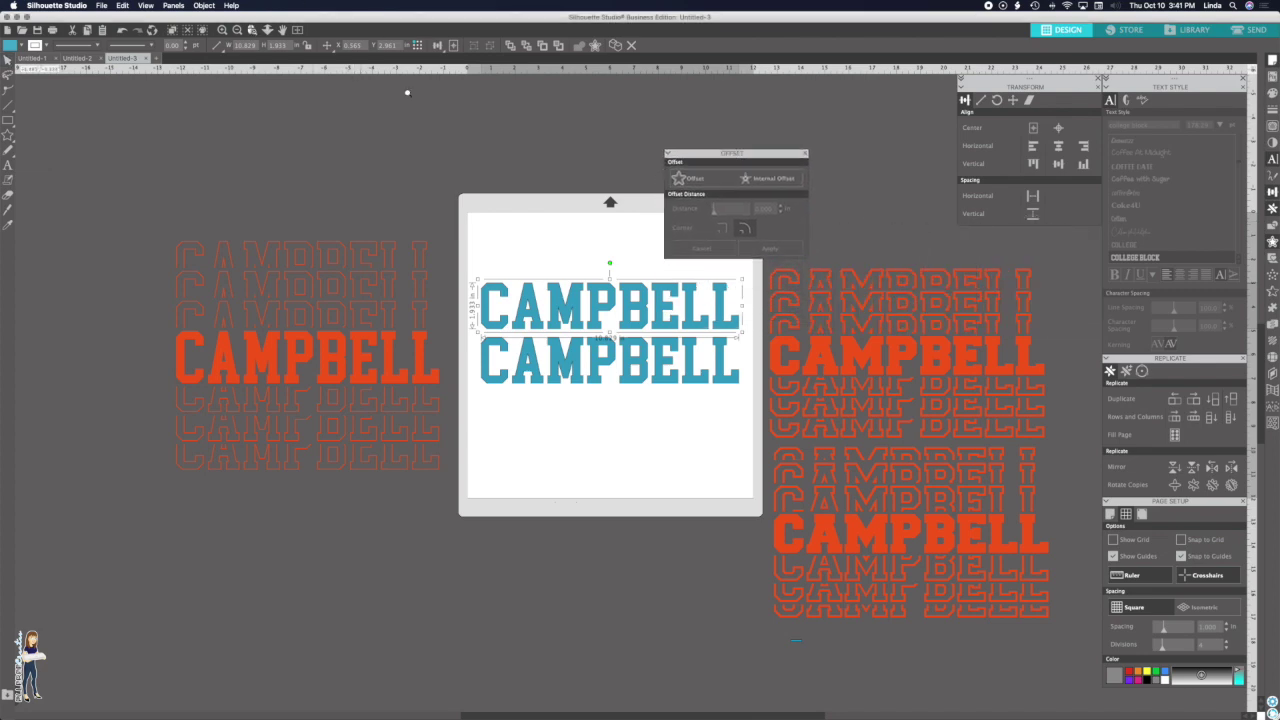
scroll(1064, 420, up, 1)
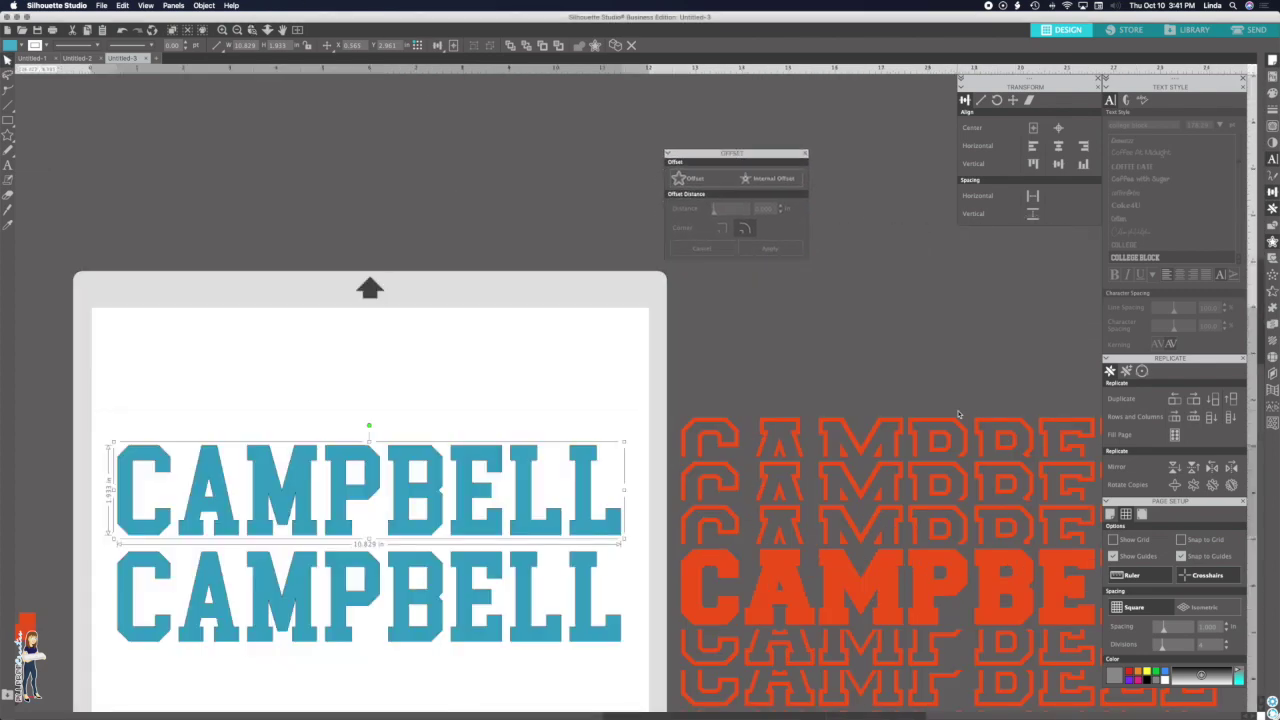
drag(770, 156, 660, 281)
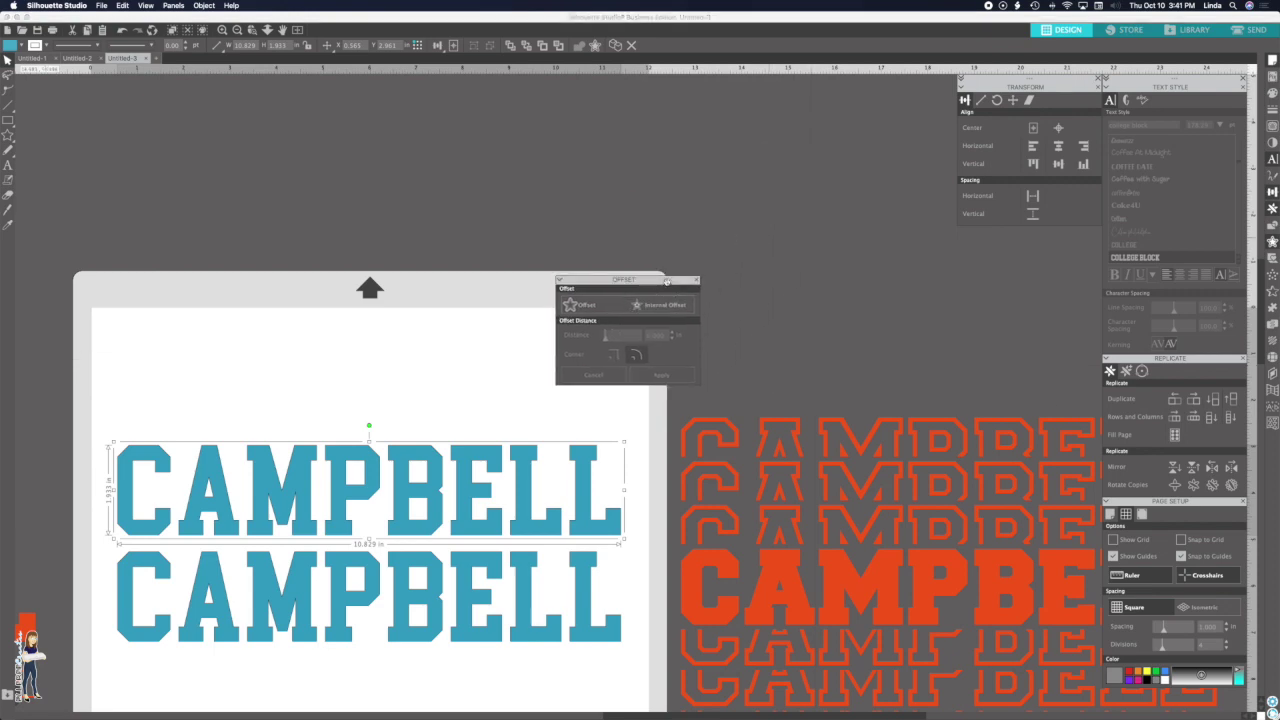
click(656, 306)
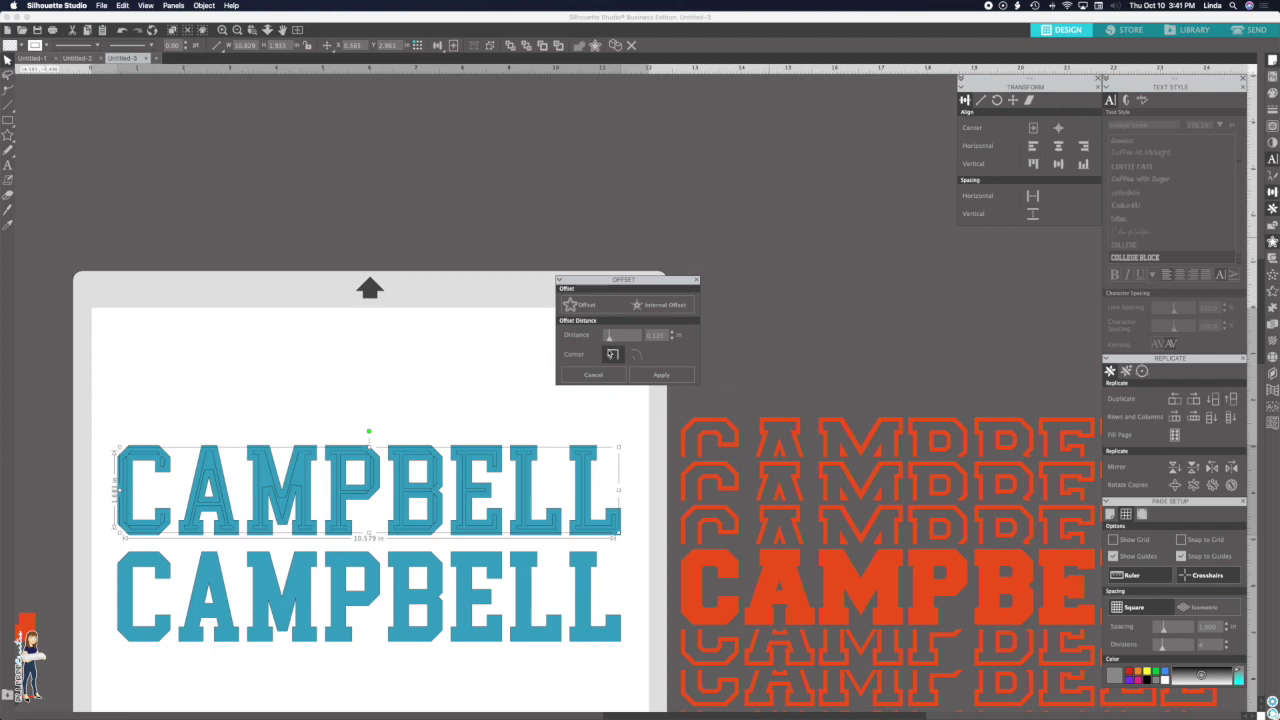
click(672, 341)
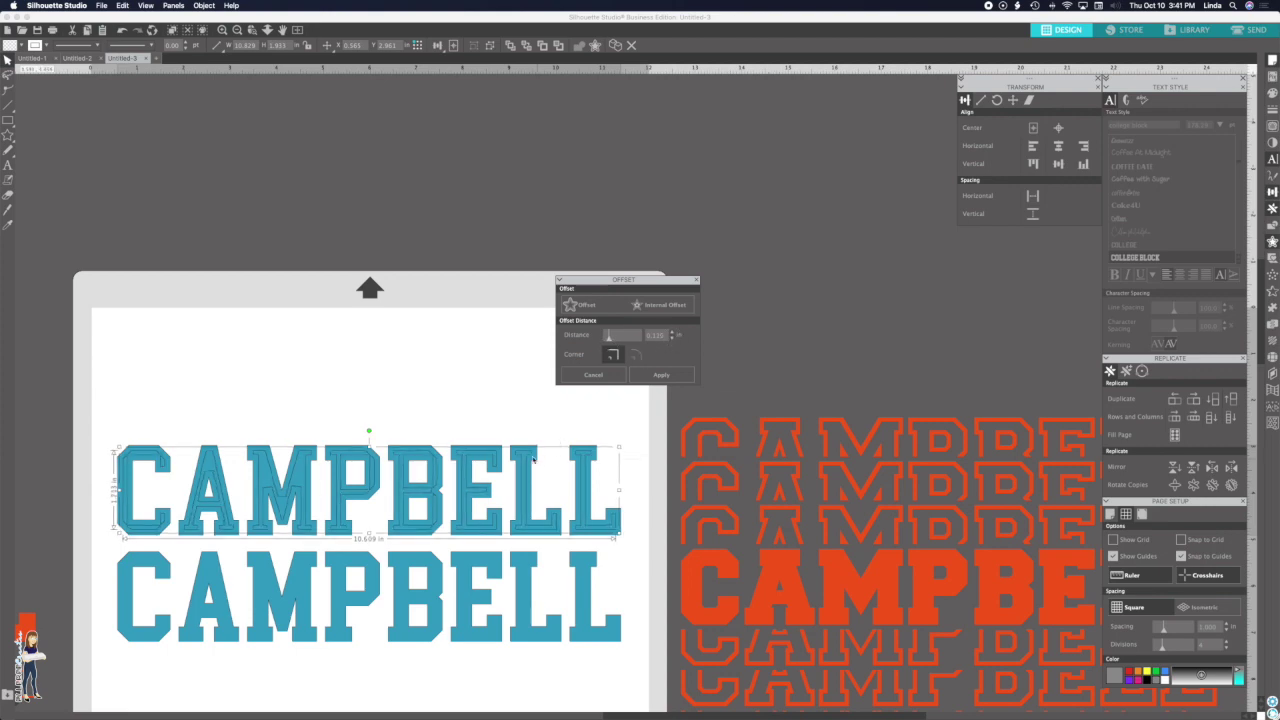
click(672, 341)
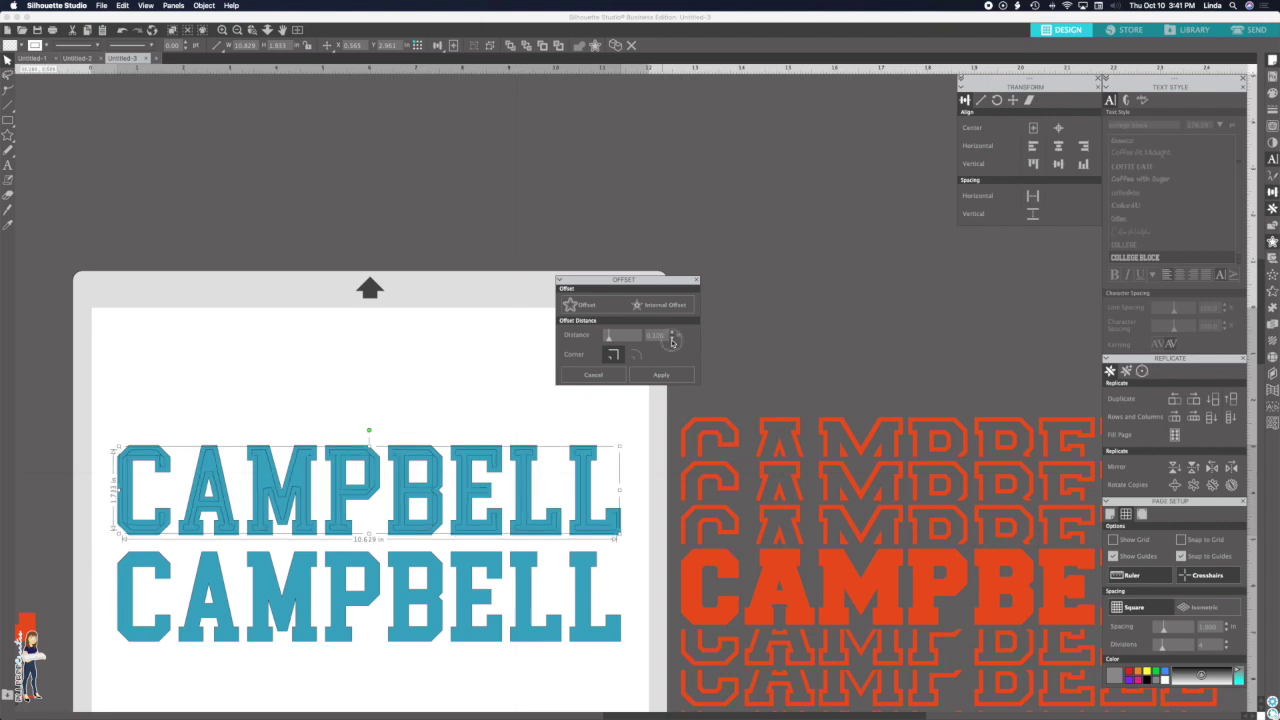
click(672, 341)
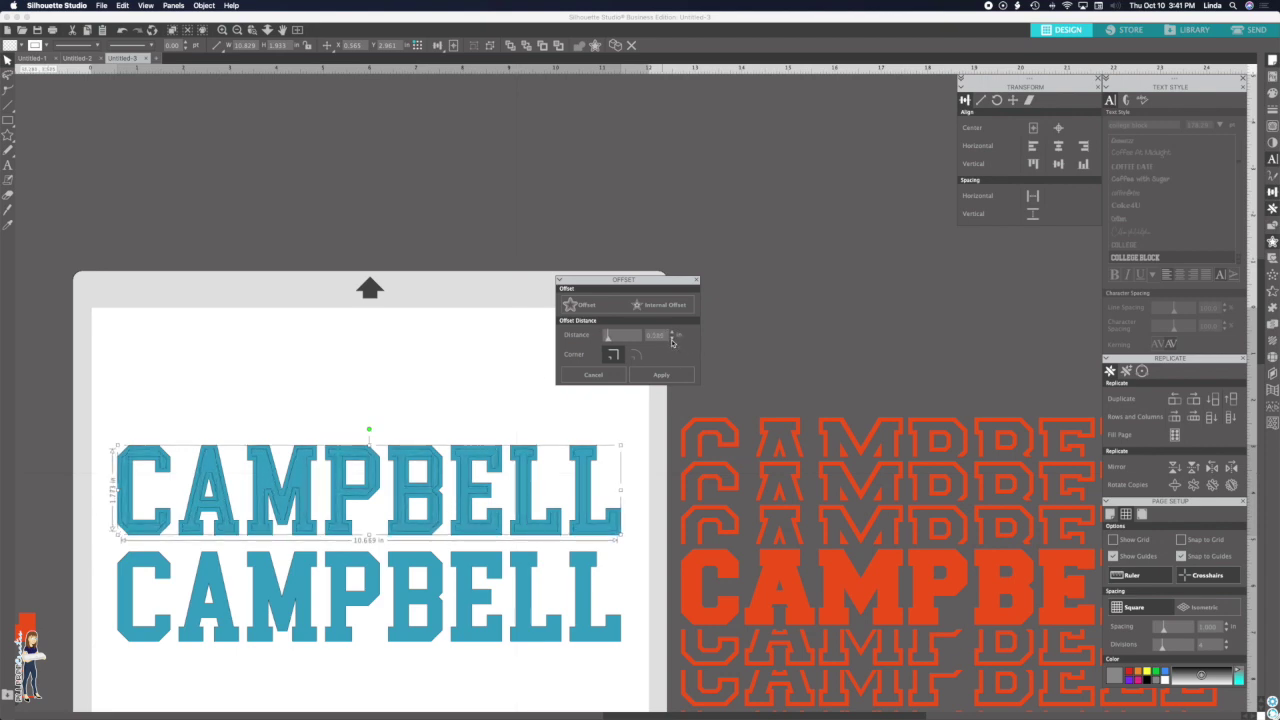
click(672, 341)
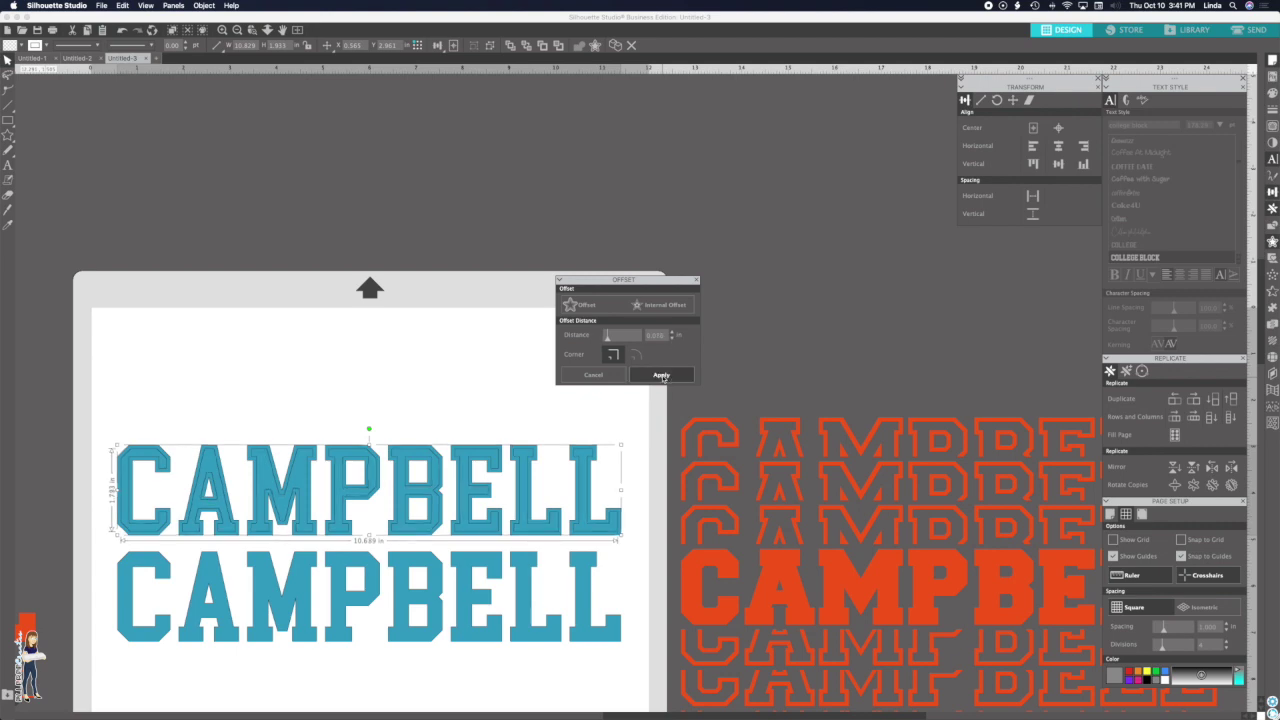
click(661, 374)
click(106, 417)
click(279, 478)
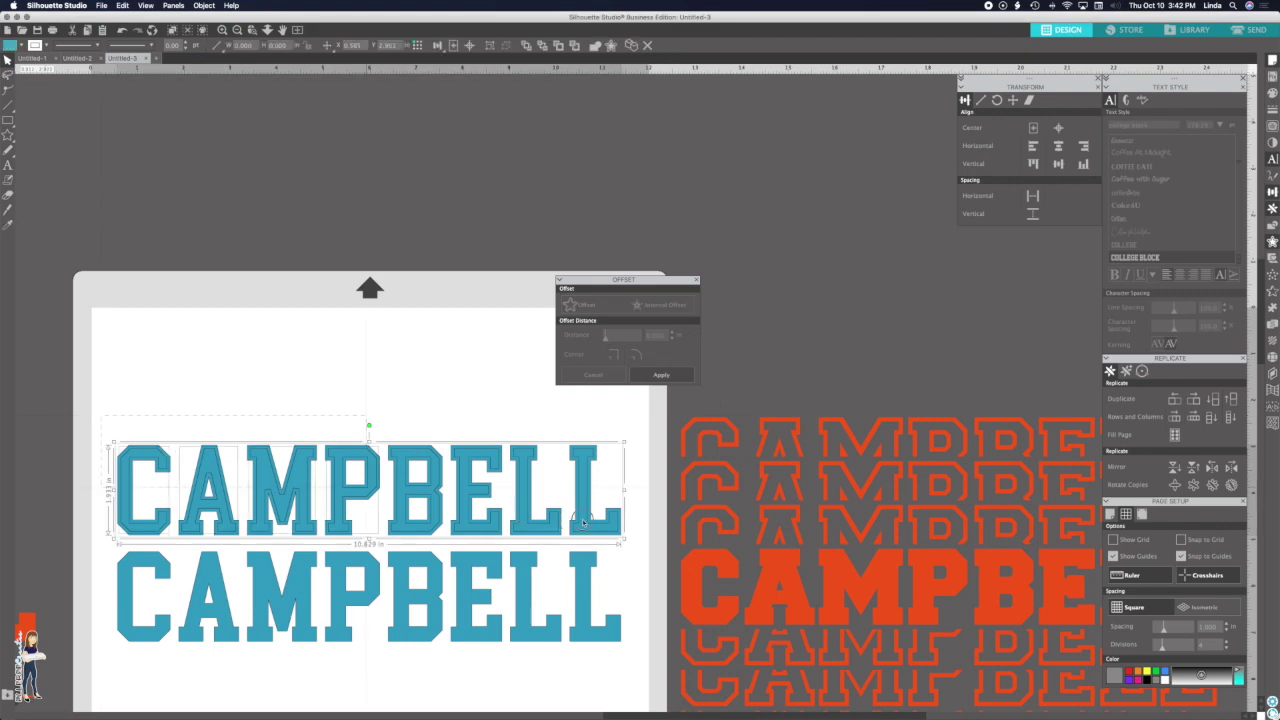
- Combine the top CAMPBELL and its offset into a compound path, leaving hollow outlined letters
right_click(457, 476)
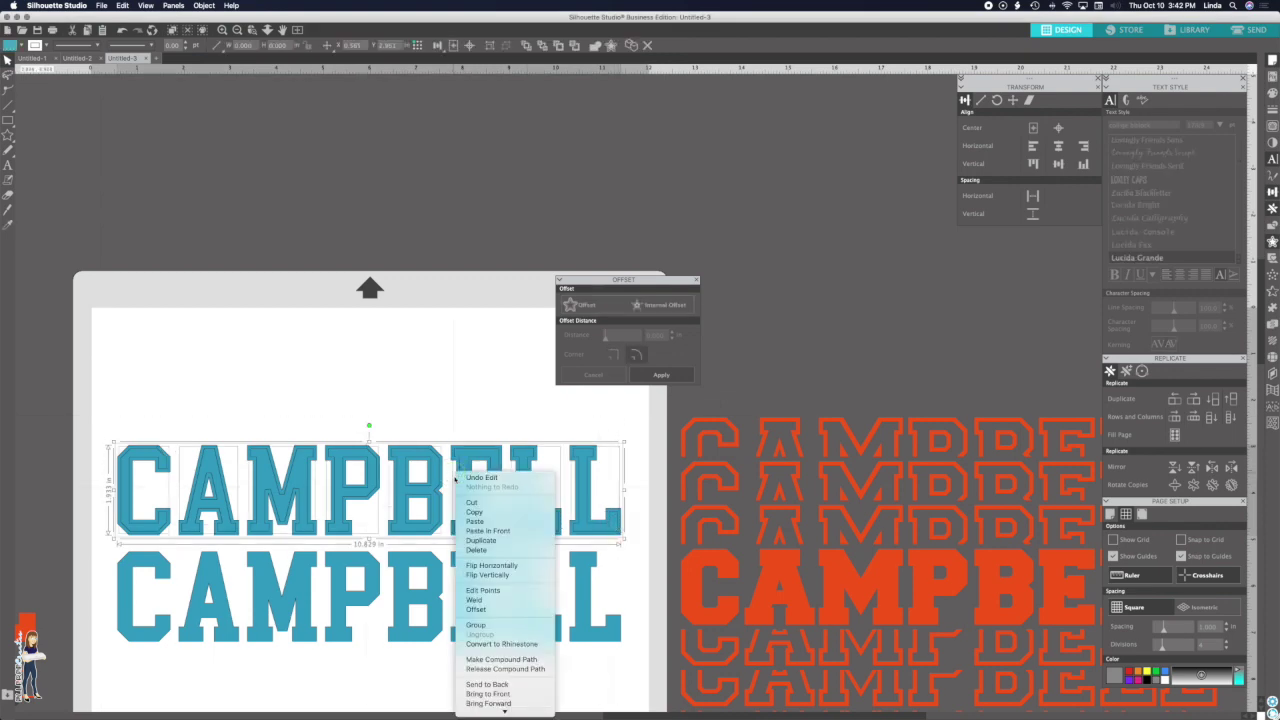
click(487, 663)
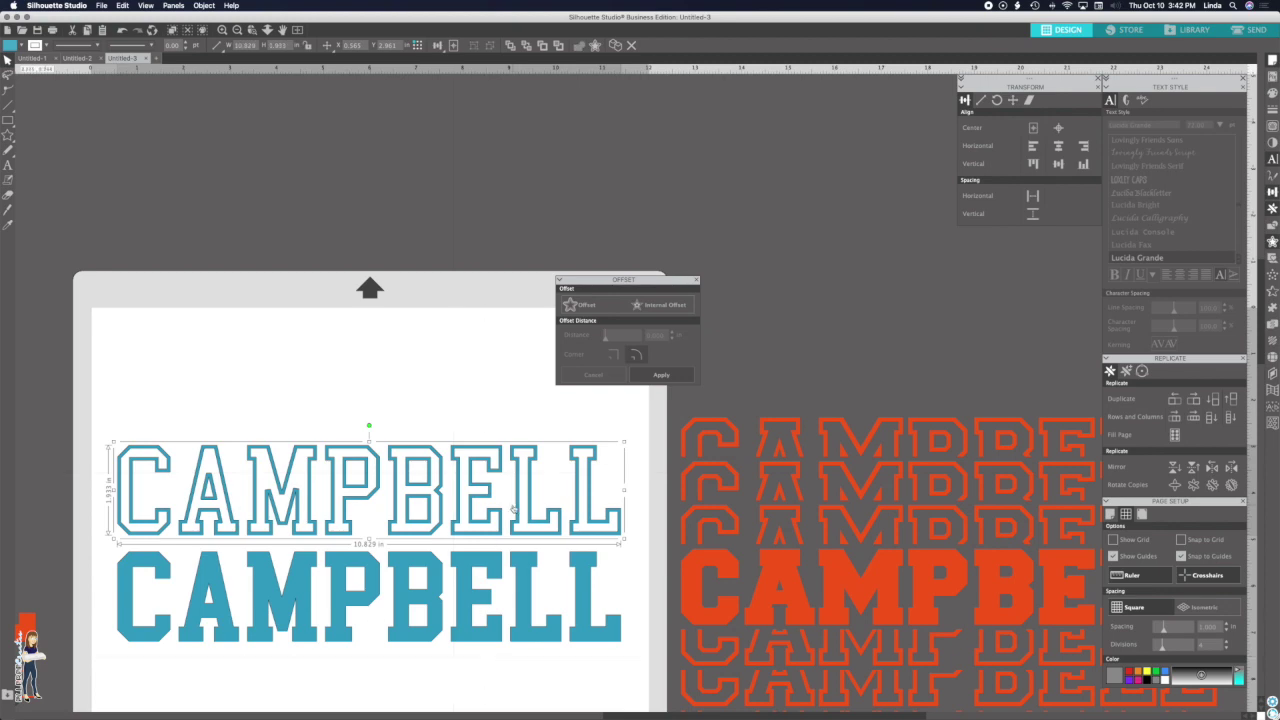
drag(598, 279, 853, 265)
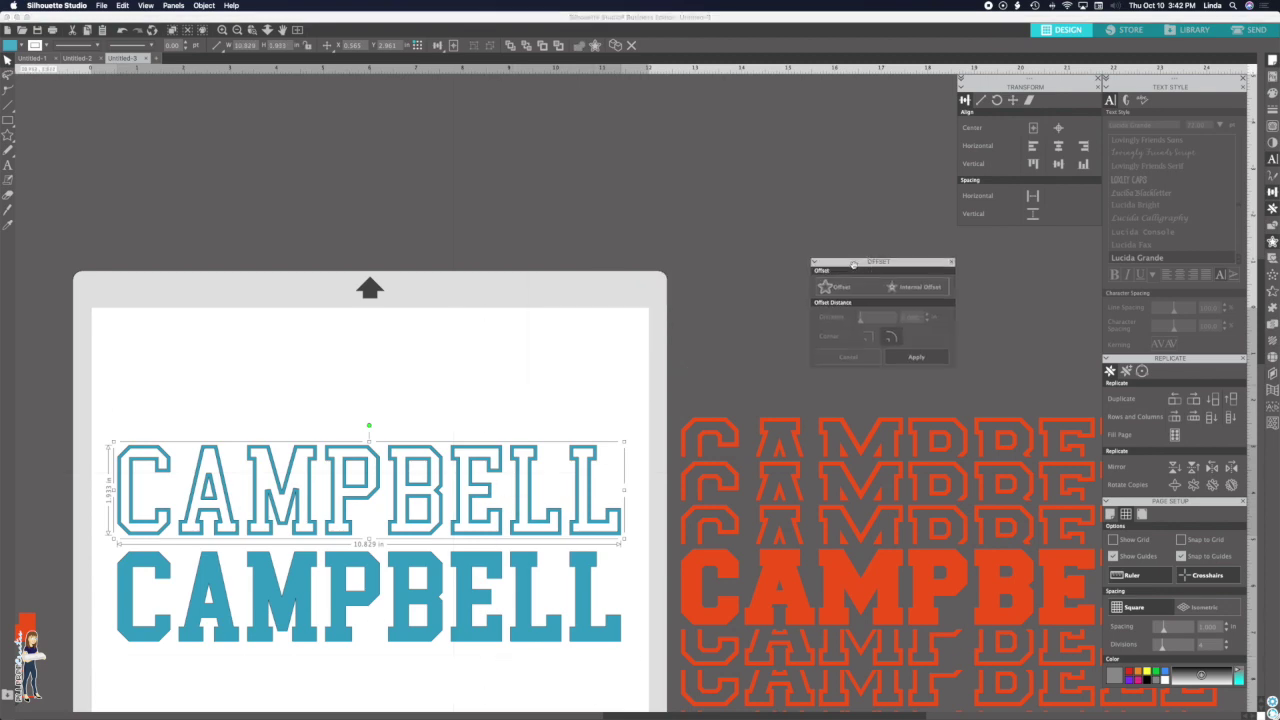
- Knife-slice the outlined CAMPBELL horizontally through its middle and group each half
click(8, 210)
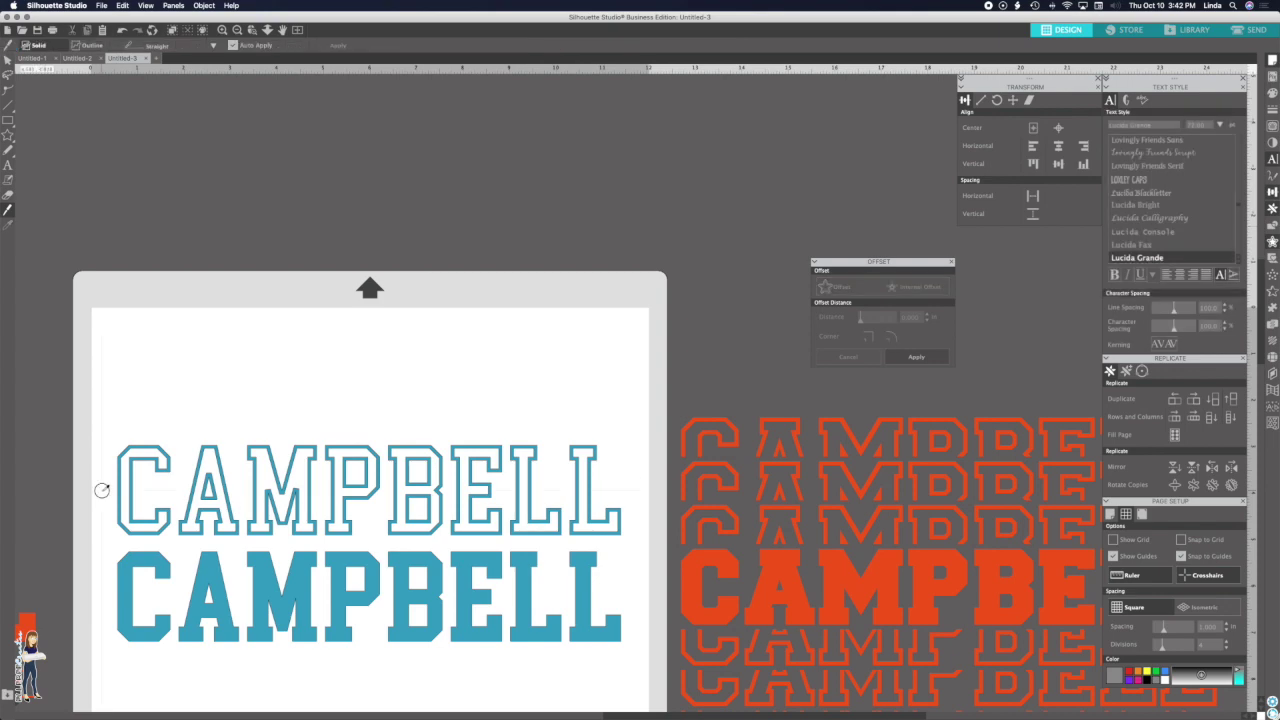
mouse_move(104, 490)
mouse_down()
mouse_move(640, 494)
mouse_move(568, 530)
mouse_move(118, 533)
mouse_up()
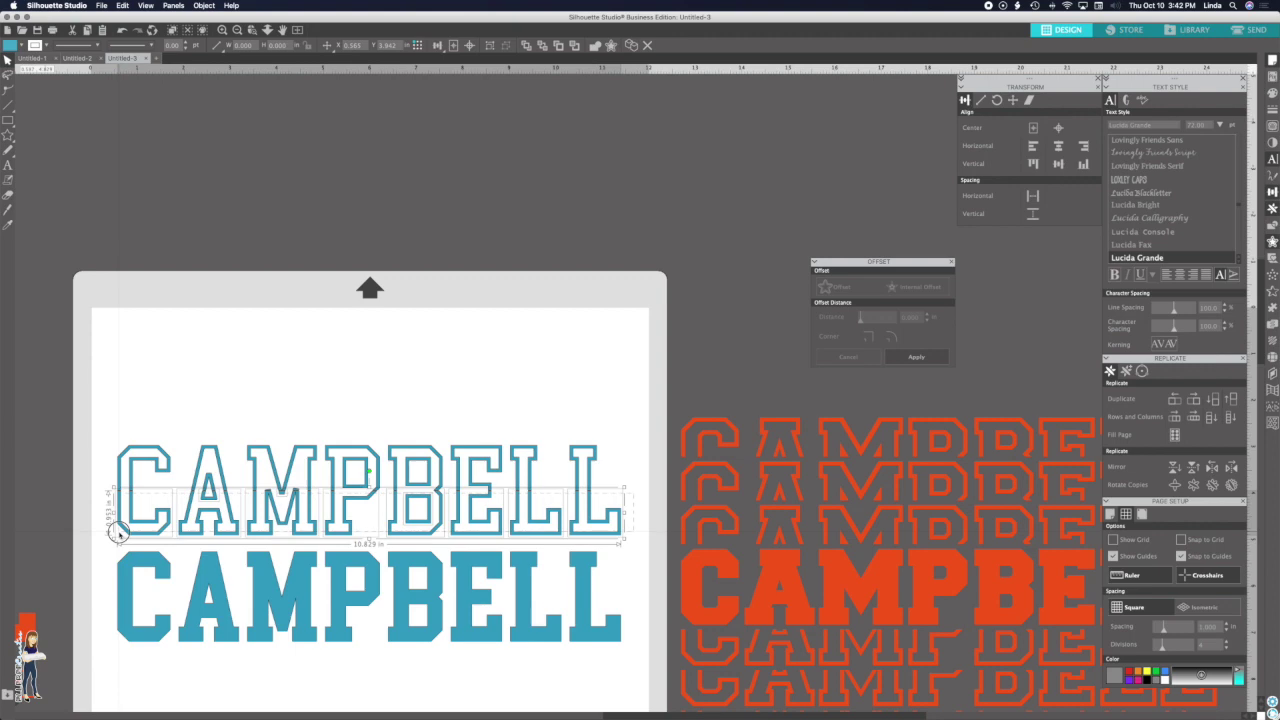
right_click(143, 521)
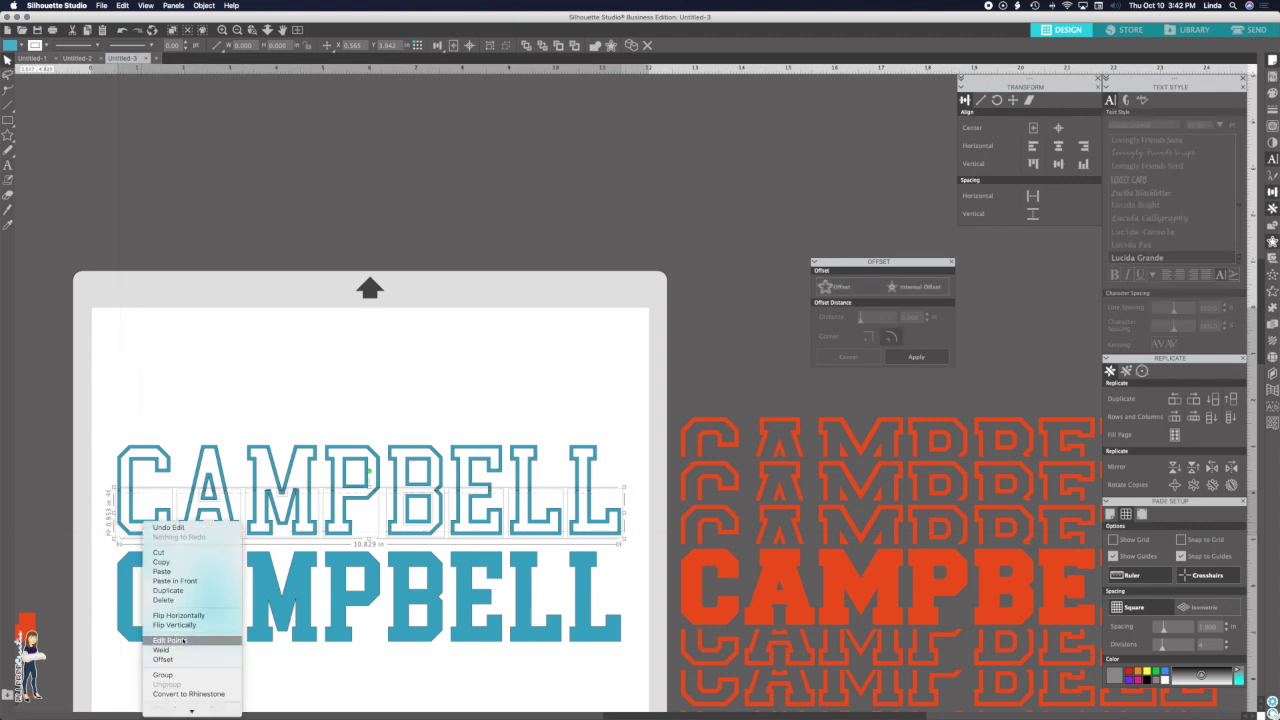
click(180, 675)
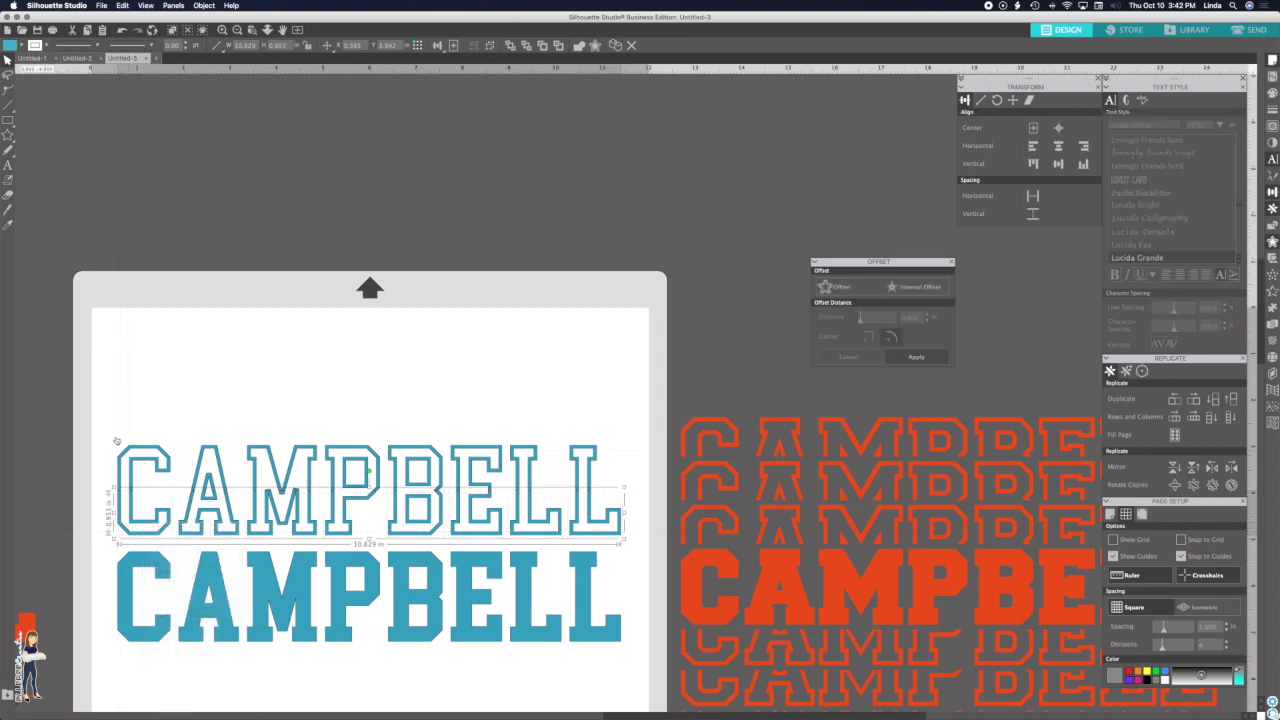
drag(116, 441, 662, 490)
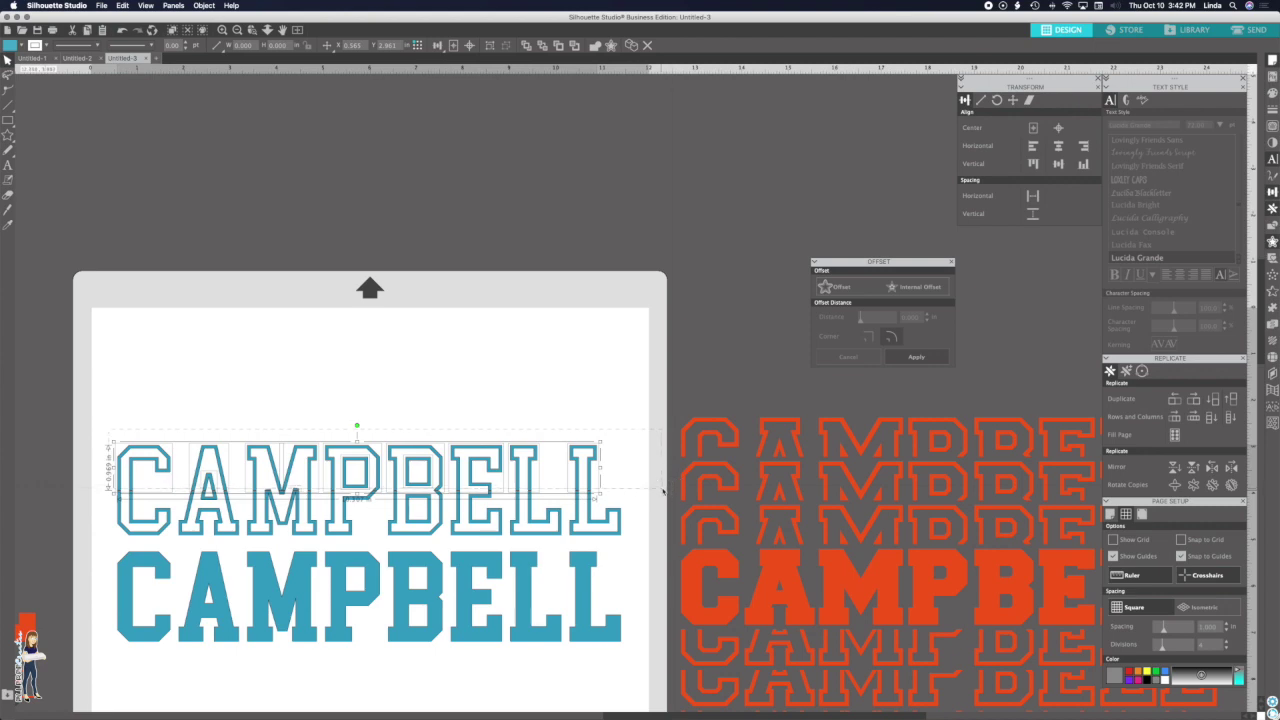
right_click(546, 457)
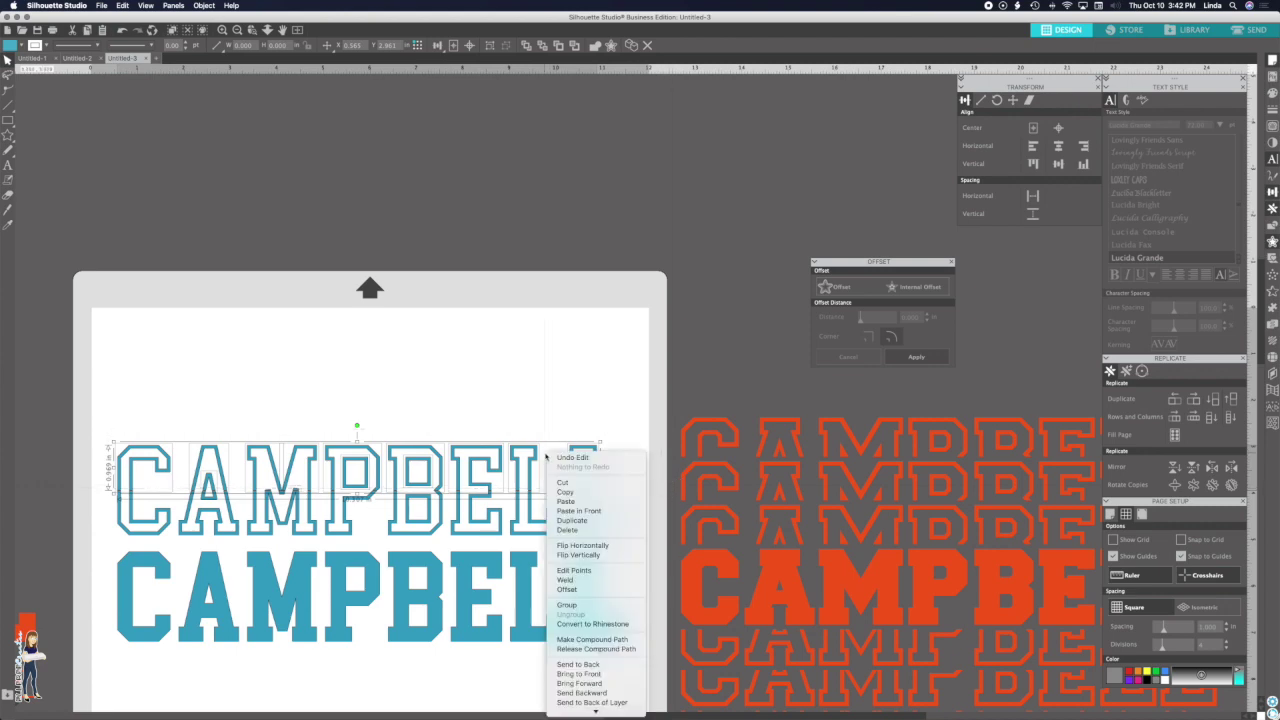
click(566, 605)
- Place the lower half below the solid CAMPBELL and the top half just above it
drag(512, 525, 510, 690)
click(539, 488)
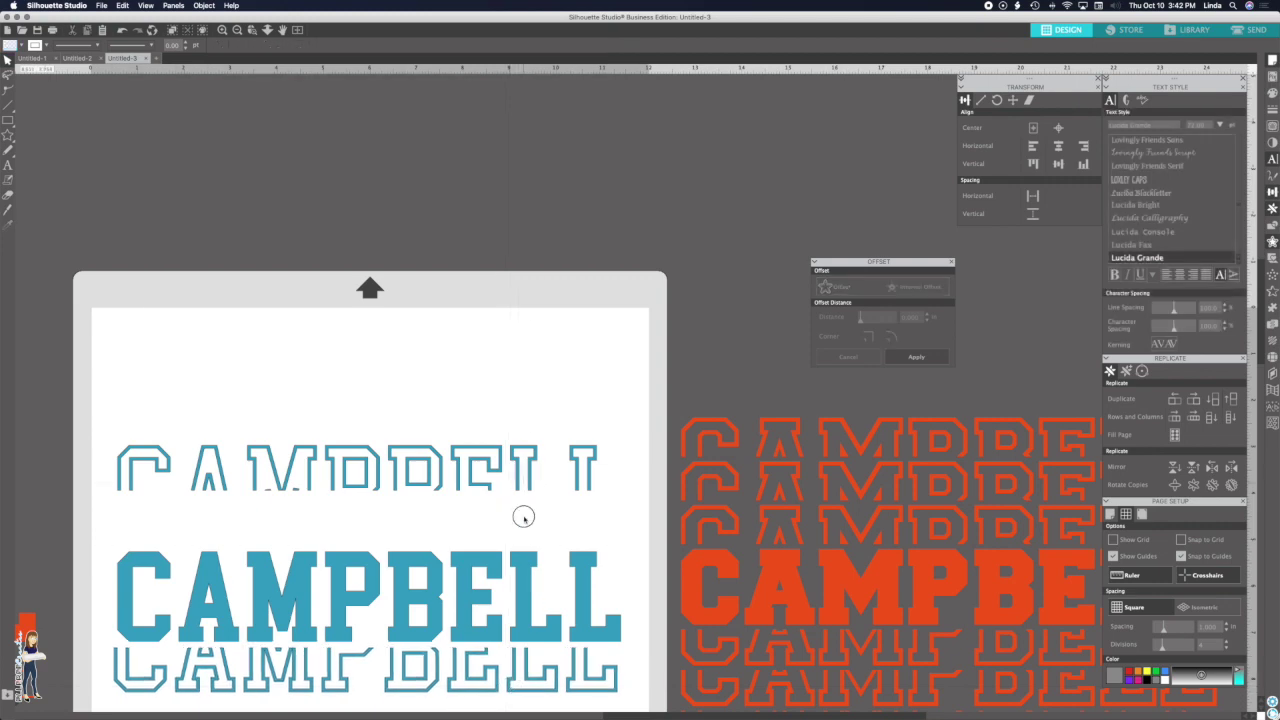
drag(535, 440, 533, 500)
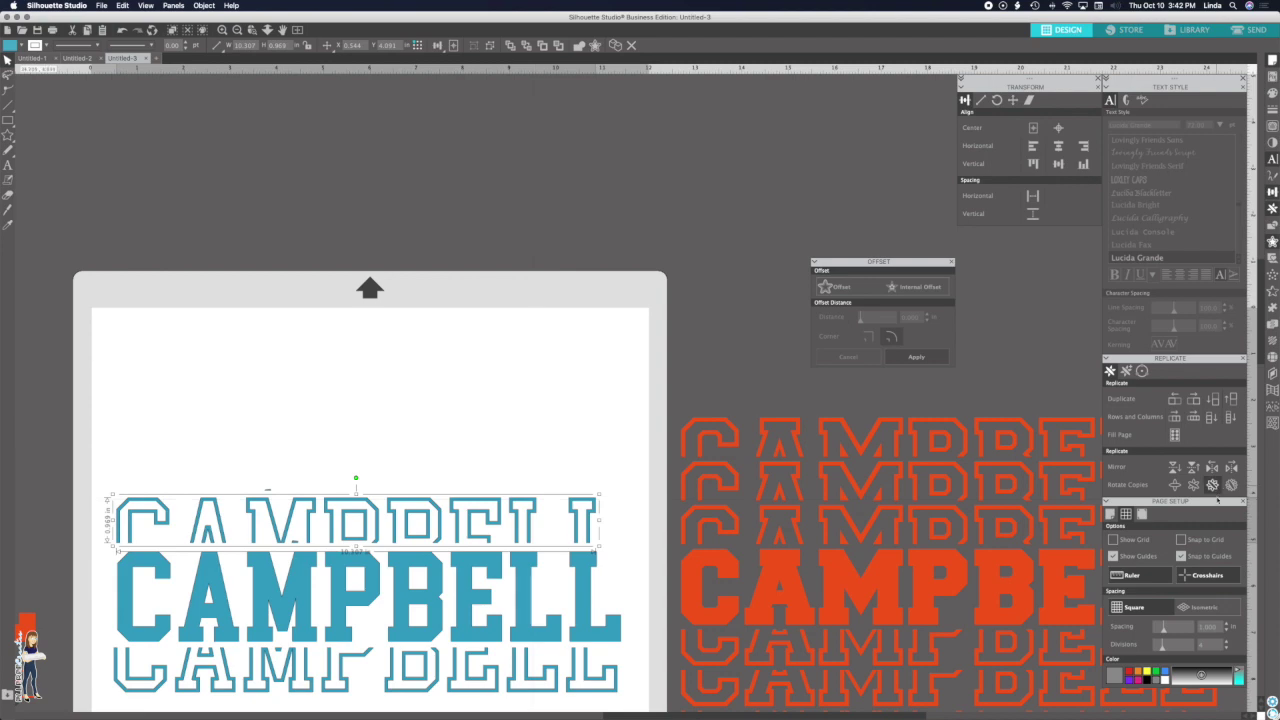
- Duplicate the top half twice above and the bottom half twice below
click(1232, 399)
click(1232, 399)
scroll(666, 423, down, 3)
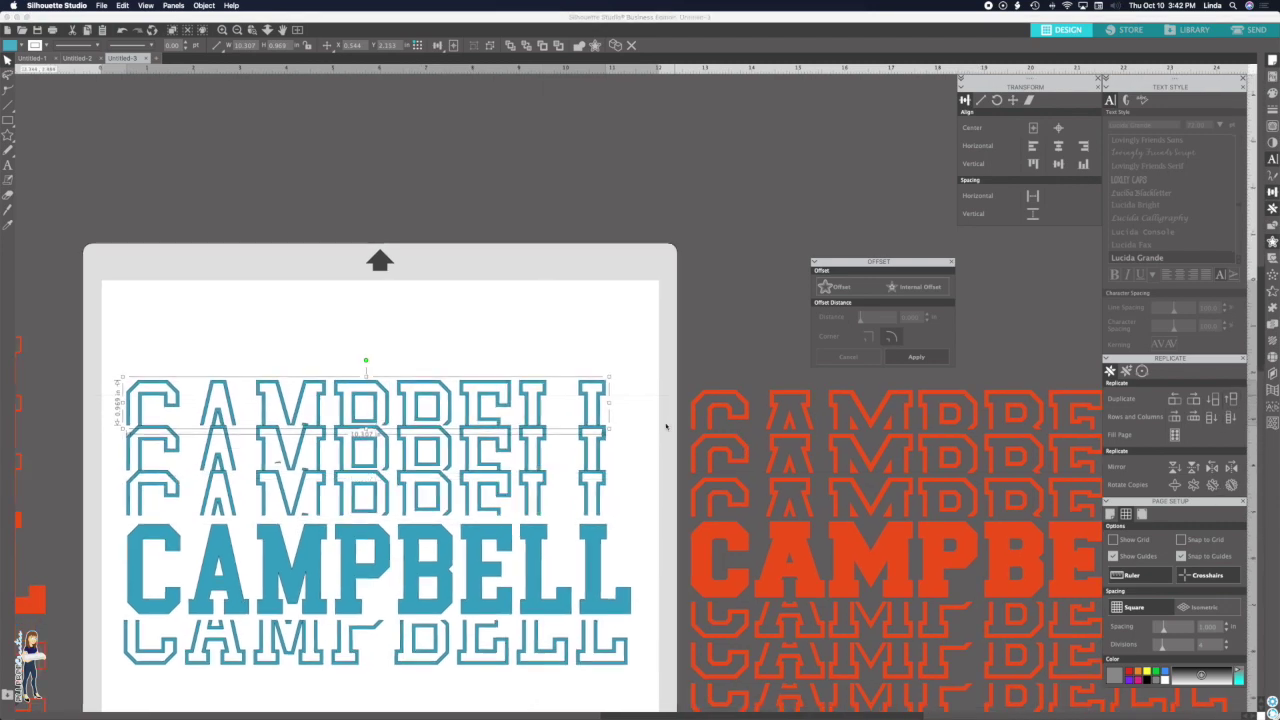
click(612, 600)
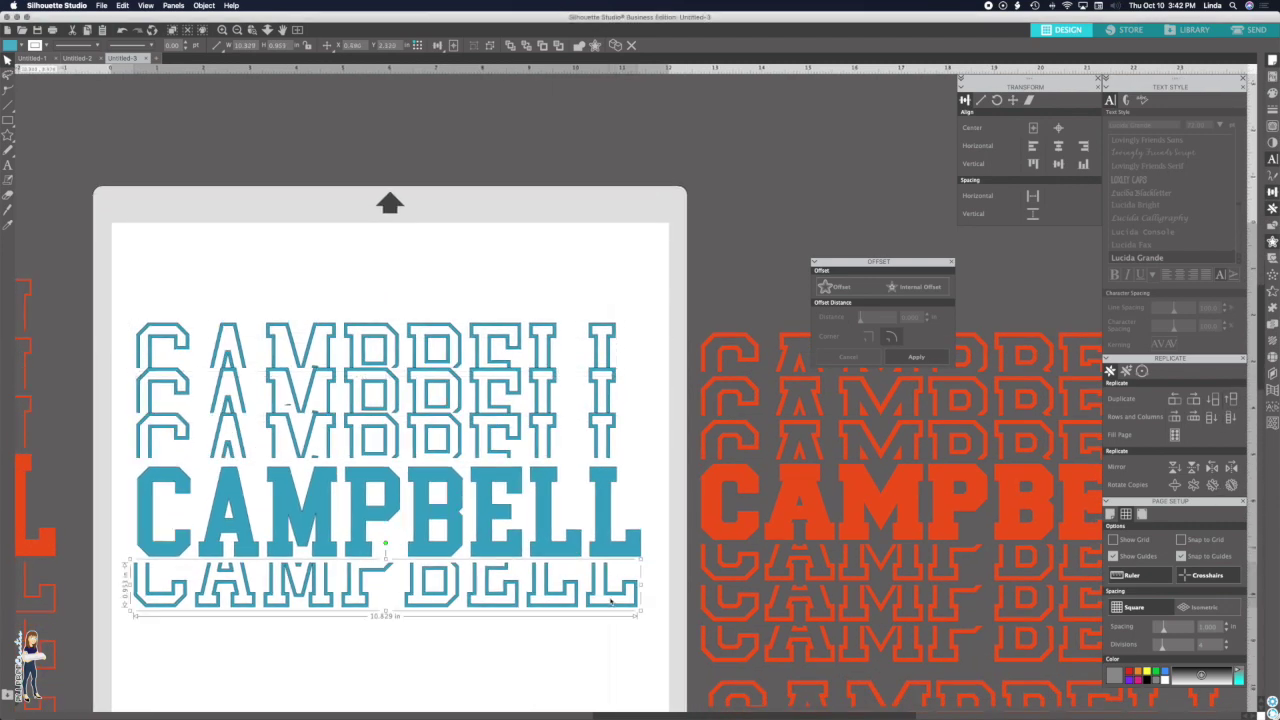
click(1212, 416)
- Space all CAMPBELL pieces evenly top to bottom and align them
drag(501, 306, 391, 640)
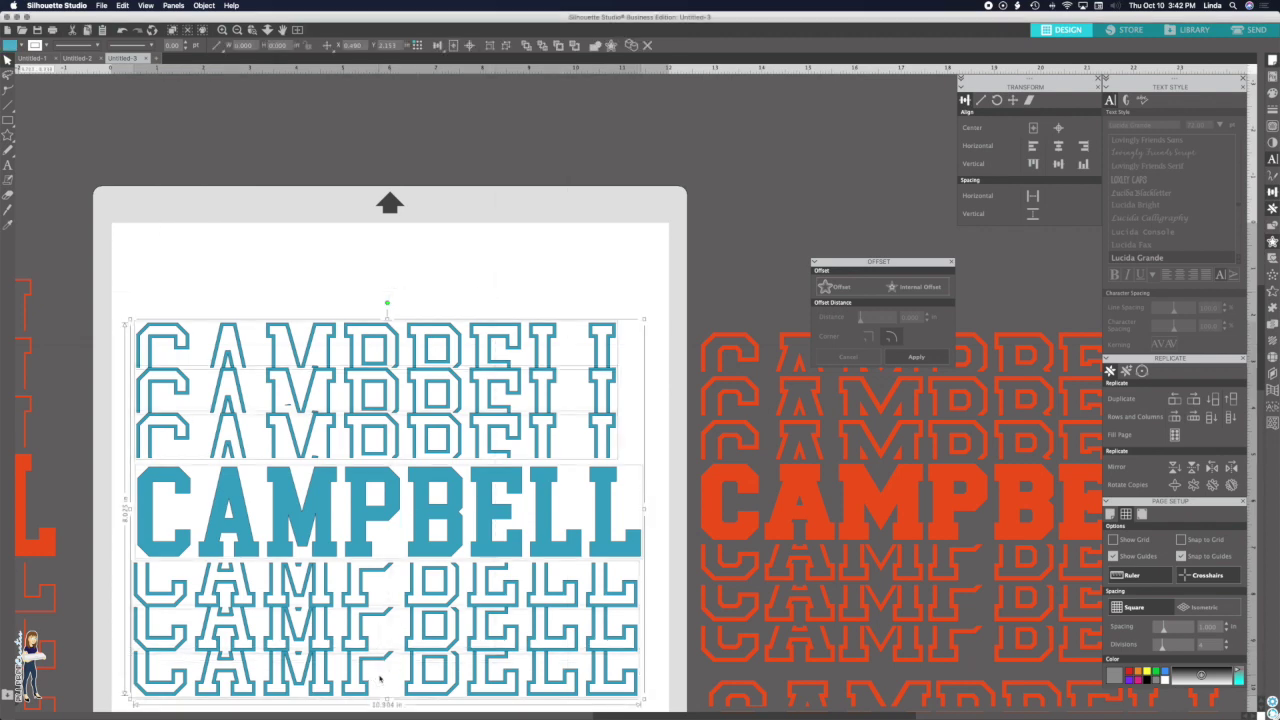
click(1032, 213)
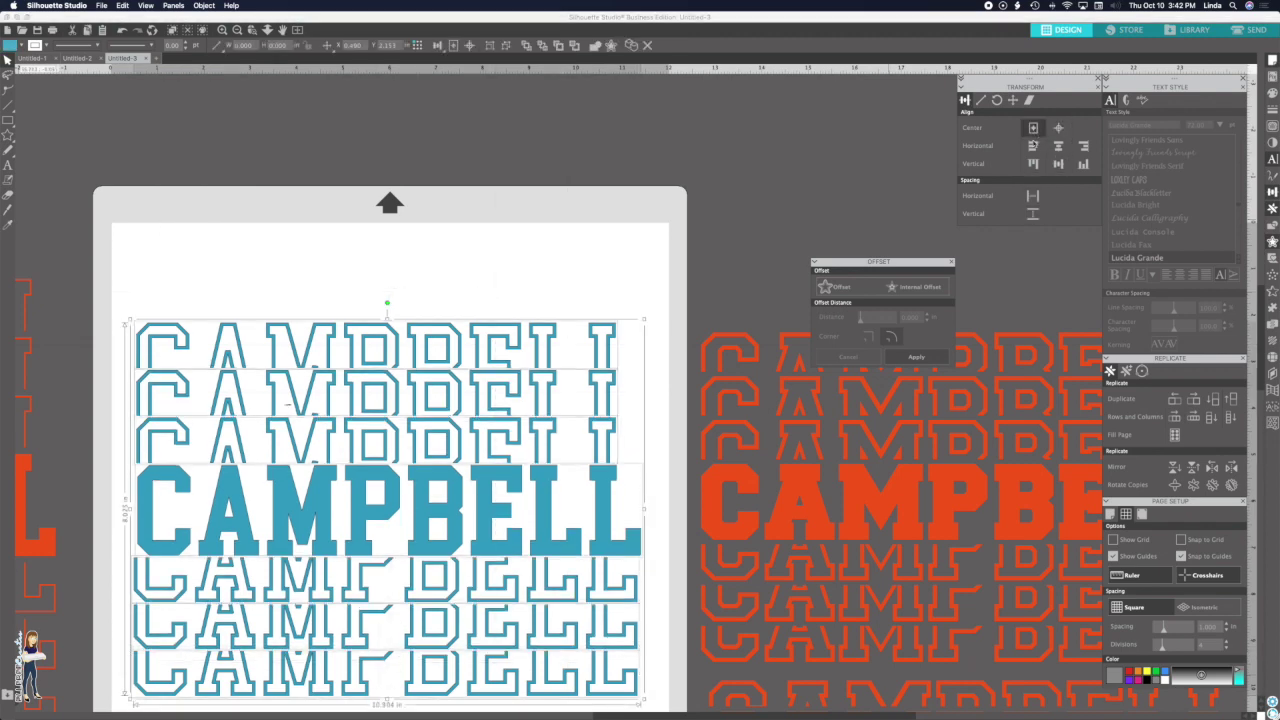
click(1033, 146)
- Group the CAMPBELL stack, make its fill and outline black, and move it off the mat to the lower left
key(super+g)
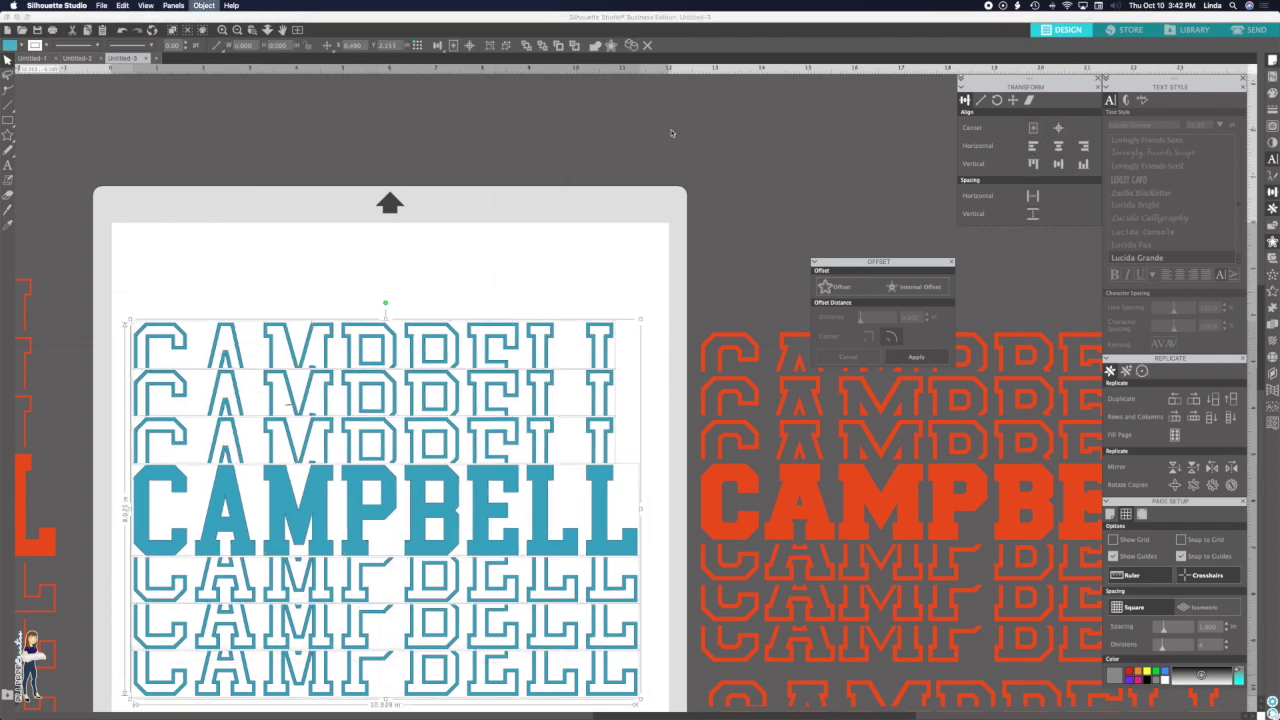
click(21, 46)
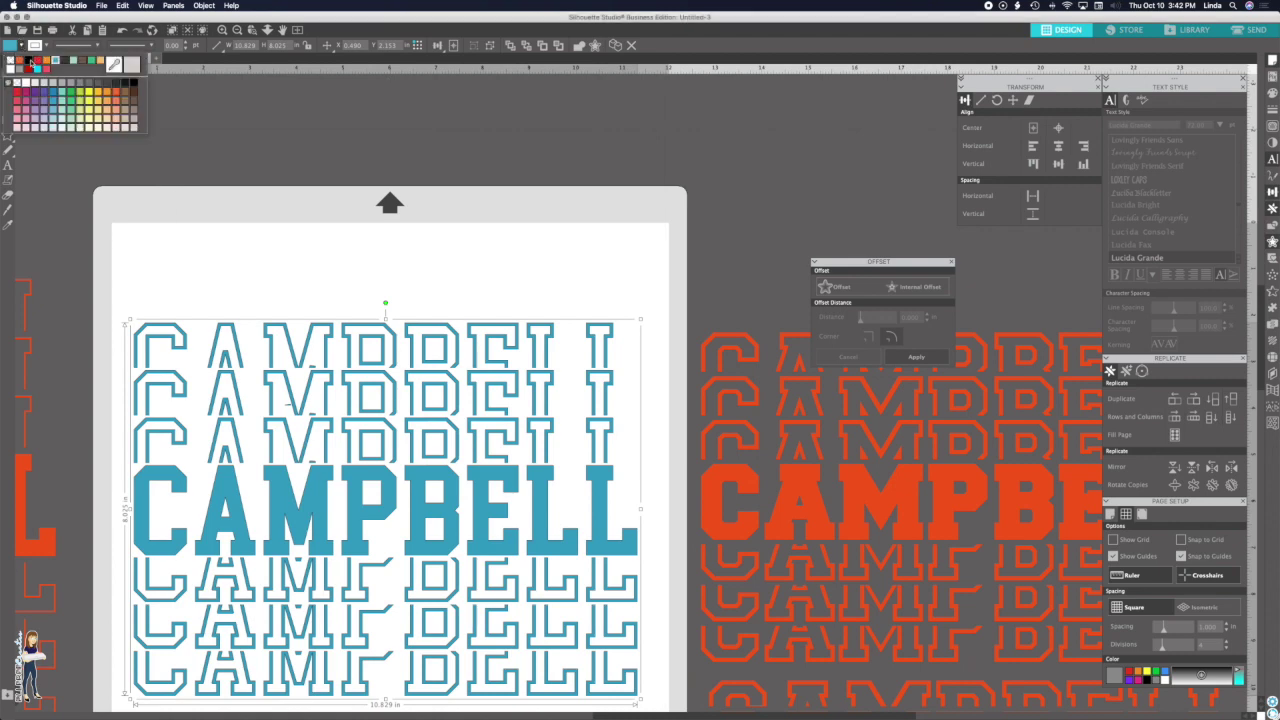
click(130, 89)
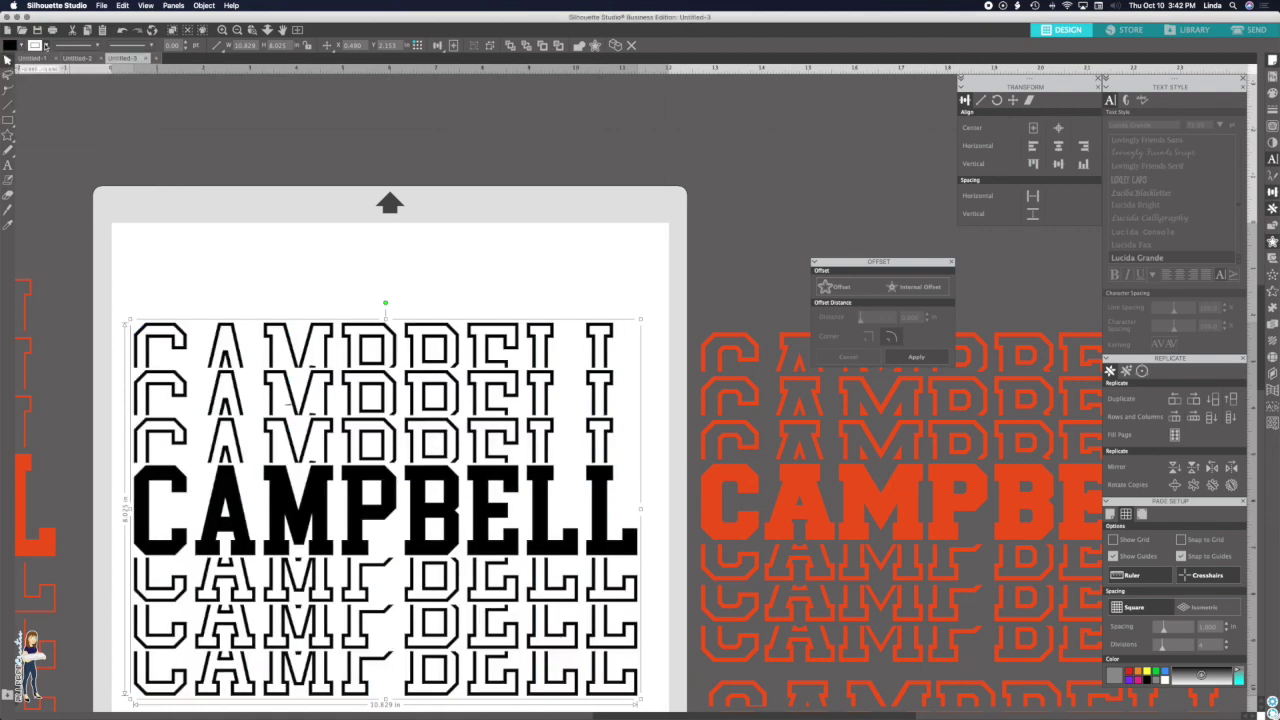
click(40, 46)
click(40, 60)
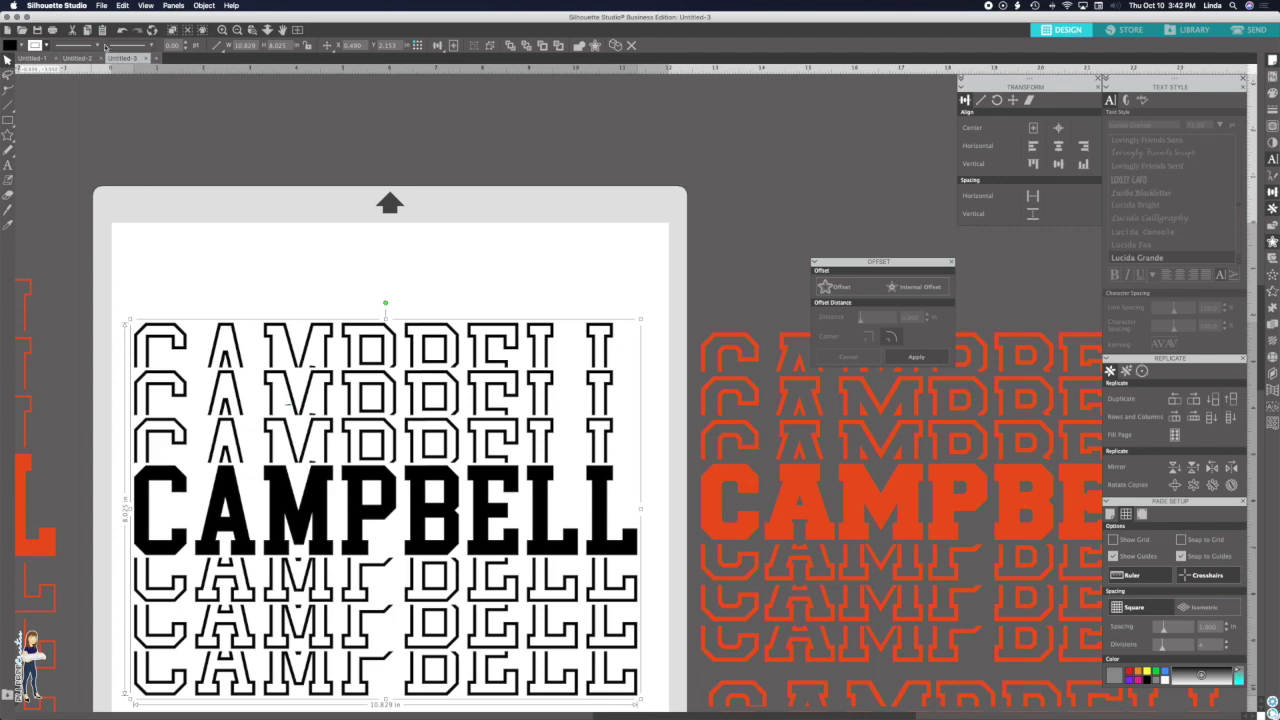
click(238, 31)
click(238, 31)
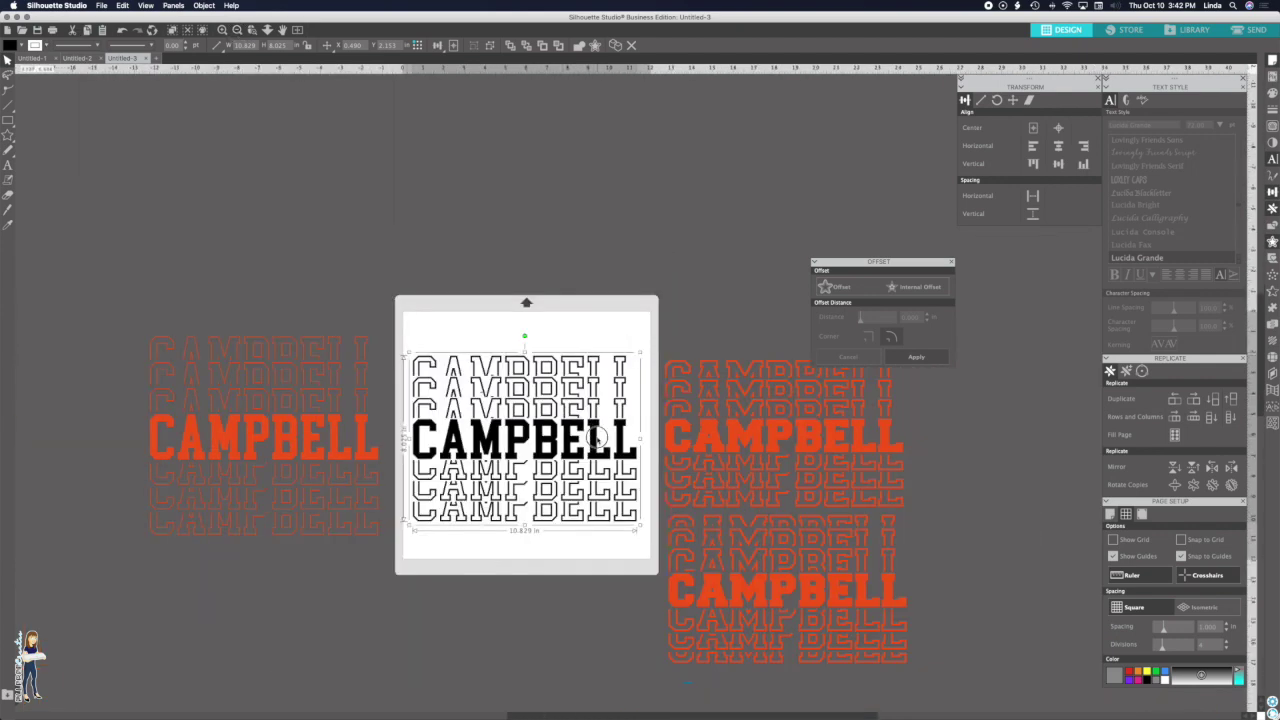
drag(592, 441, 304, 660)
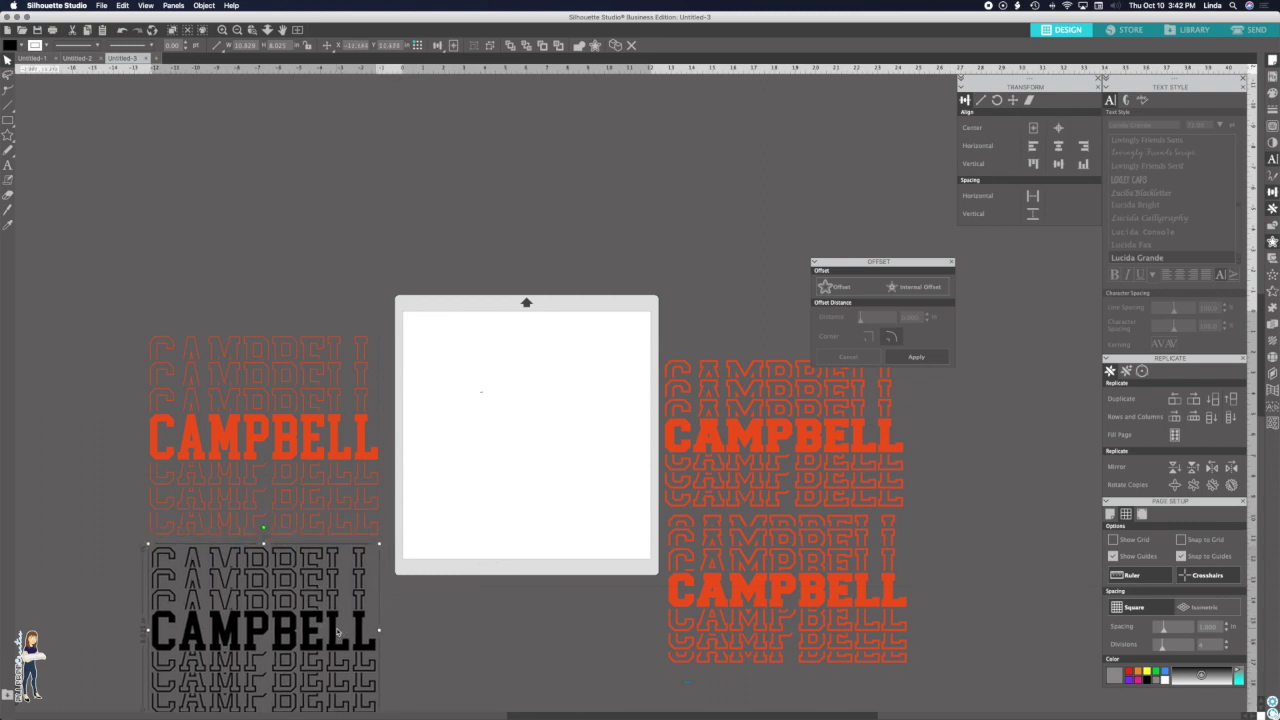
- Add a text line reading ELLEBEECREATES on the mat
click(9, 166)
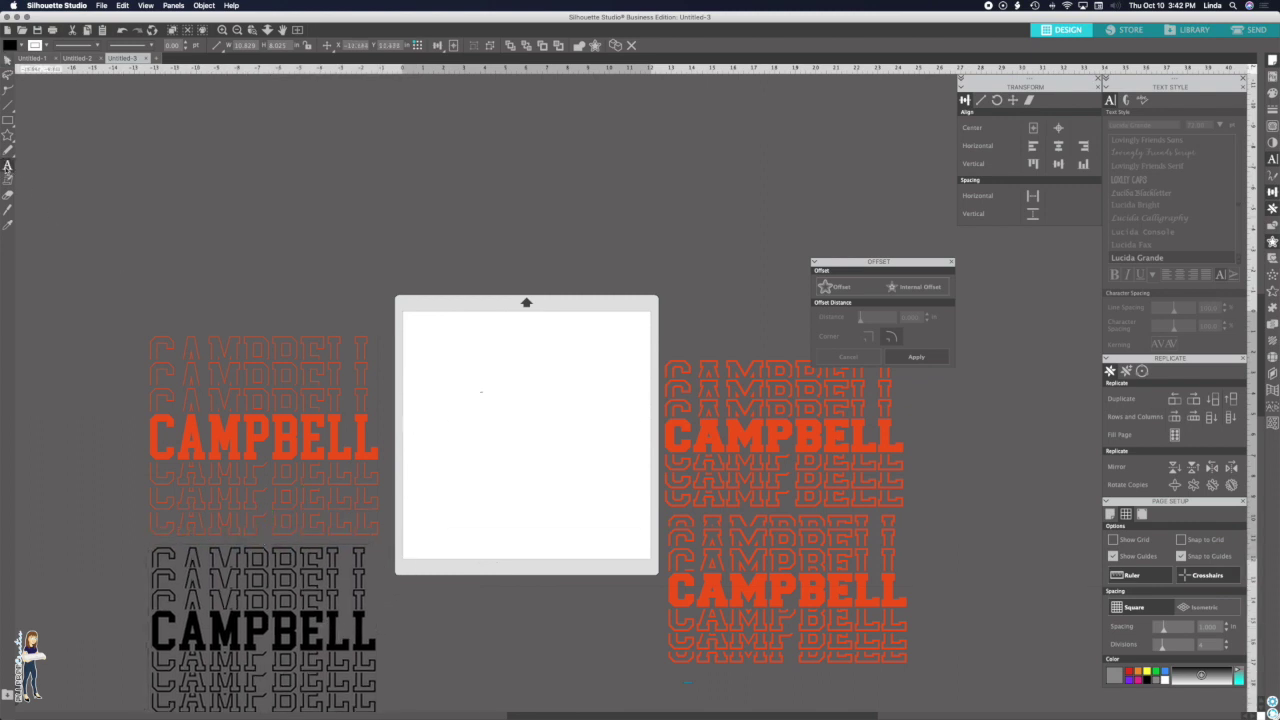
click(414, 448)
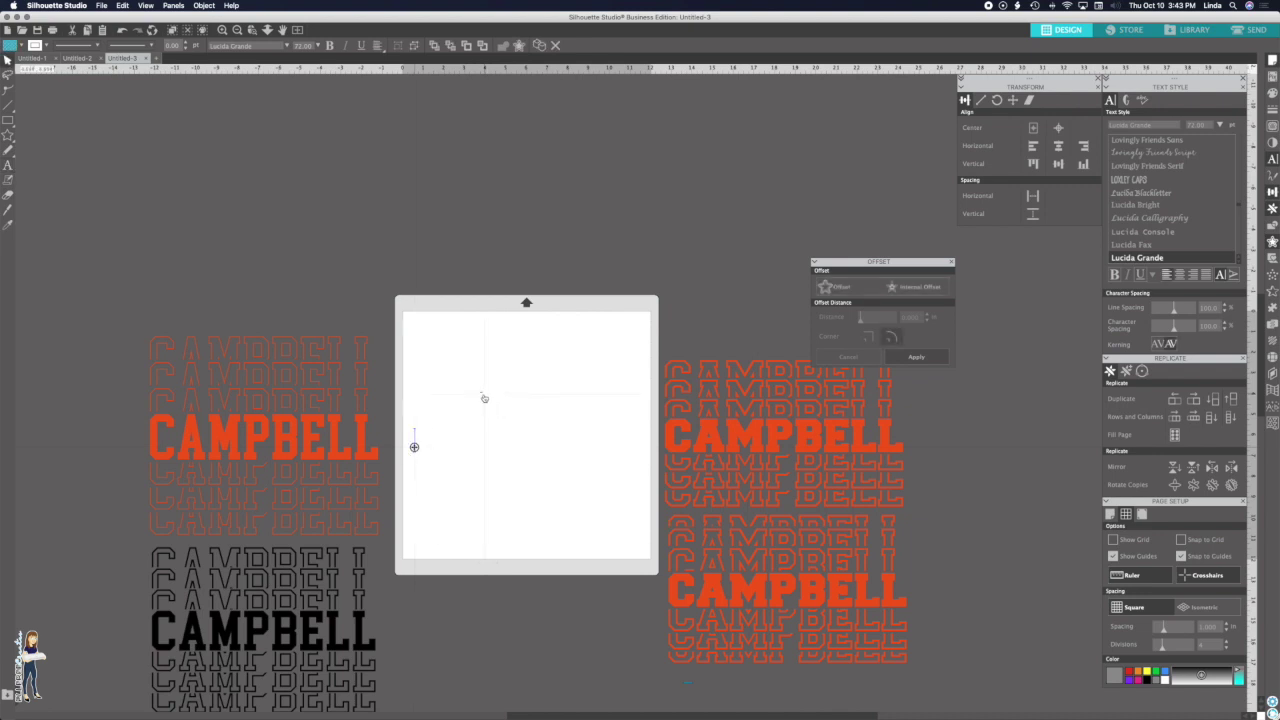
text(ELLEB)
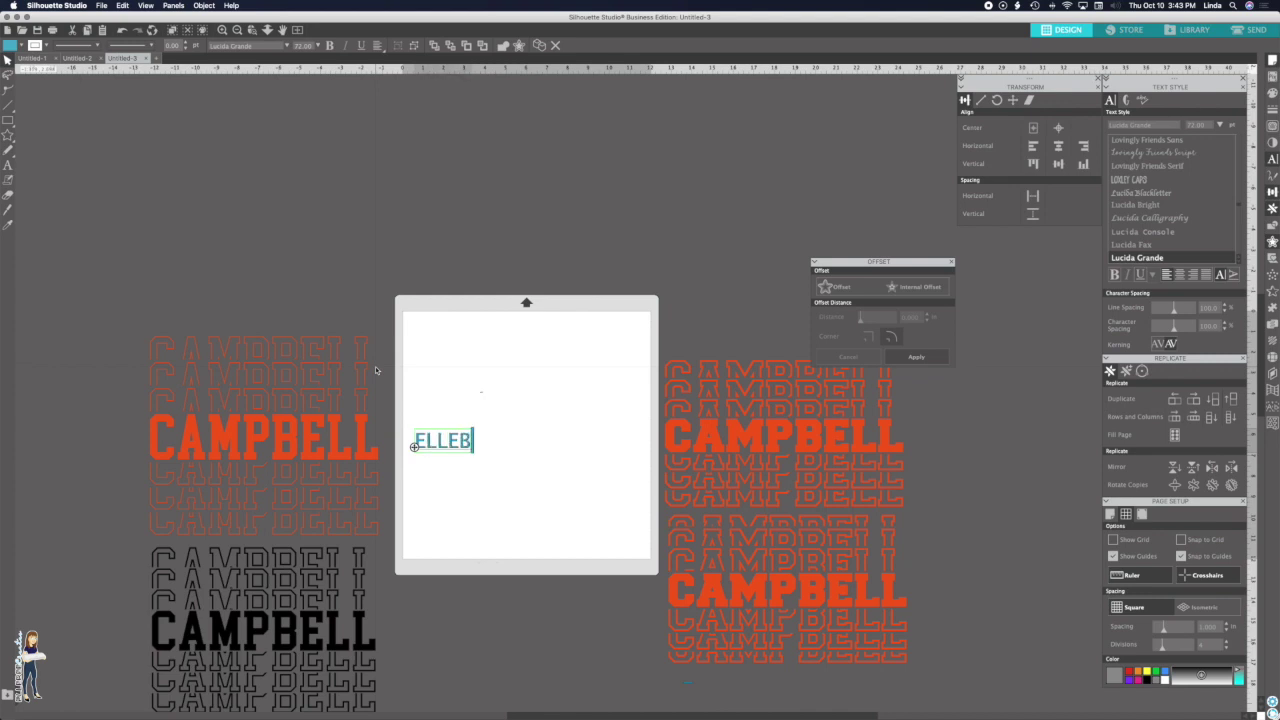
text(EECREATES)
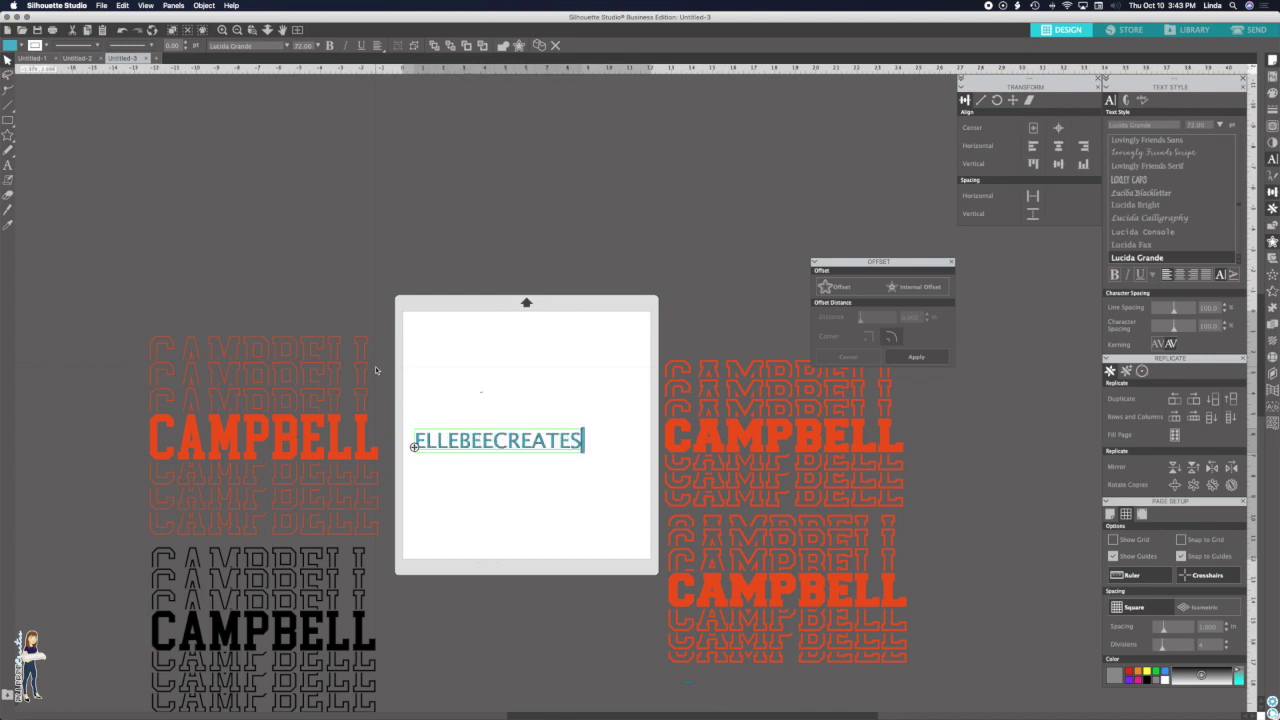
click(378, 371)
- Change the ELLEBEECREATES font to Uncle Grump
drag(471, 435, 491, 426)
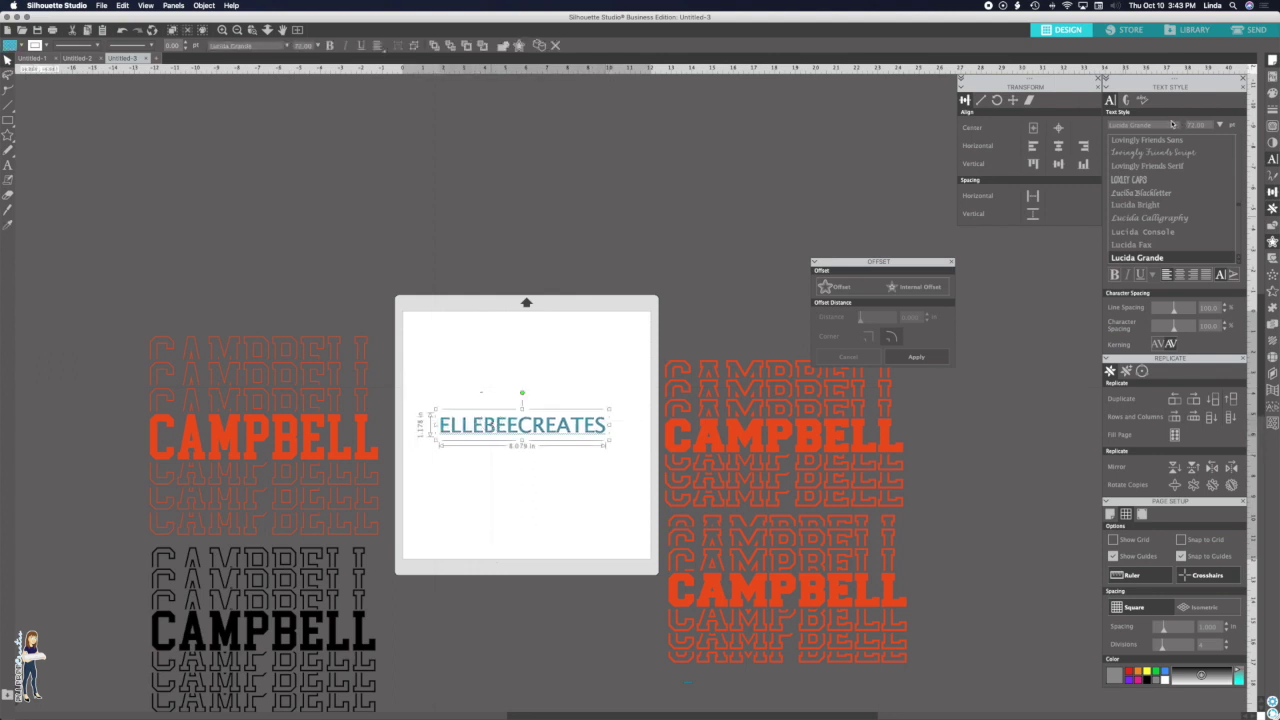
drag(1167, 125, 1106, 125)
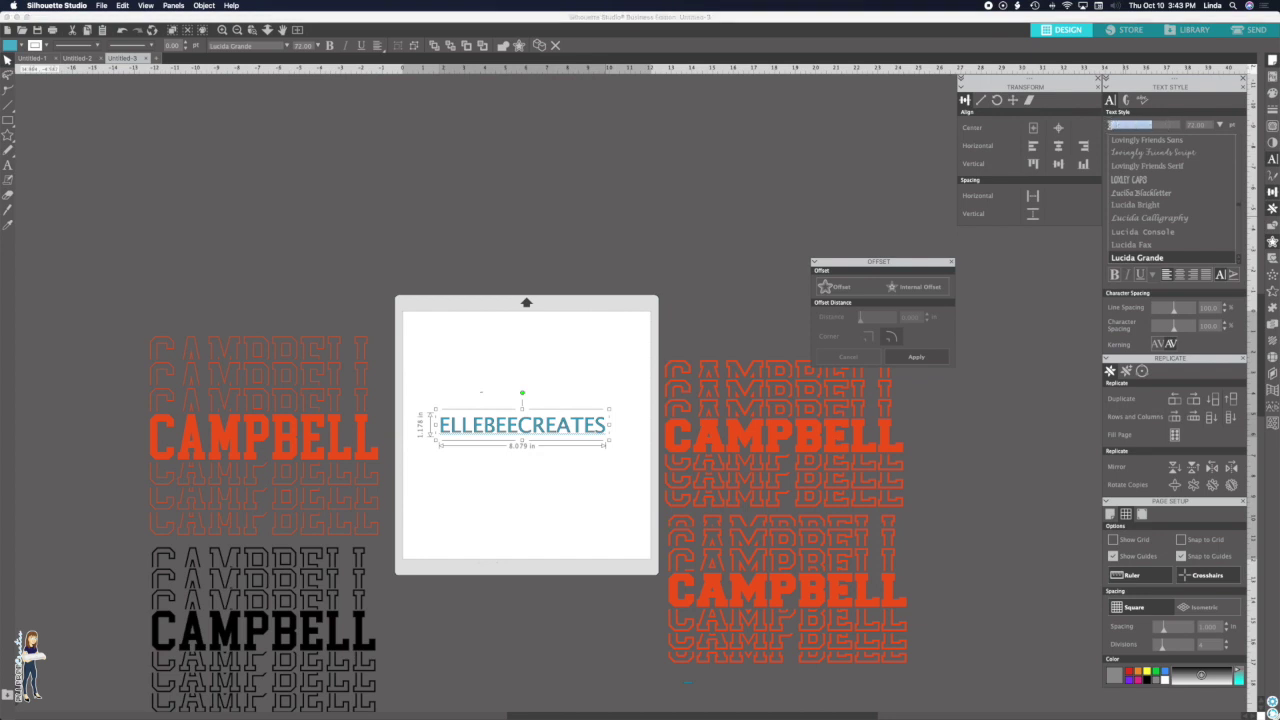
text(uncle grump)
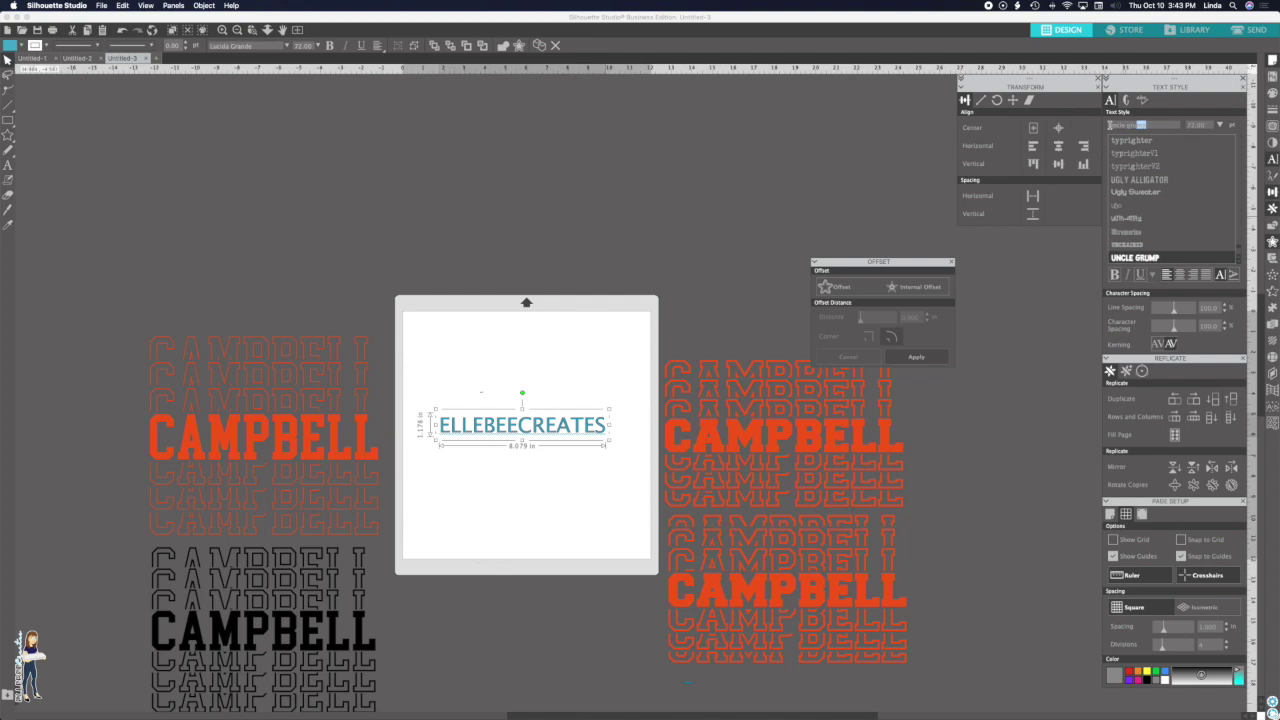
click(1188, 256)
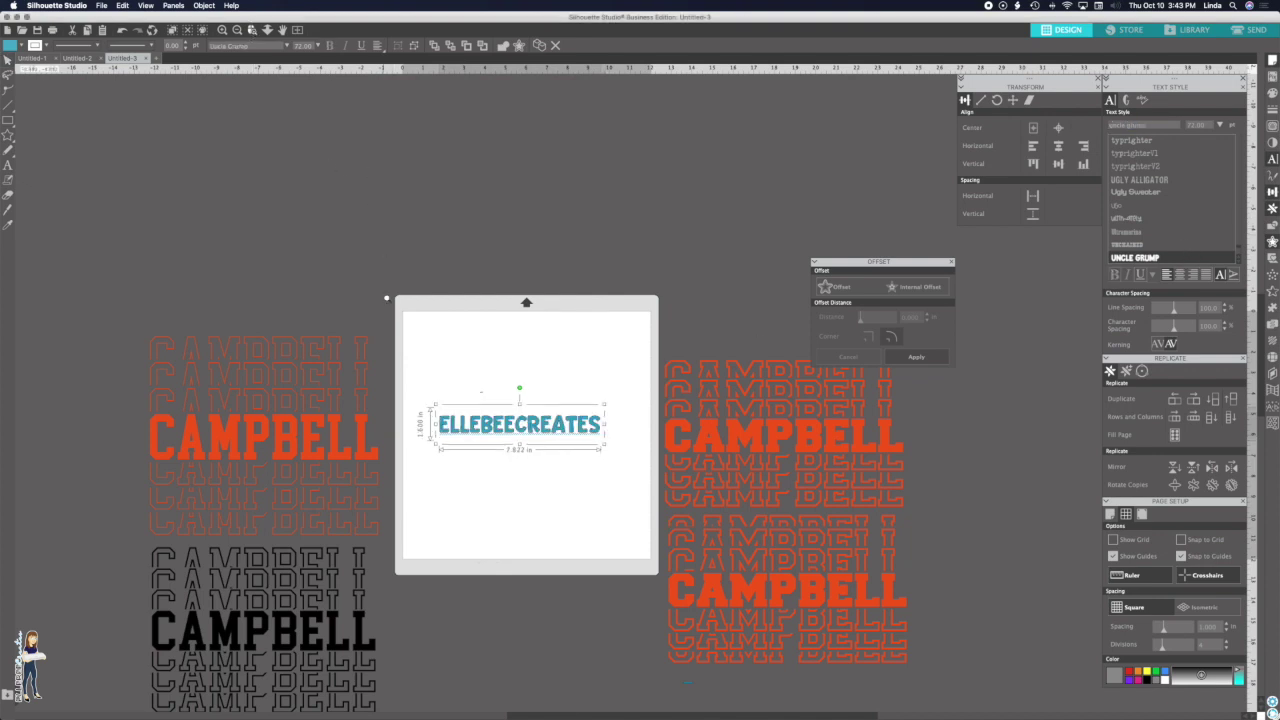
- Zoom in and nudge the ELLEBEECREATES text slightly left near the mat centre
key(super+equal)
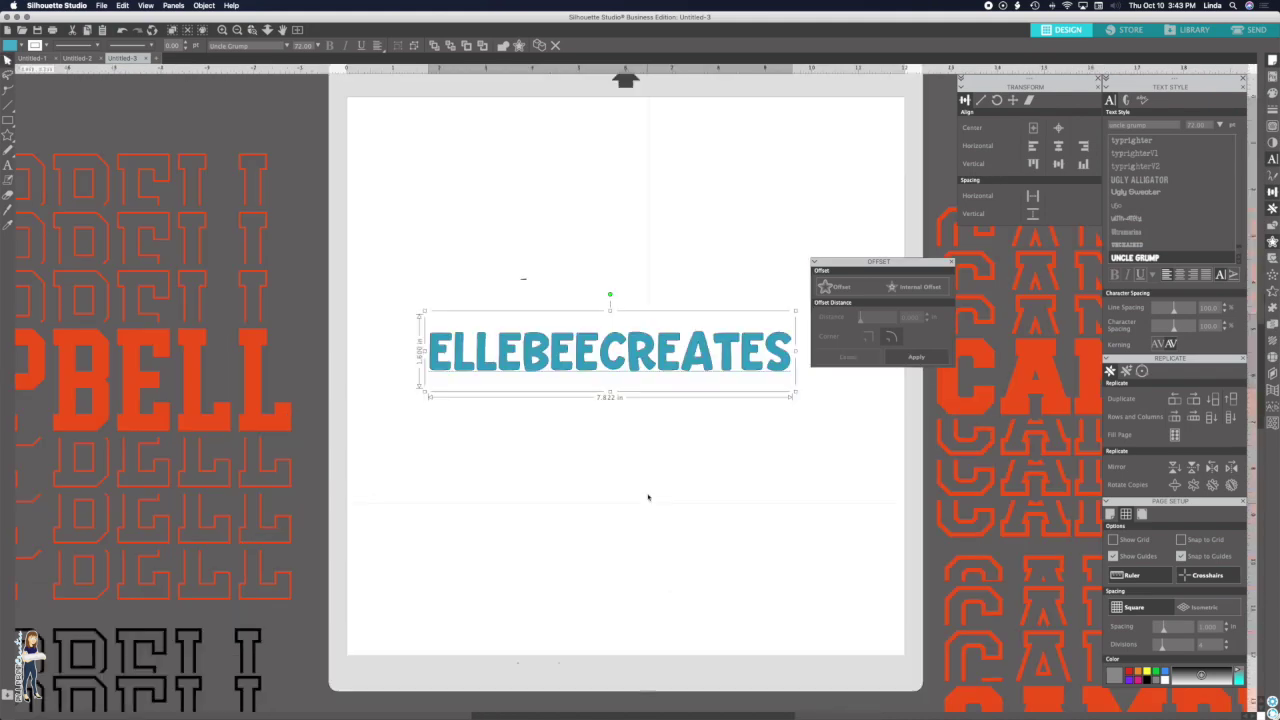
click(521, 276)
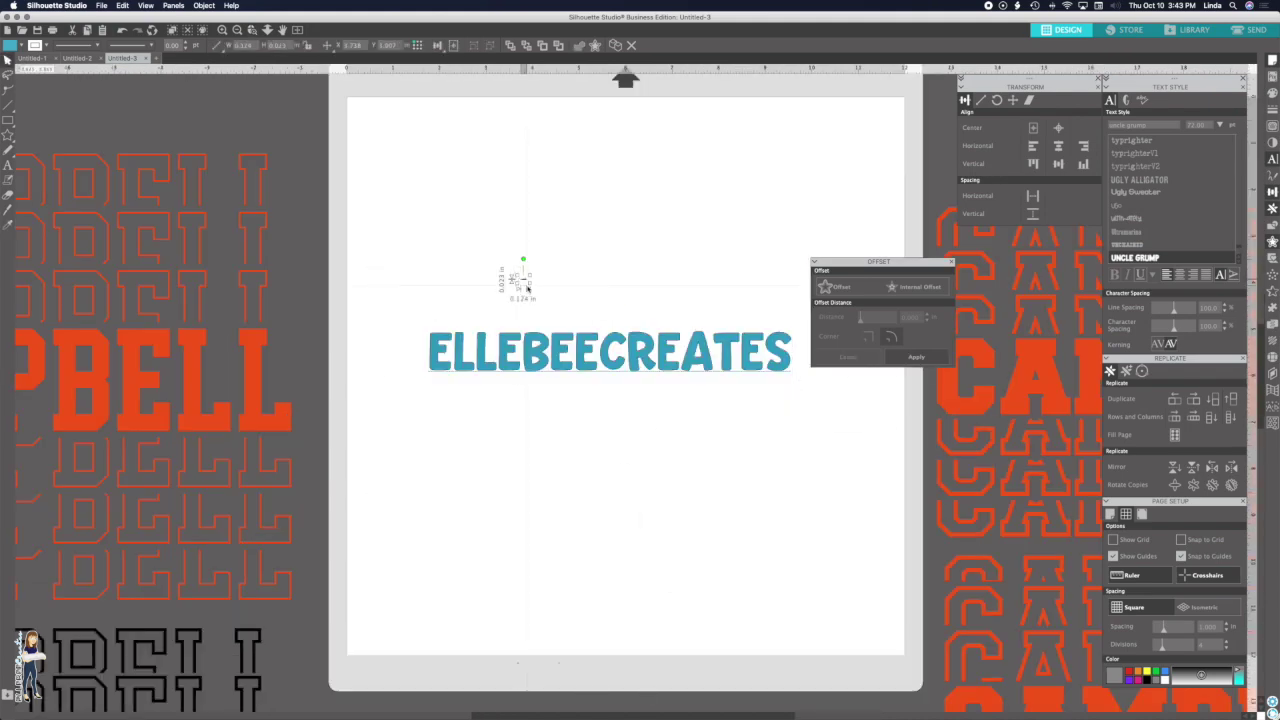
drag(536, 362, 509, 362)
click(528, 364)
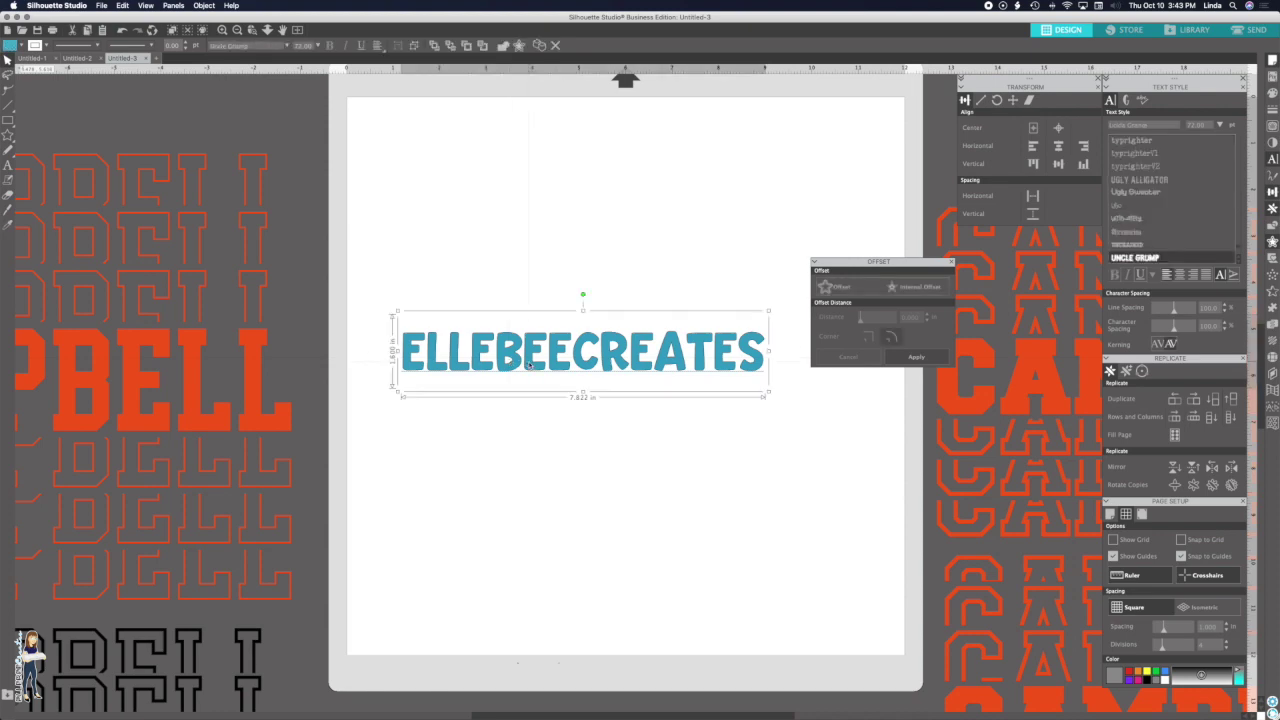
- Duplicate the text and set the copy to Uncle Grump Overlap Outline
key(super+d)
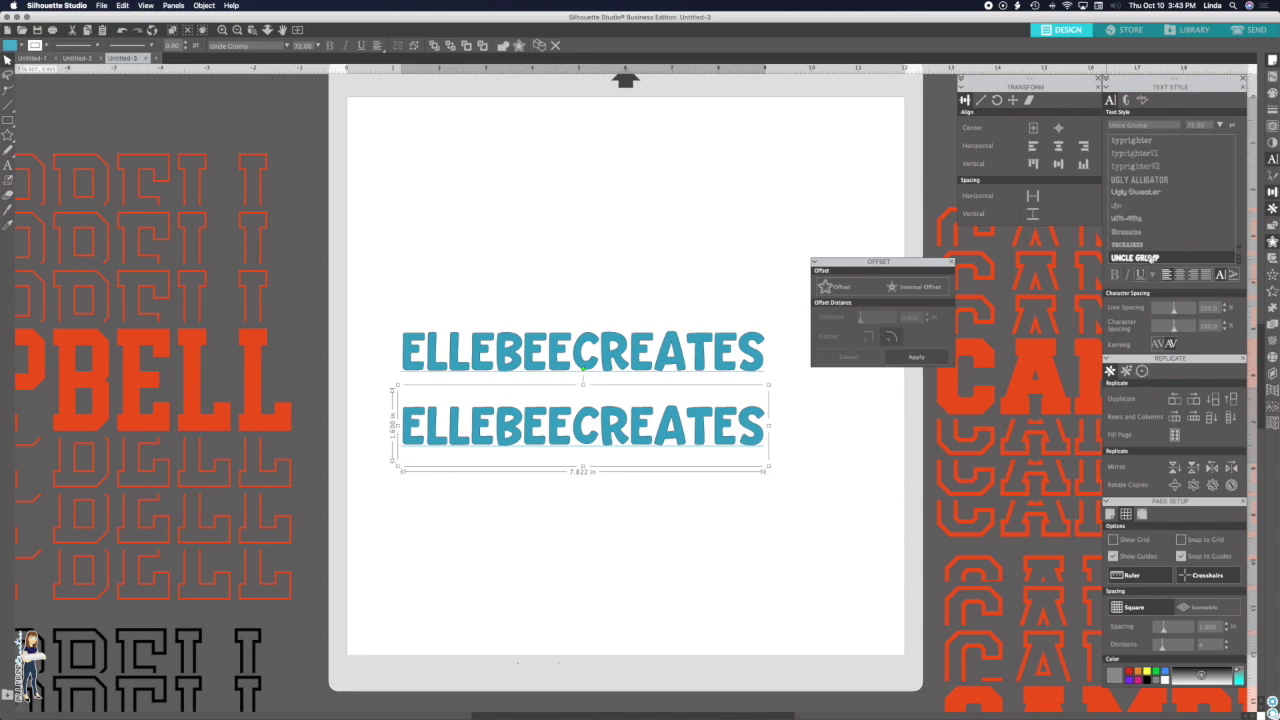
scroll(1150, 256, down, 3)
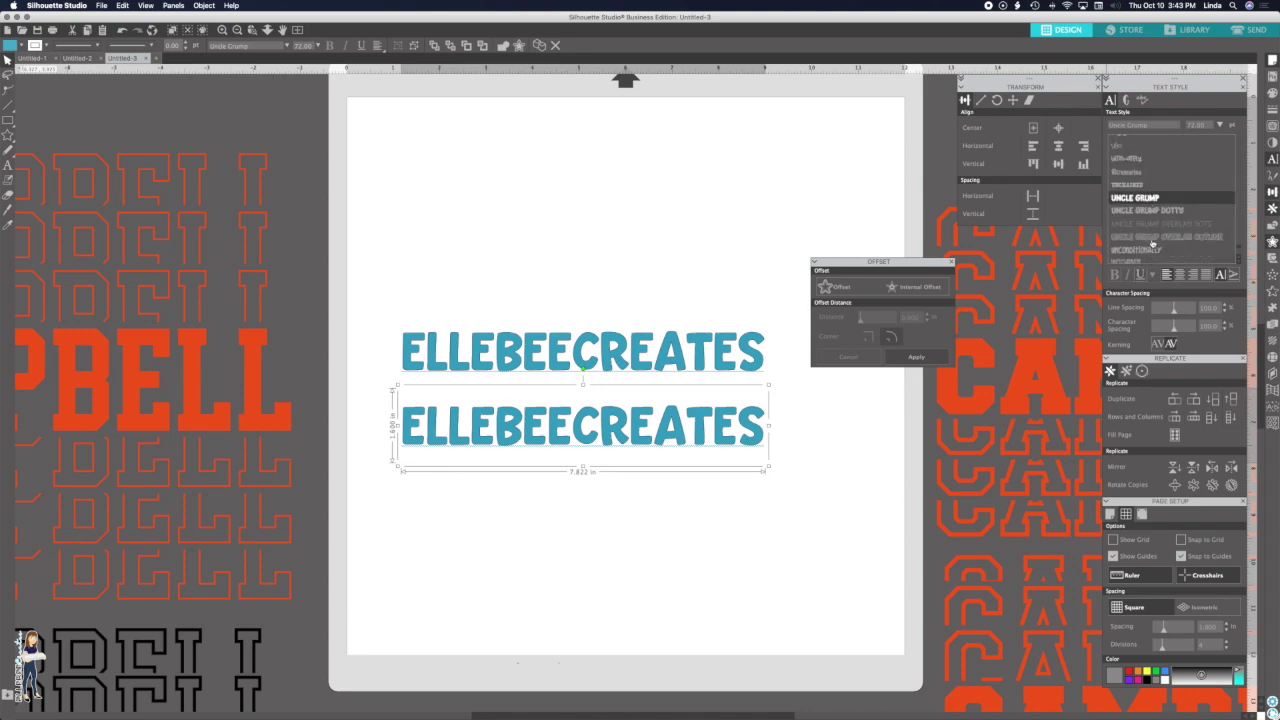
click(1152, 237)
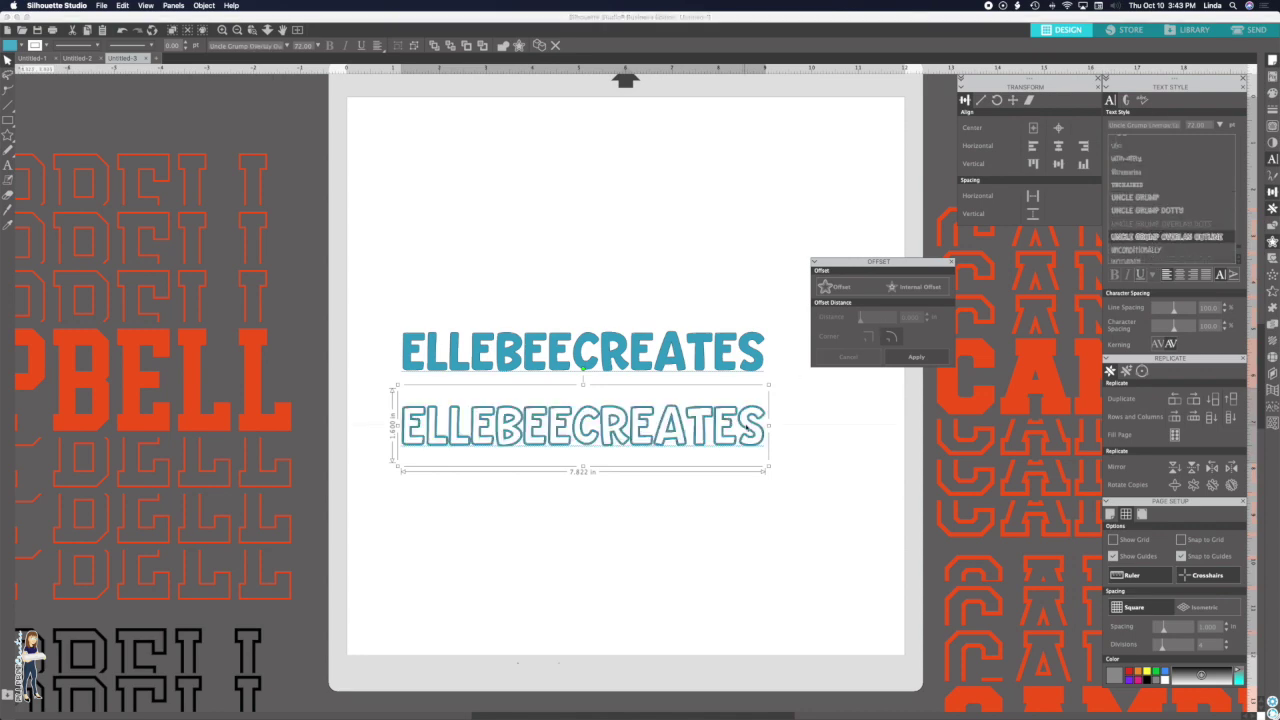
key(Up)
key(Up)
key(Up)
key(Up)
key(Up)
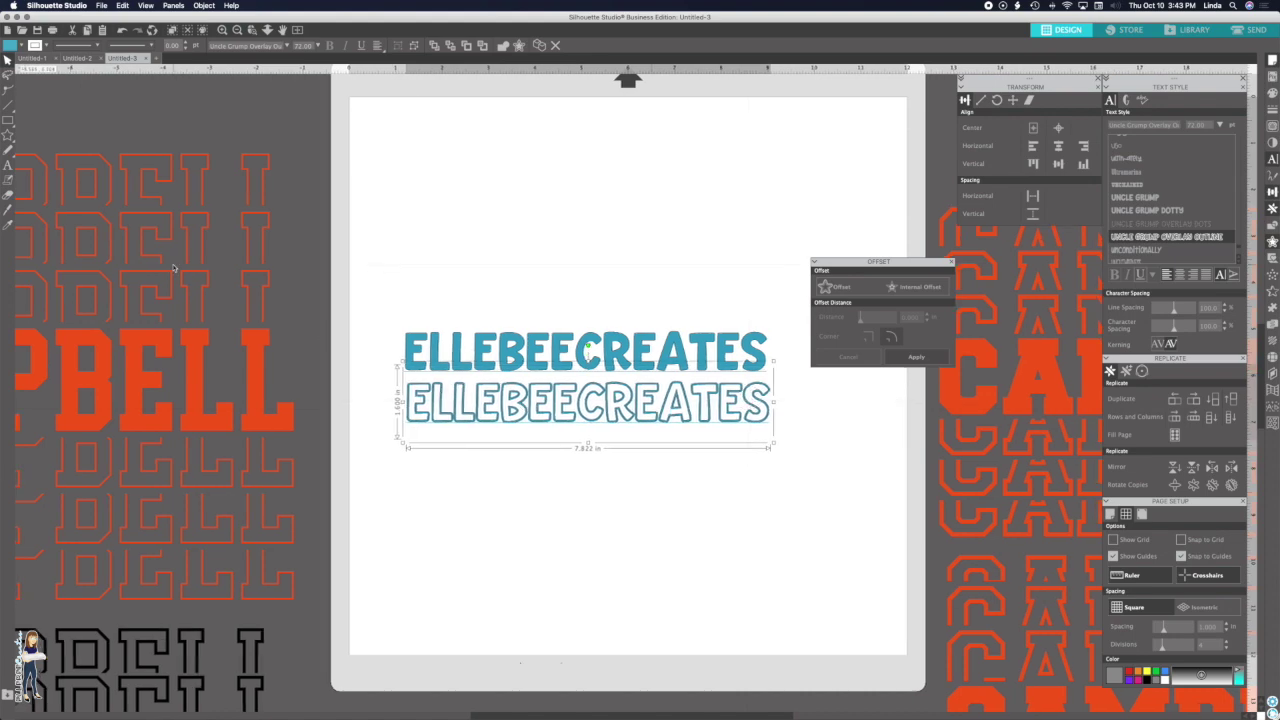
- Knife-slice the outline copy horizontally and separate it into two halves
click(8, 212)
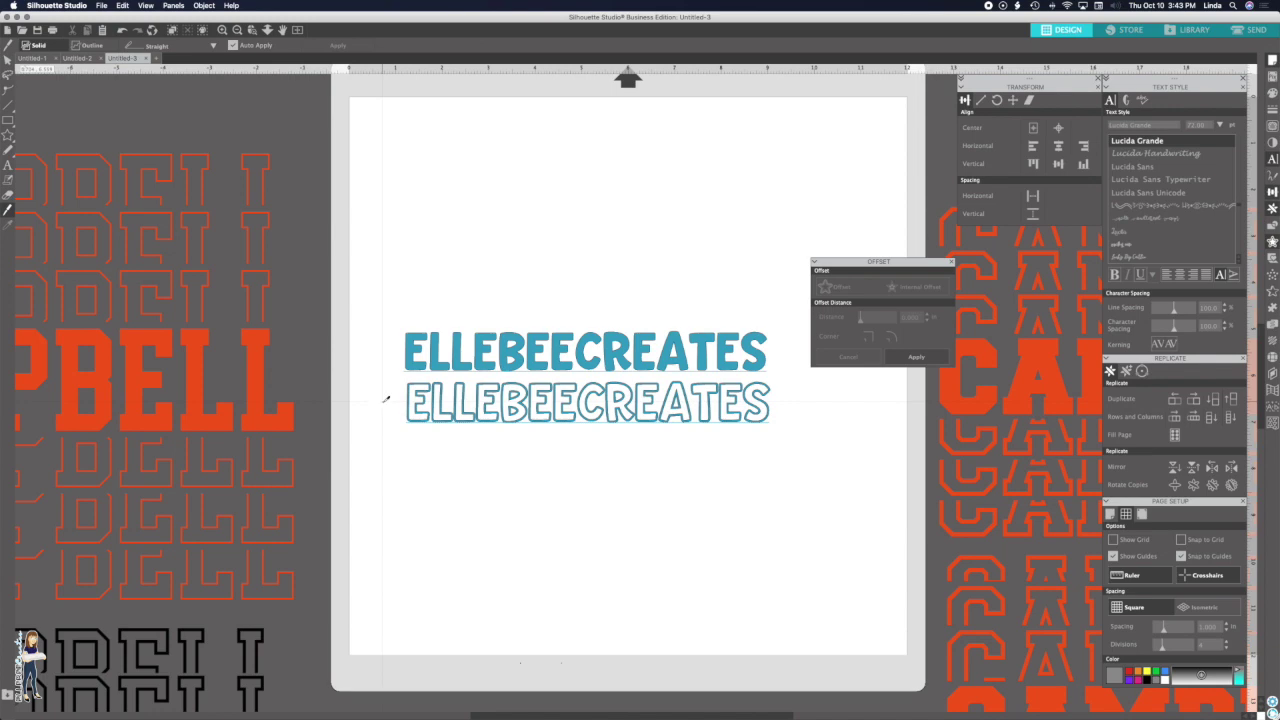
drag(384, 409, 802, 408)
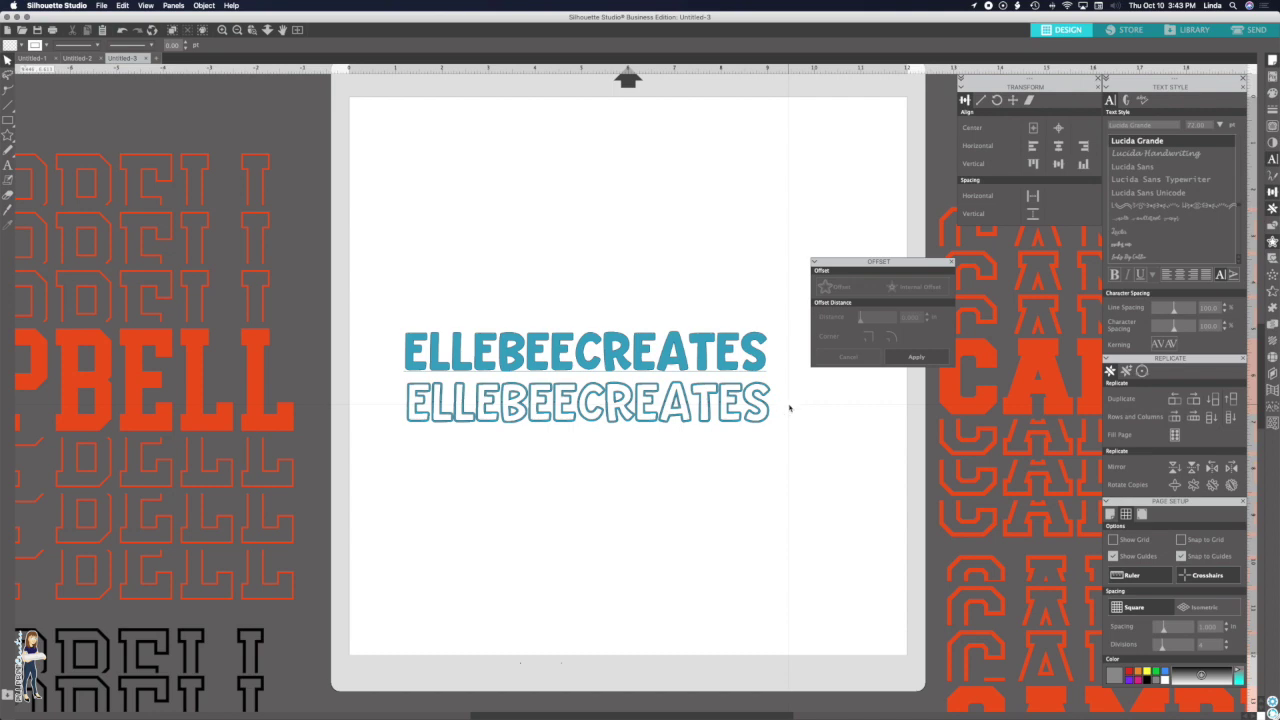
drag(789, 405, 357, 407)
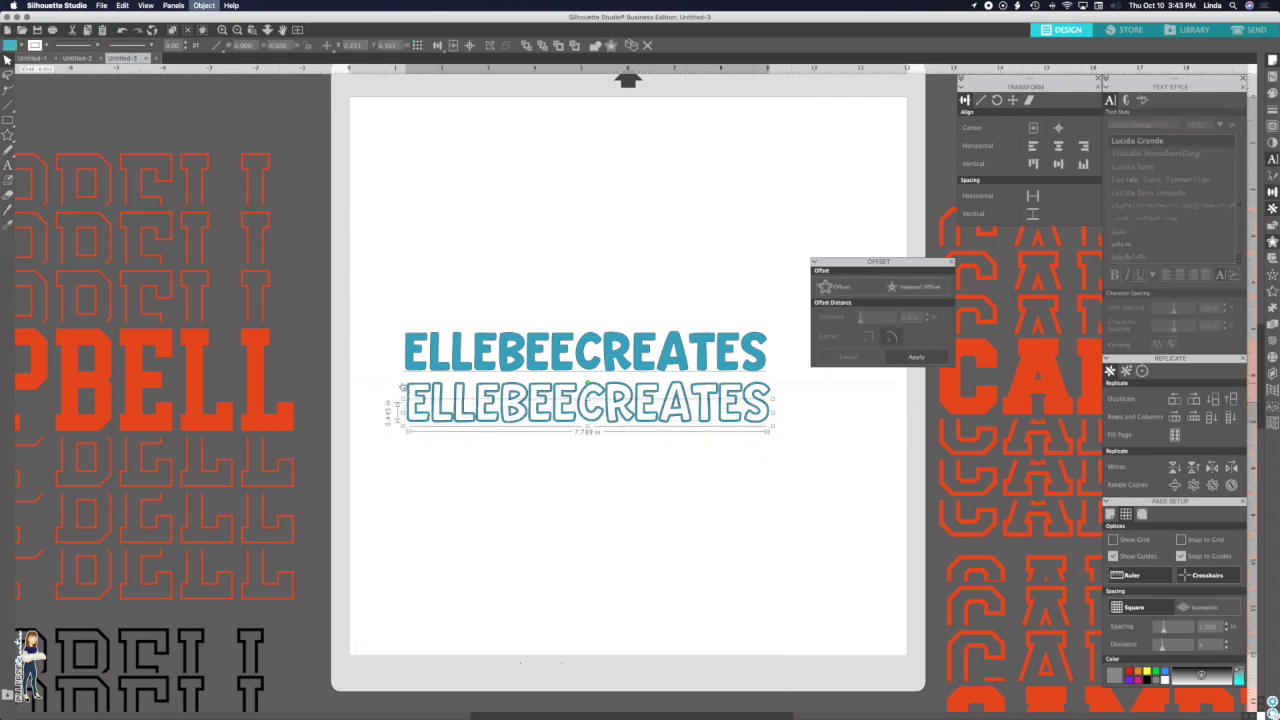
key(super+g)
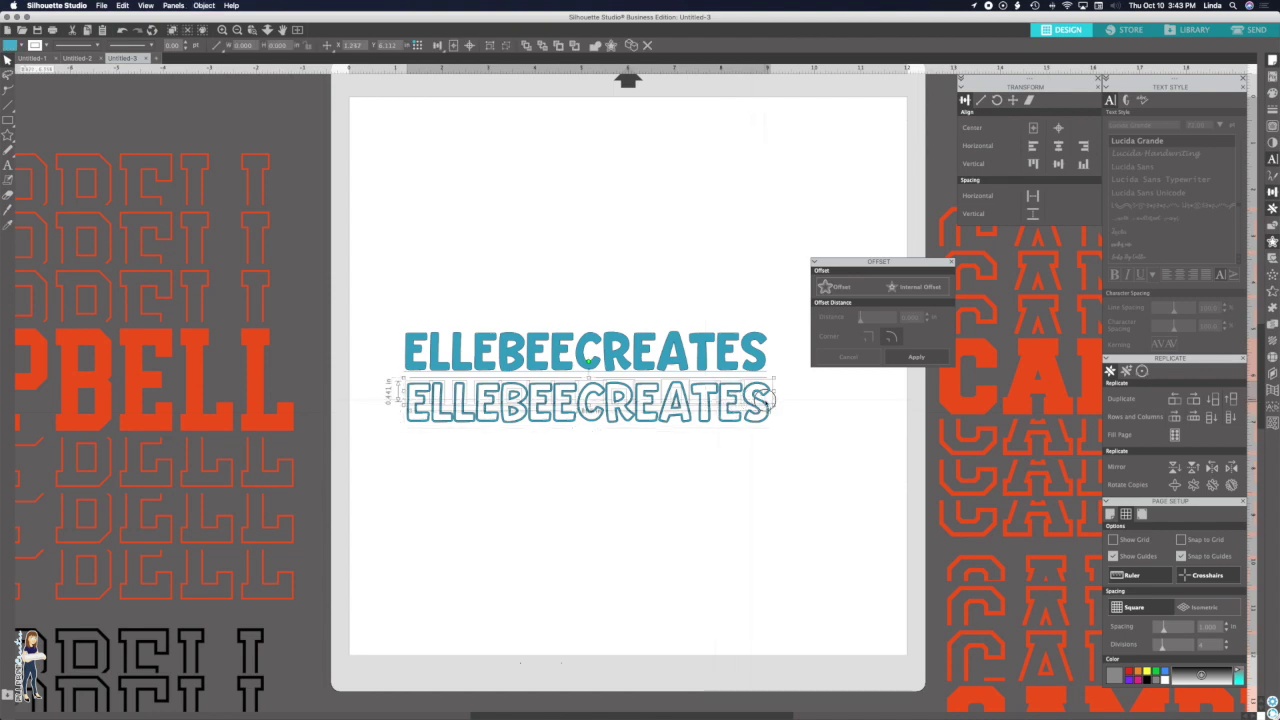
- Move the outline halves directly above and below the solid word, then select all three pieces
drag(683, 396, 676, 316)
drag(688, 418, 686, 391)
drag(611, 417, 583, 237)
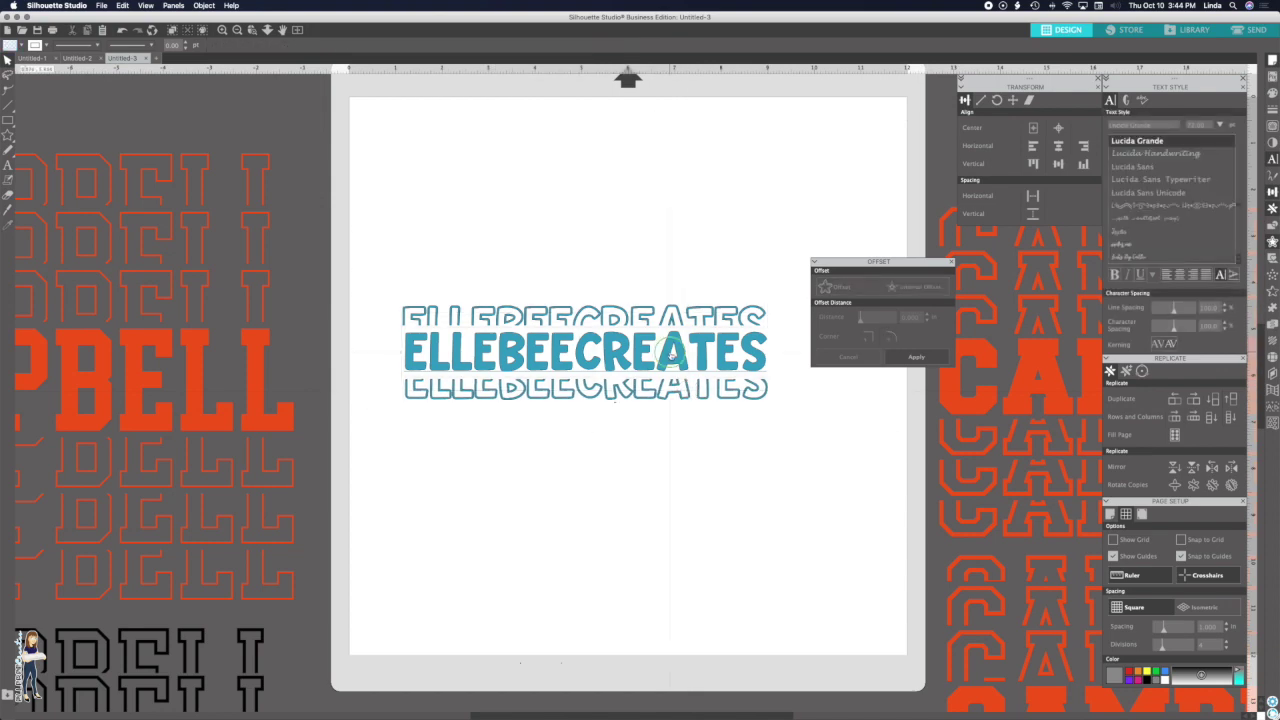
- Combine the solid word and both outline halves into a compound path
right_click(672, 352)
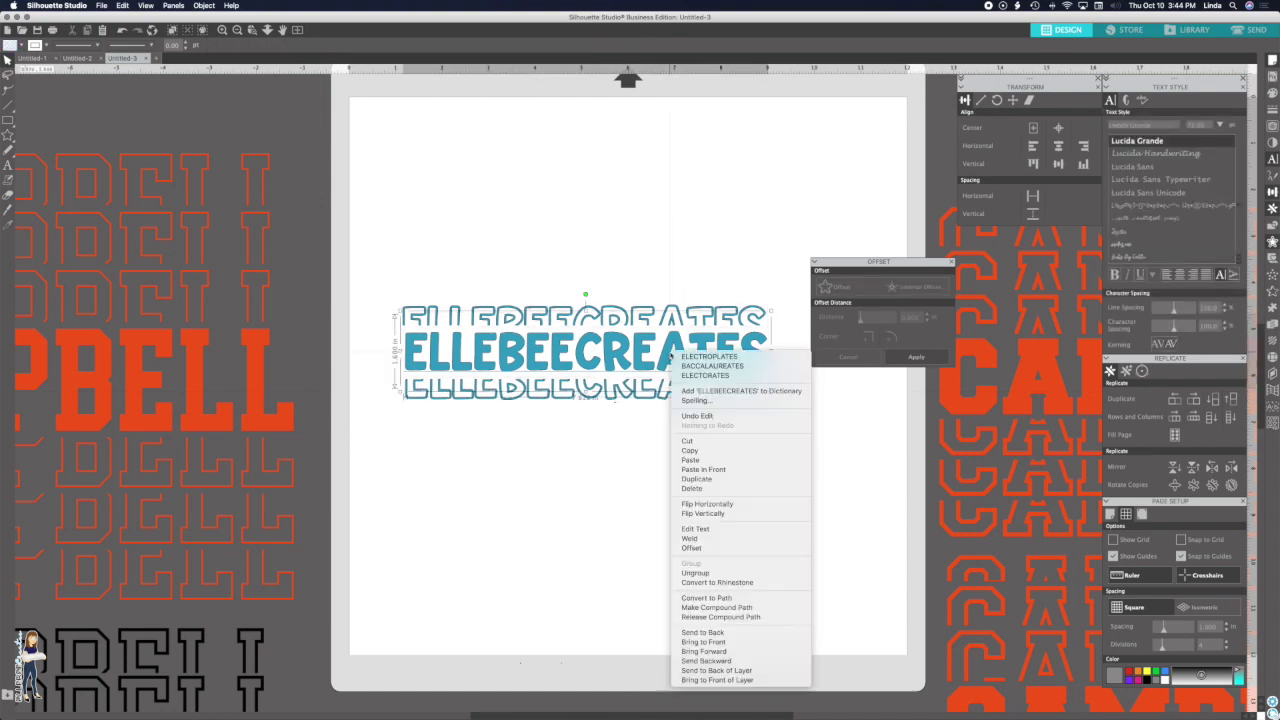
click(698, 607)
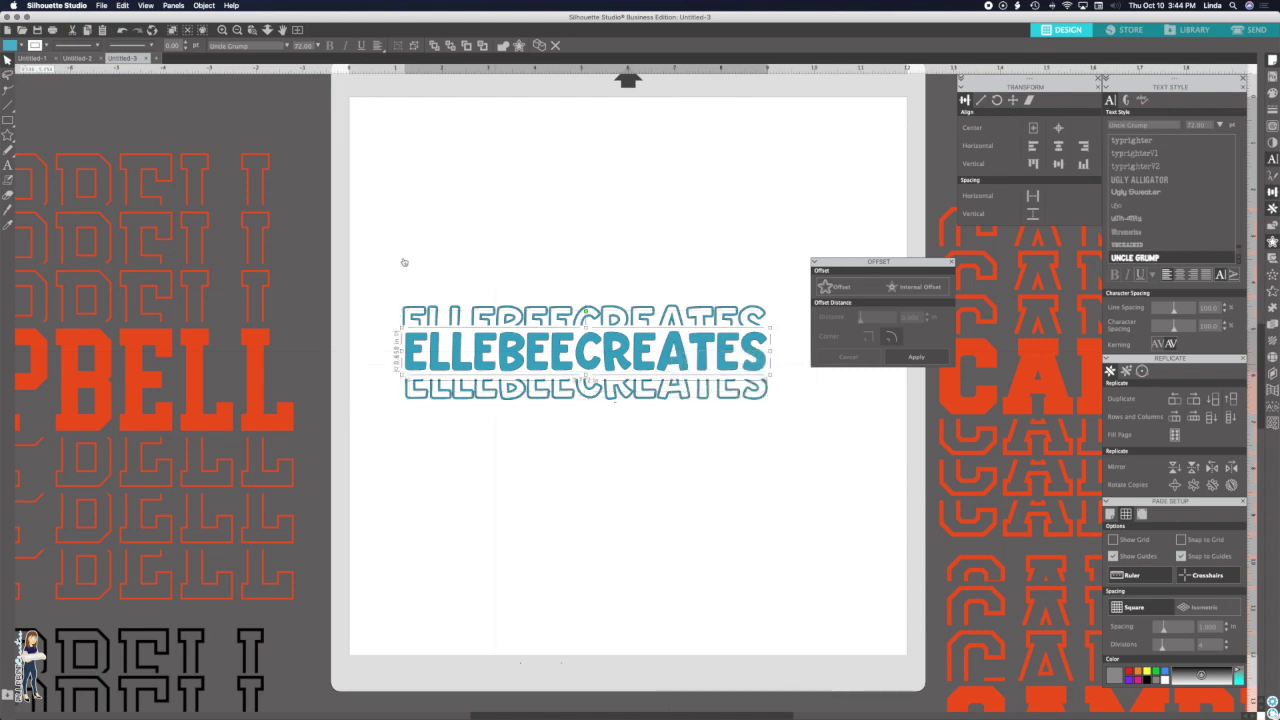
click(391, 291)
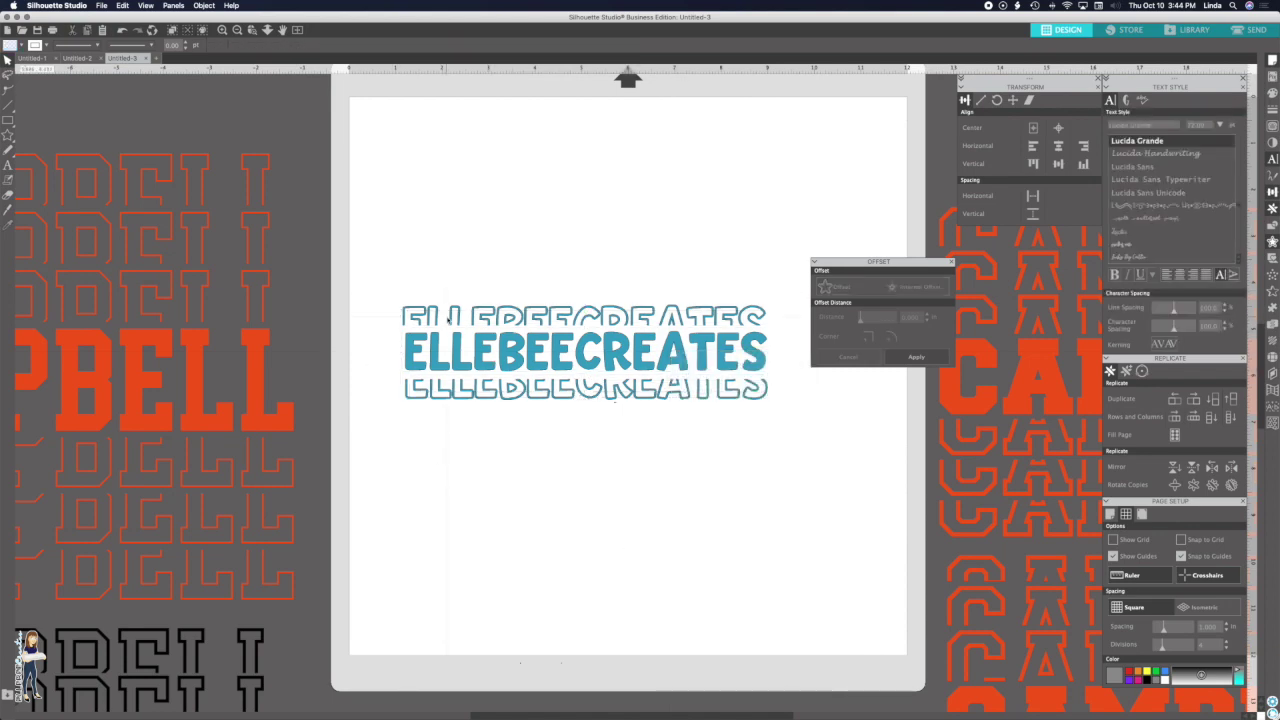
- Add three outline copies above the top slice and two below the bottom slice
click(453, 318)
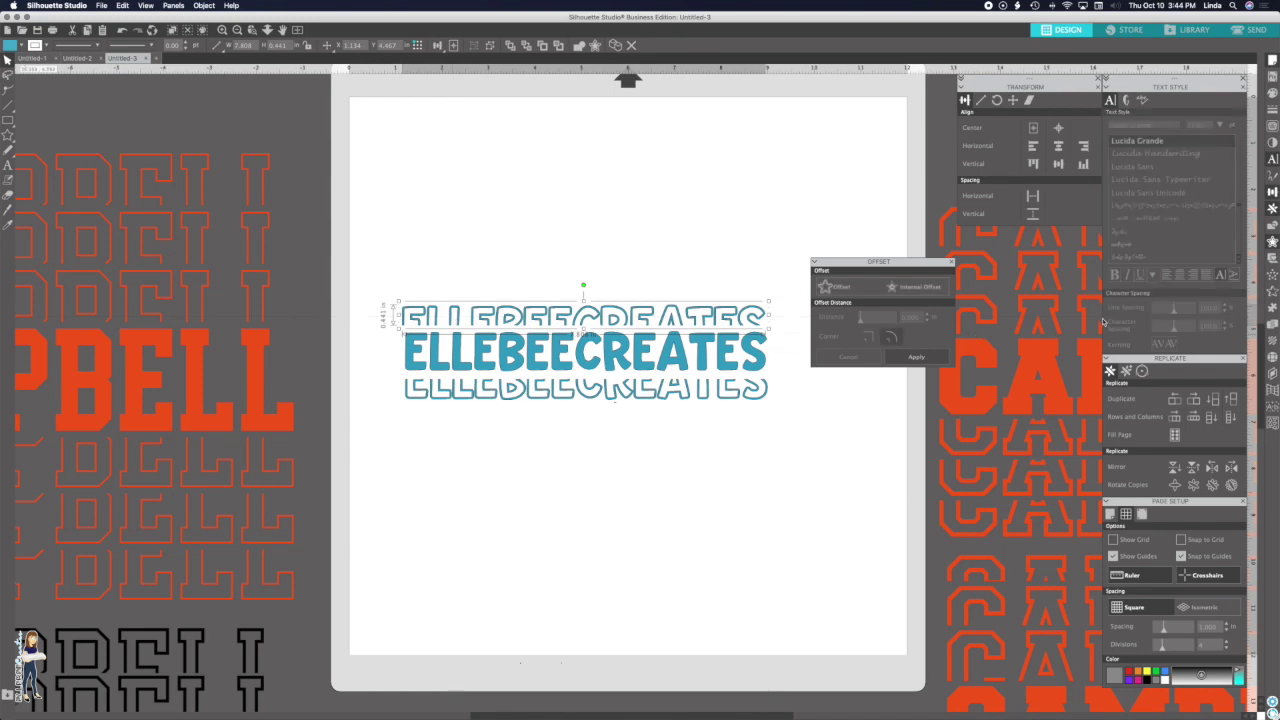
click(1231, 398)
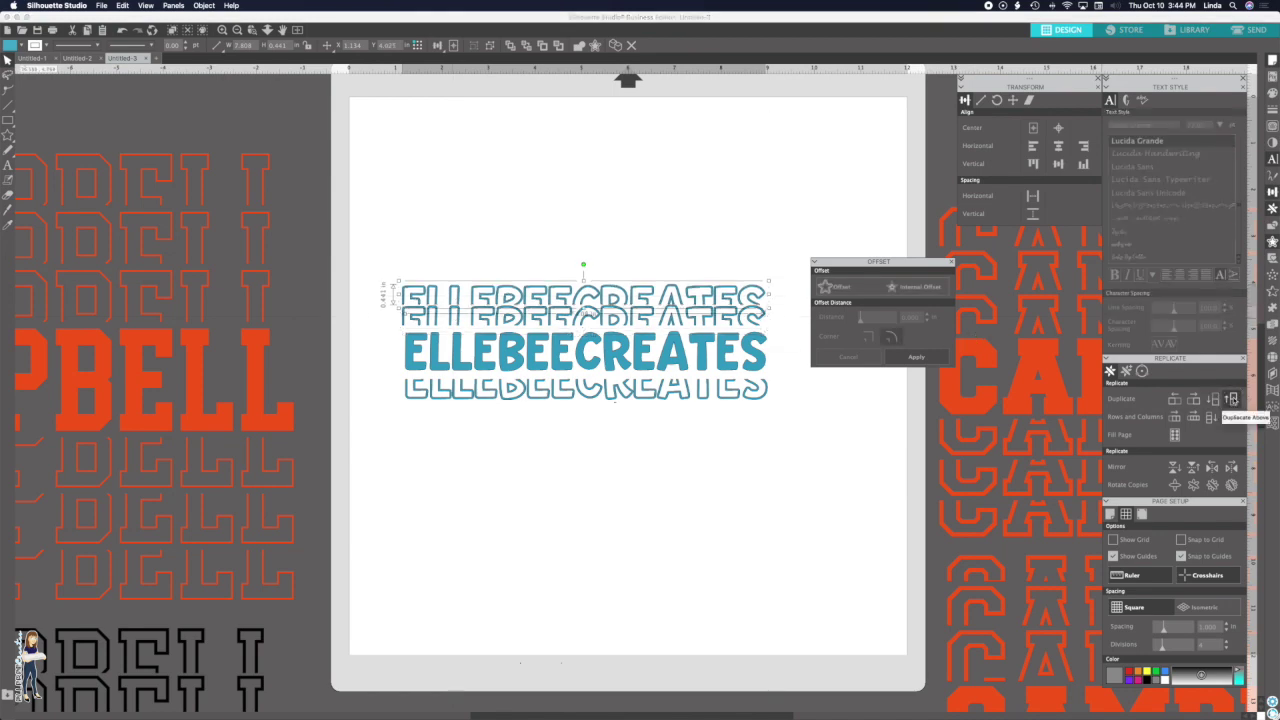
click(1231, 398)
click(736, 398)
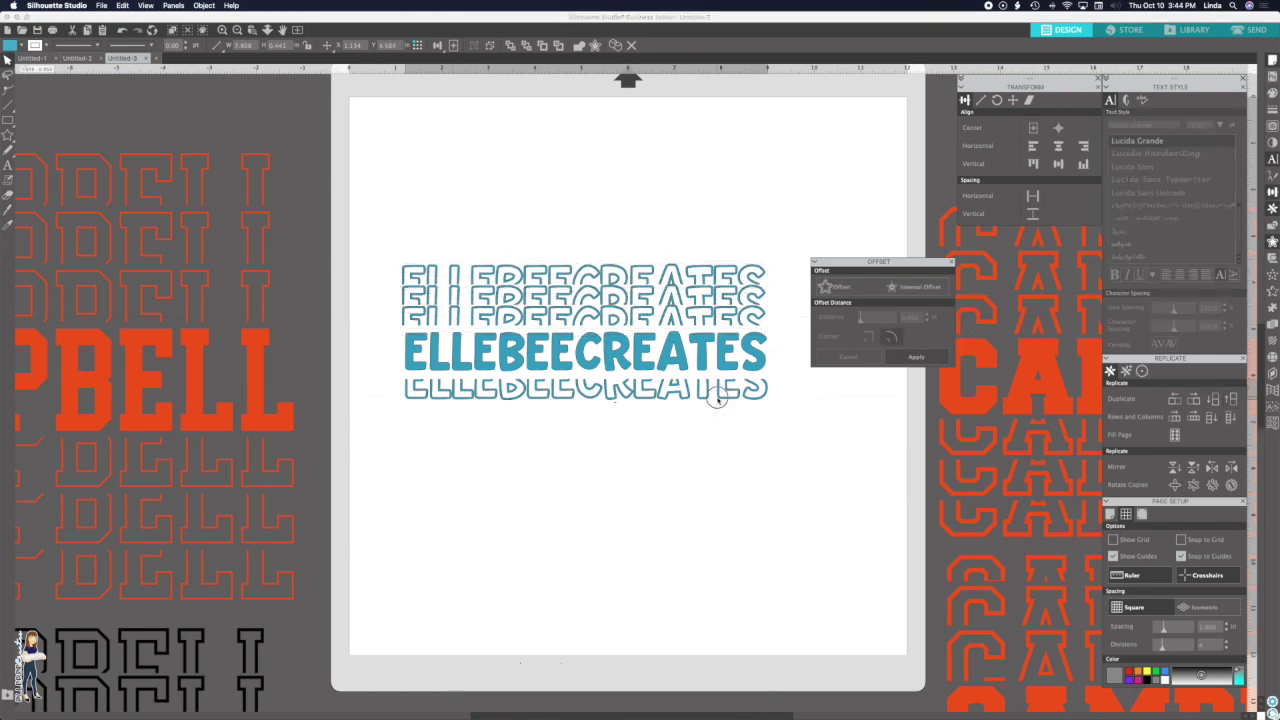
click(1214, 418)
click(1214, 418)
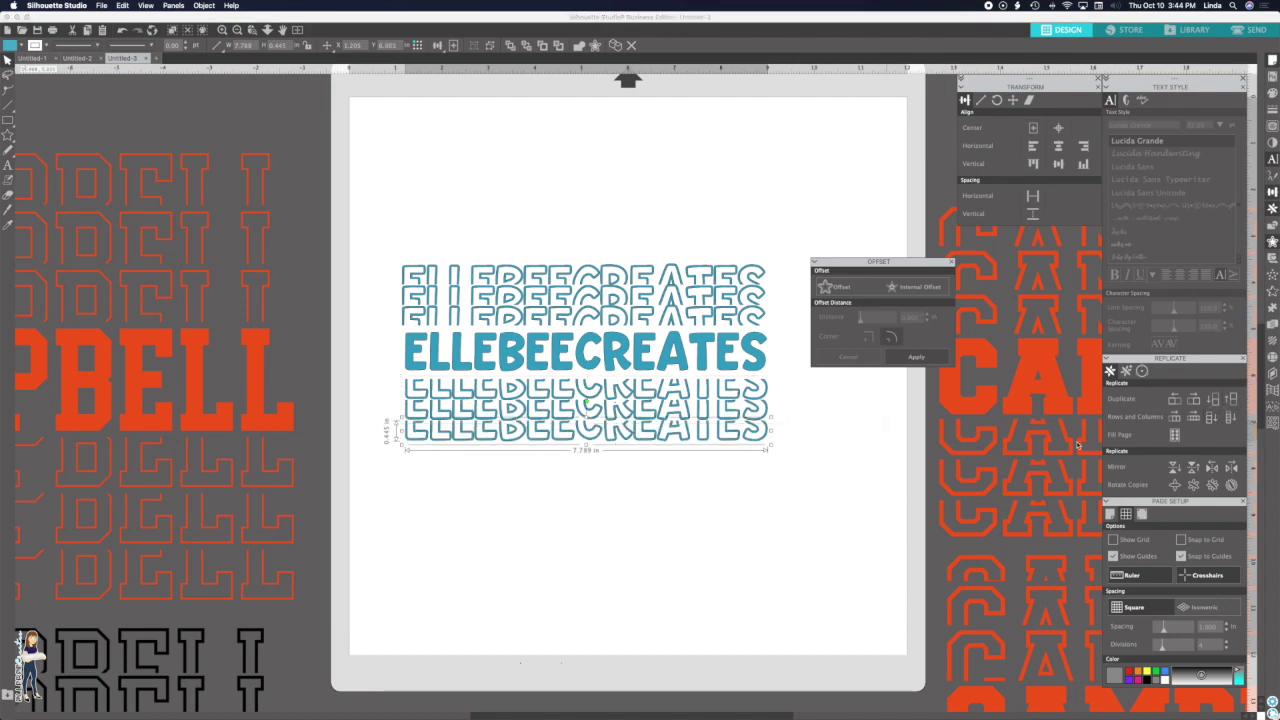
click(1214, 400)
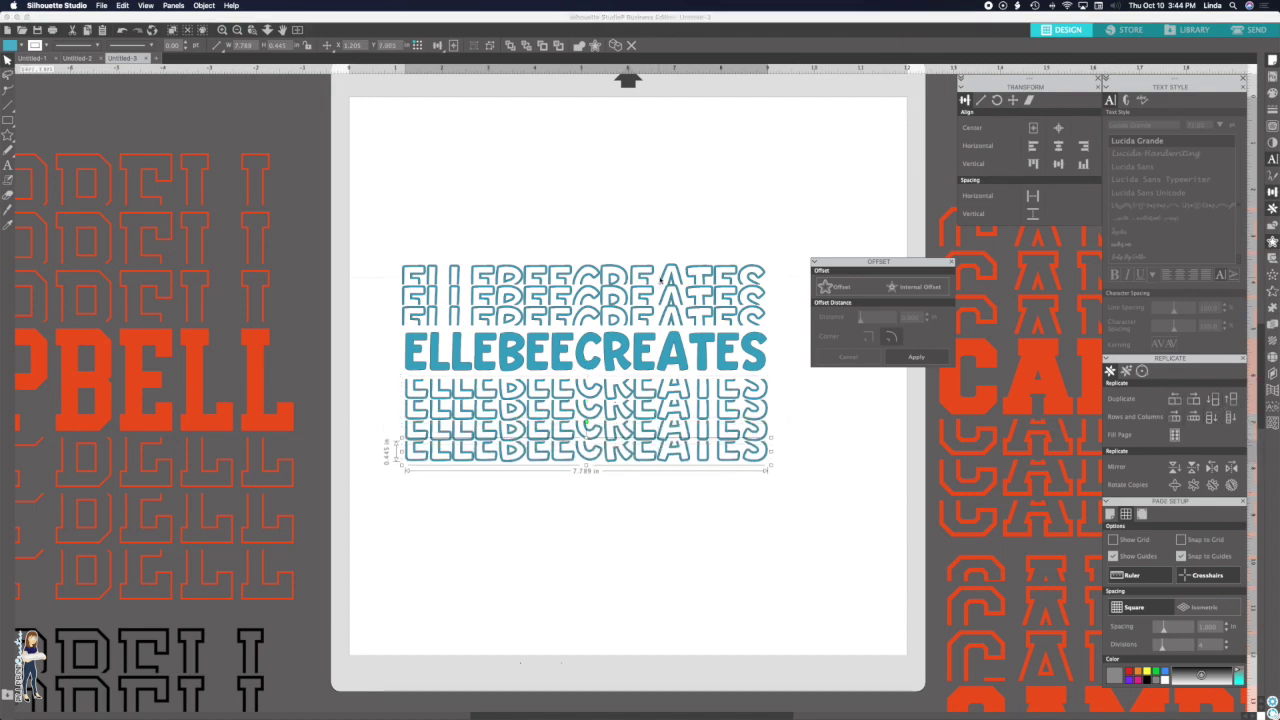
click(585, 280)
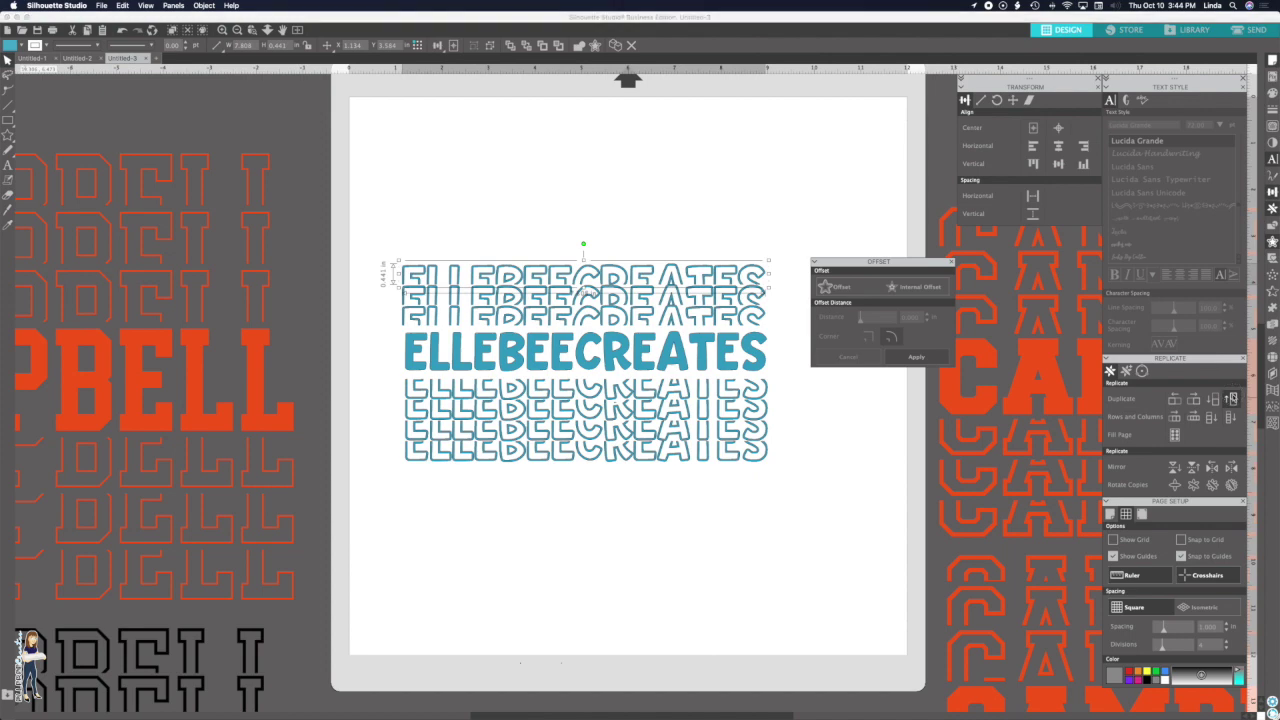
click(1231, 399)
- Distribute the whole stack vertically and align it left
drag(493, 206, 573, 484)
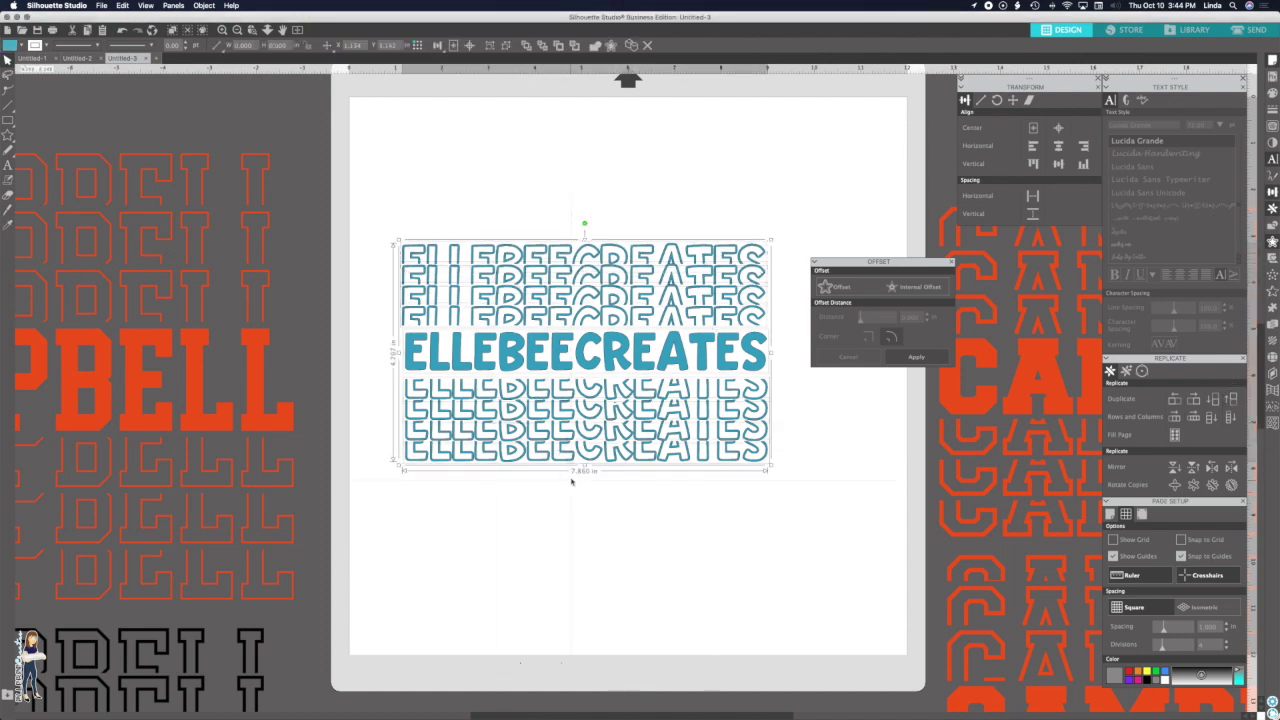
click(1033, 213)
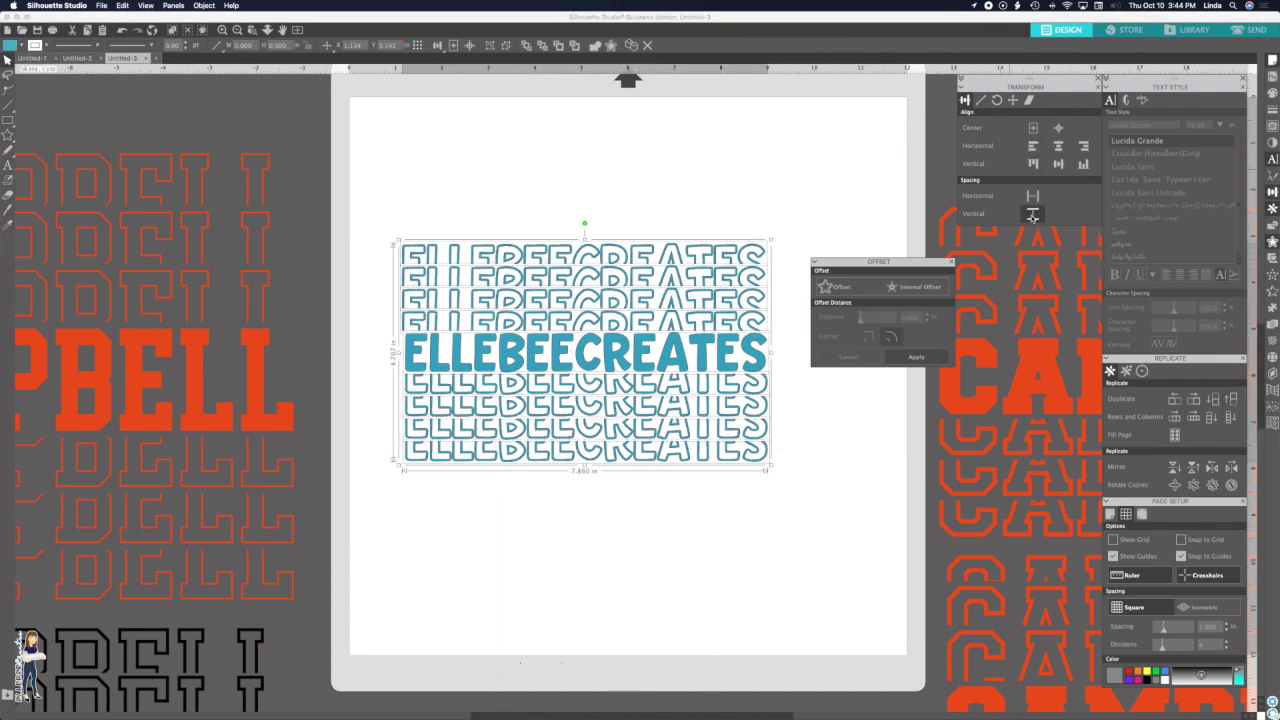
click(1032, 147)
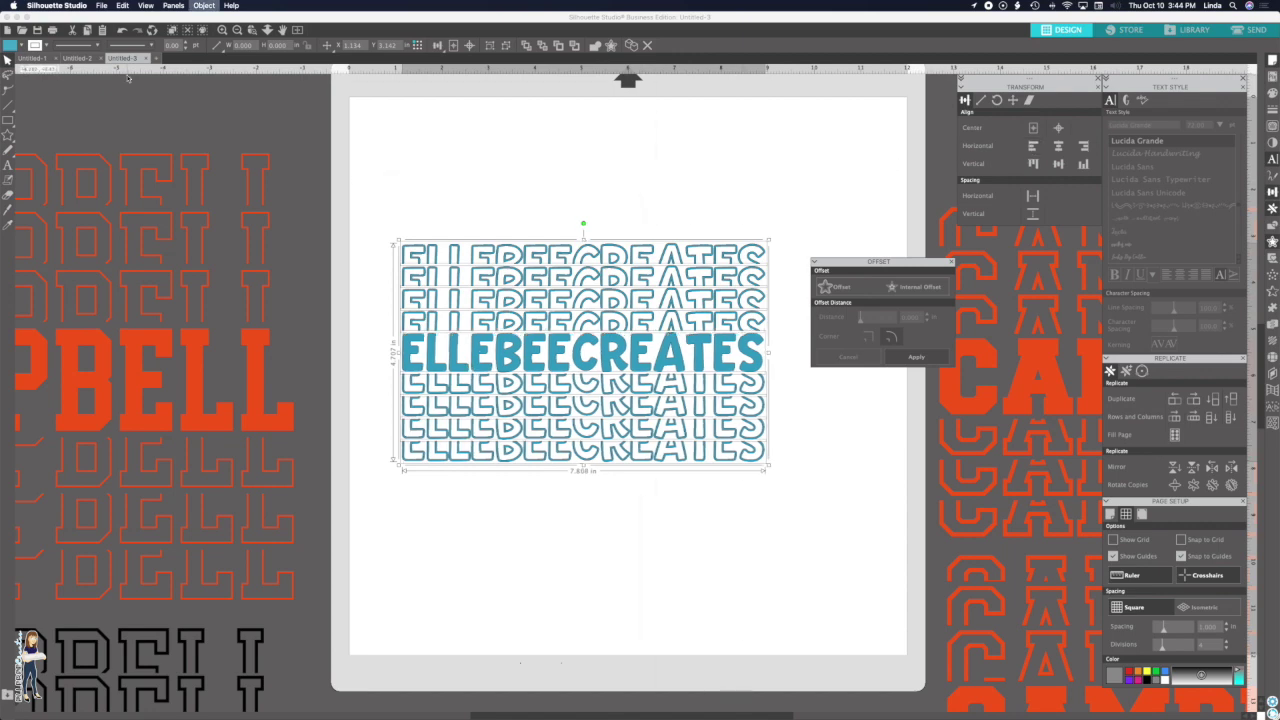
- Group the ELLEBEECREATES stack, set fill and line to black, and shift it slightly left
key(super+g)
click(22, 46)
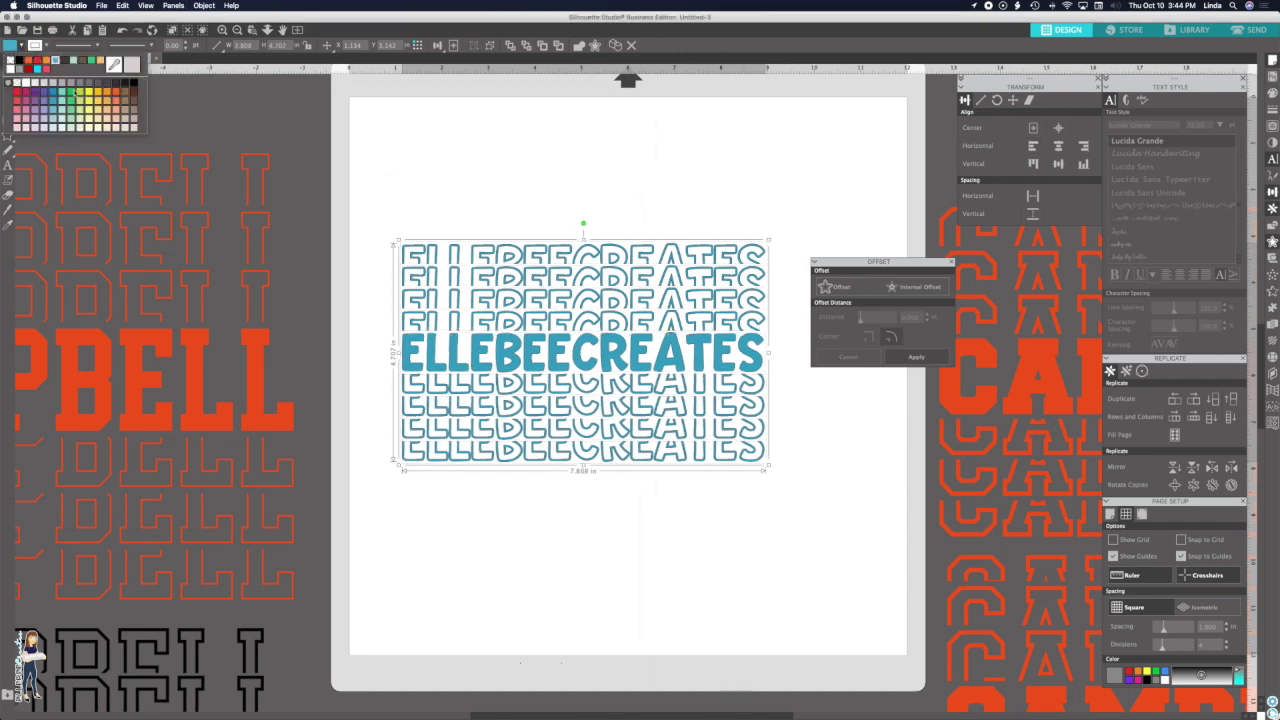
click(133, 85)
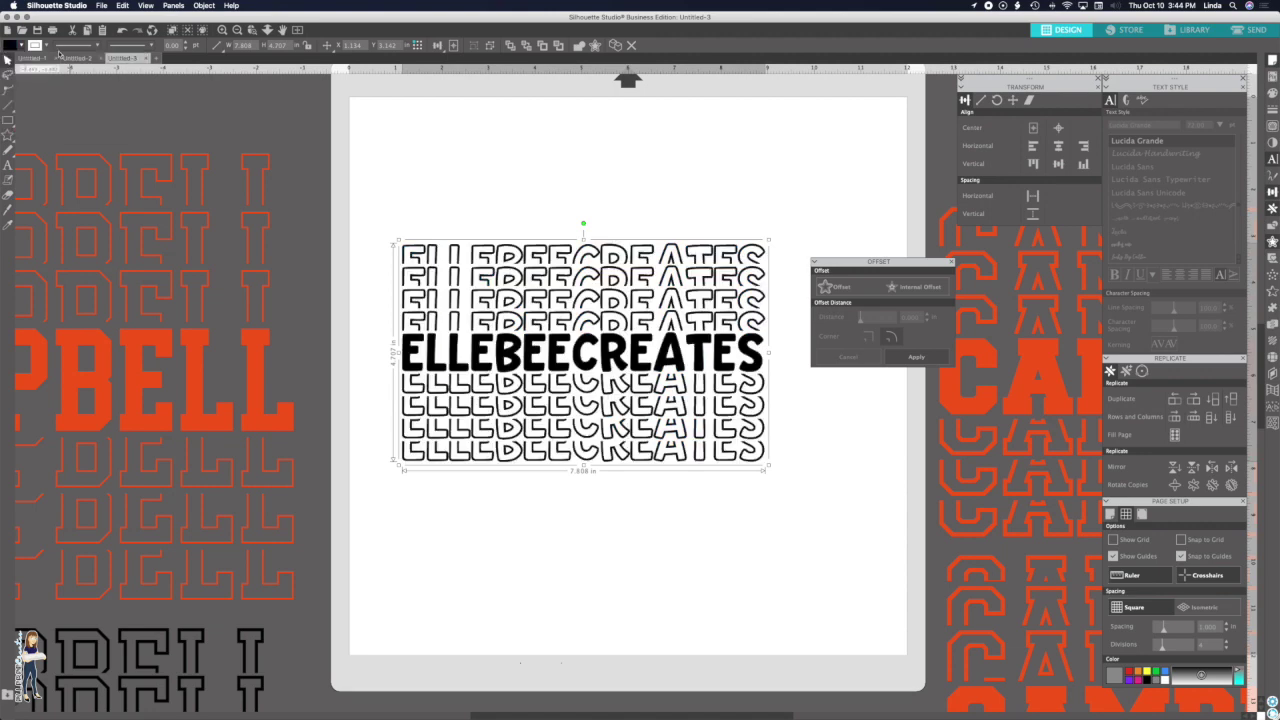
click(46, 46)
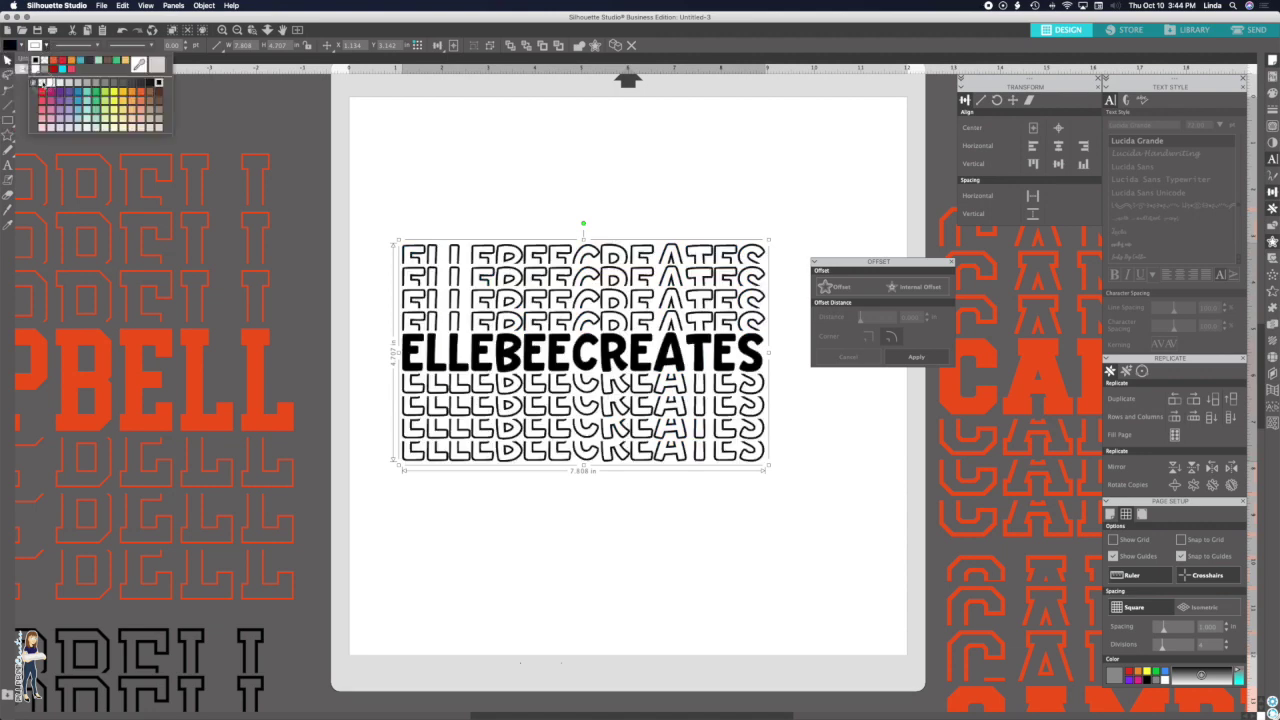
click(46, 90)
click(443, 158)
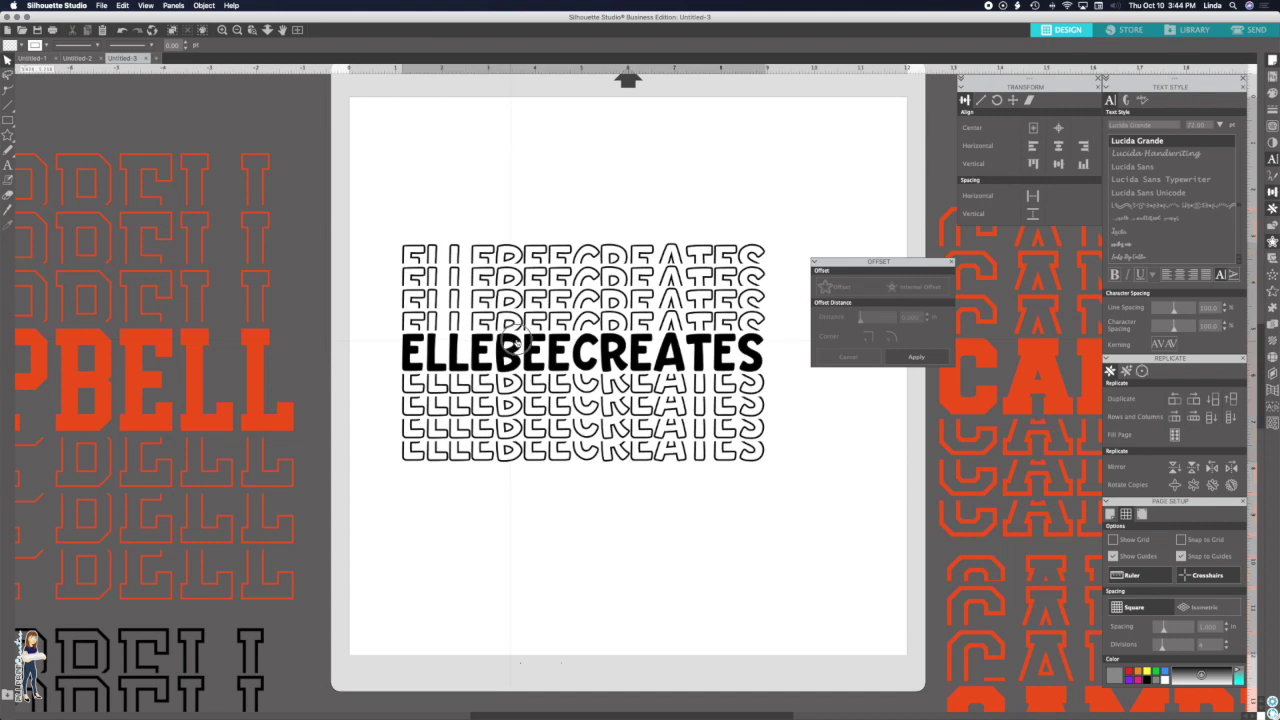
mouse_move(463, 320)
mouse_down()
mouse_move(420, 318)
mouse_move(440, 318)
mouse_up()
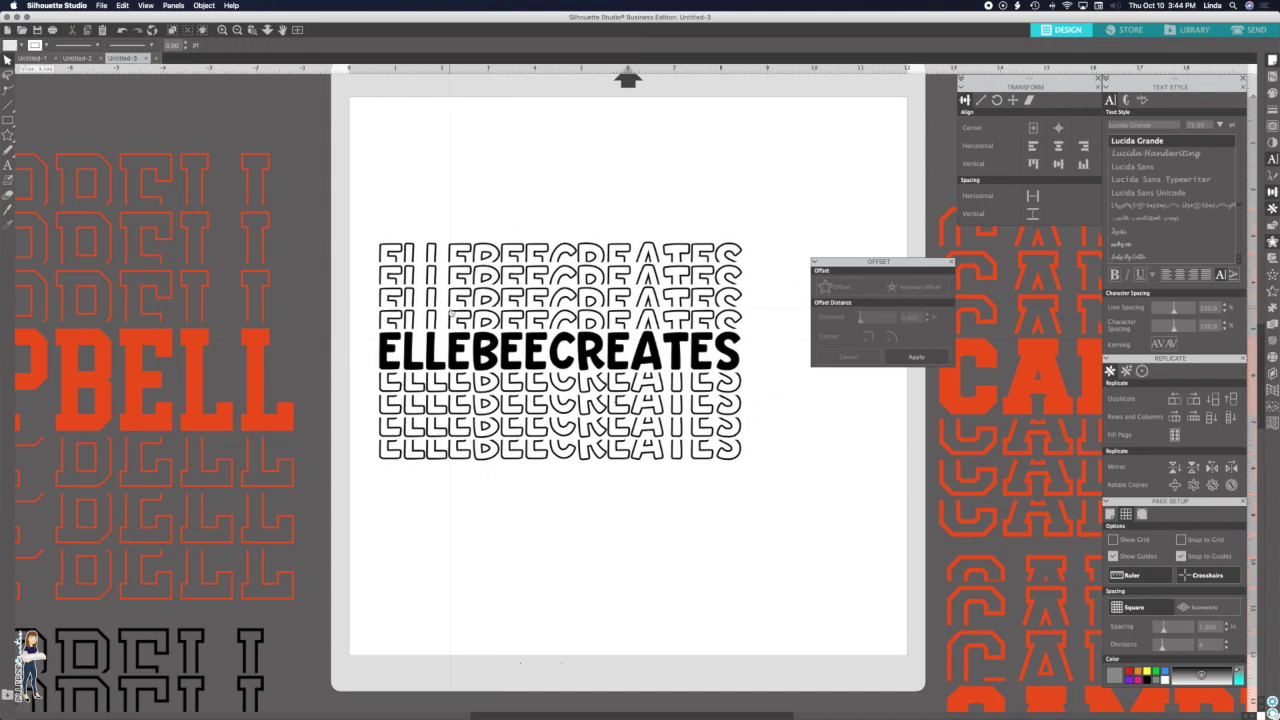